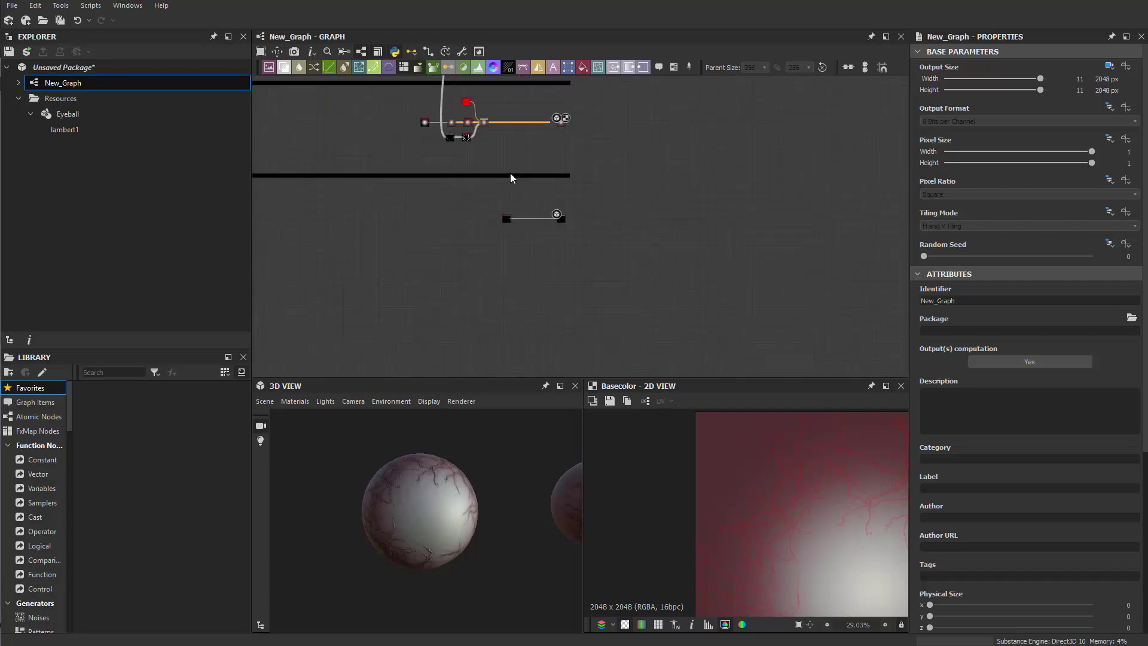
# Step: Create a new Substance graph named Iris in the unsaved package, based on the Basic_Template
pyautogui.moveTo(388, 141); pyautogui.dragTo(445, 375, button='middle')
pyautogui.scroll(2, 432, 232)
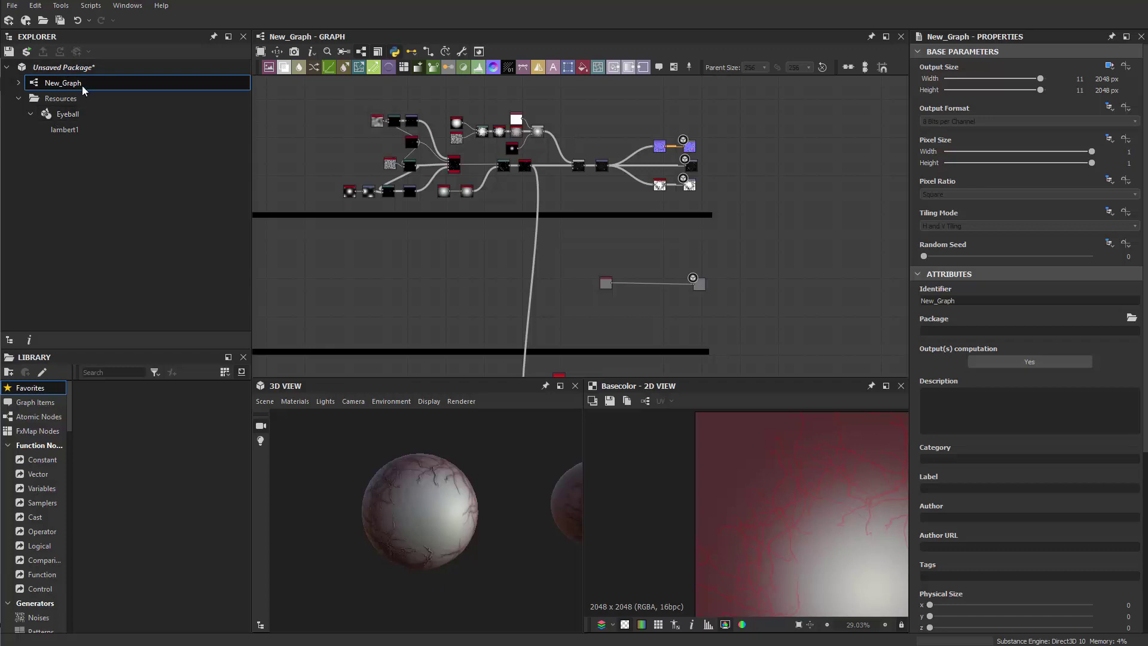
pyautogui.click(83, 68)
pyautogui.rightClick(84, 71)
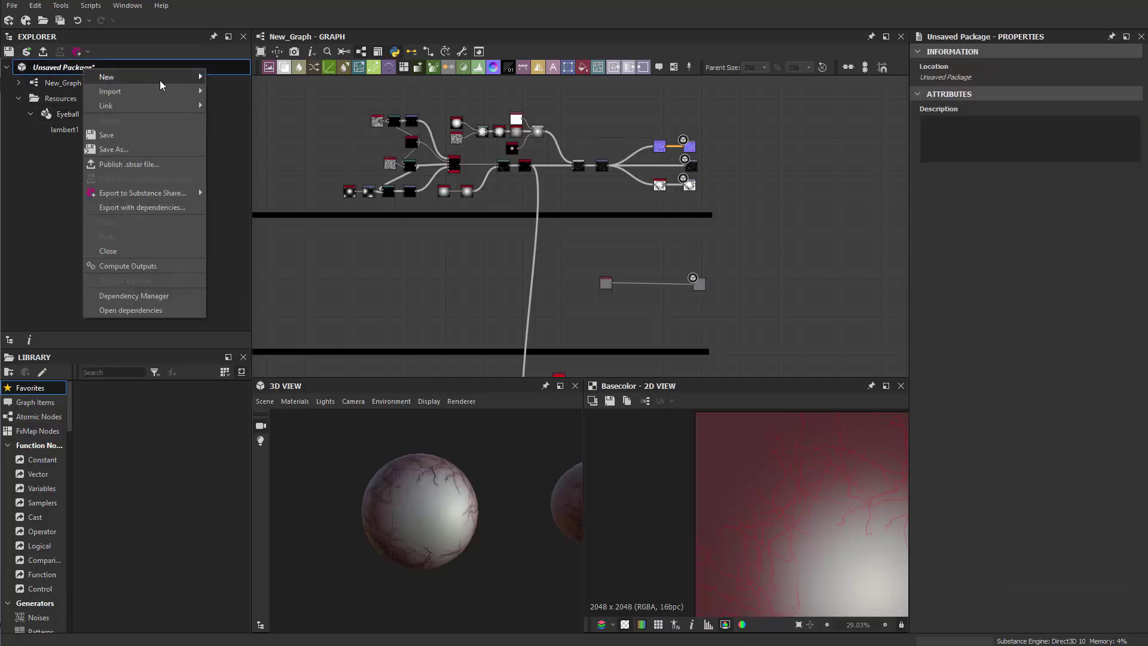
pyautogui.moveTo(119, 77)
pyautogui.click(226, 77)
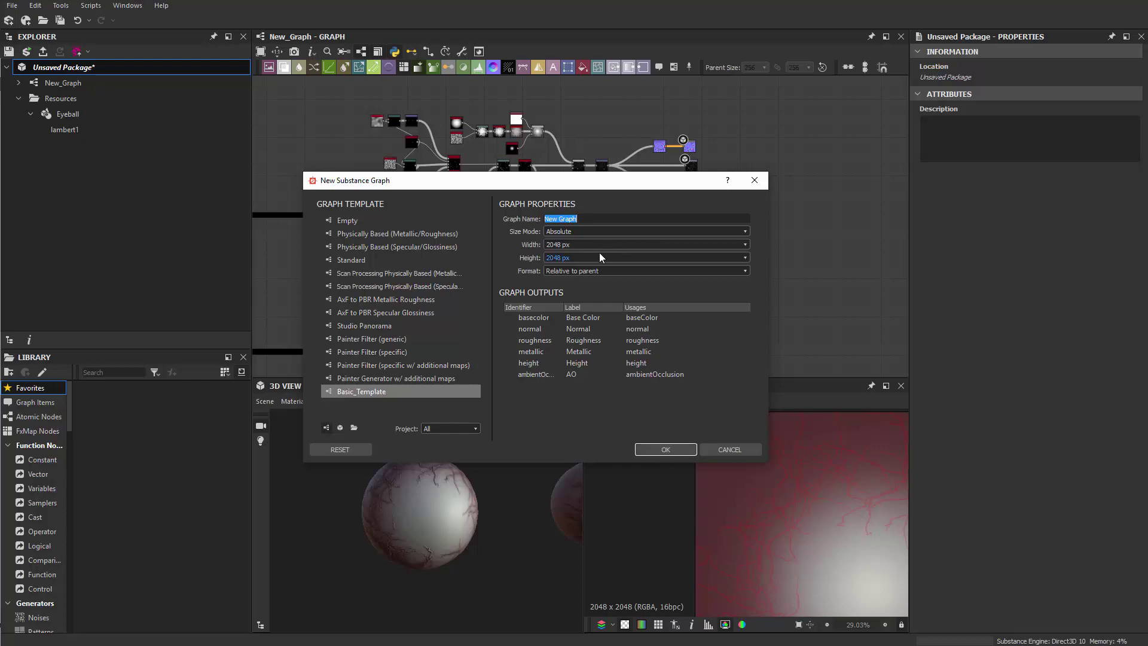
pyautogui.write('Iris')
pyautogui.press('Return')
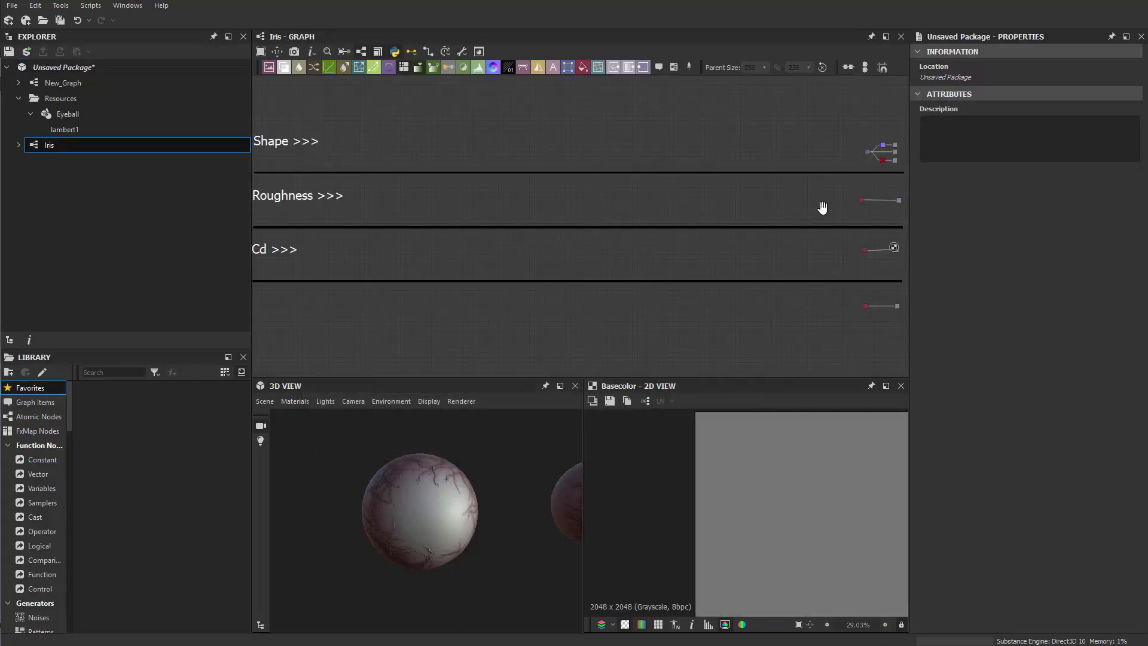
# Step: Add a Shape node in the empty area before the height, normal and ambient occlusion nodes of the Iris graph
pyautogui.moveTo(822, 208); pyautogui.dragTo(689, 255, button='middle')
pyautogui.rightClick(600, 238)
pyautogui.click(811, 207)
pyautogui.scroll(8, 804, 201)
pyautogui.moveTo(379, 205); pyautogui.dragTo(618, 205, button='middle')
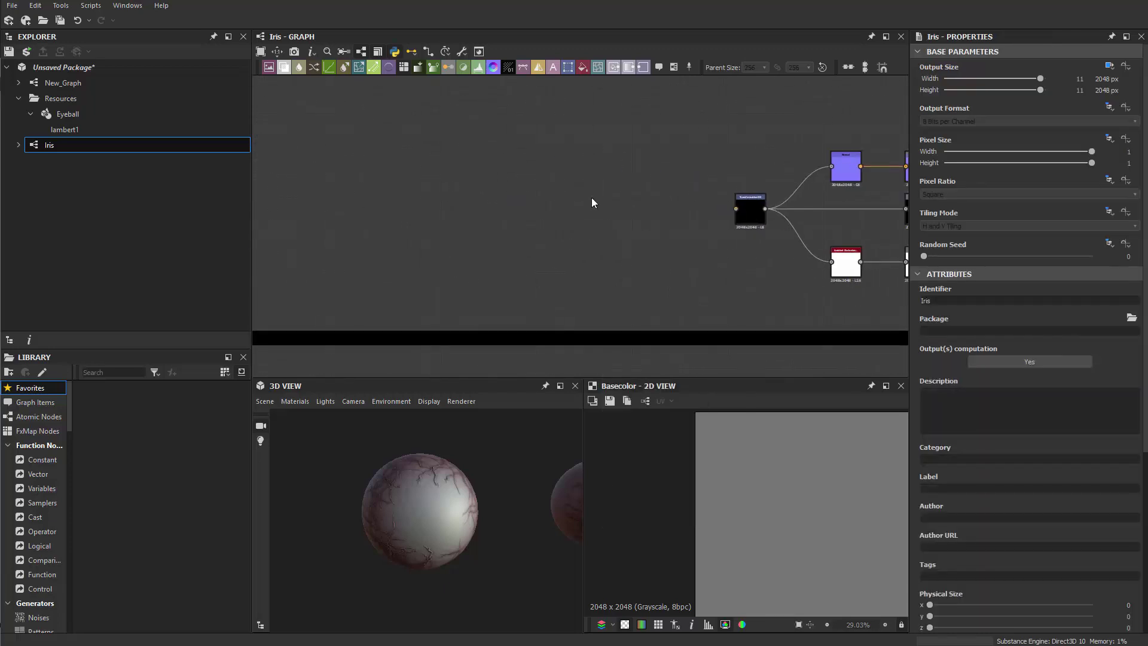
pyautogui.press('space')
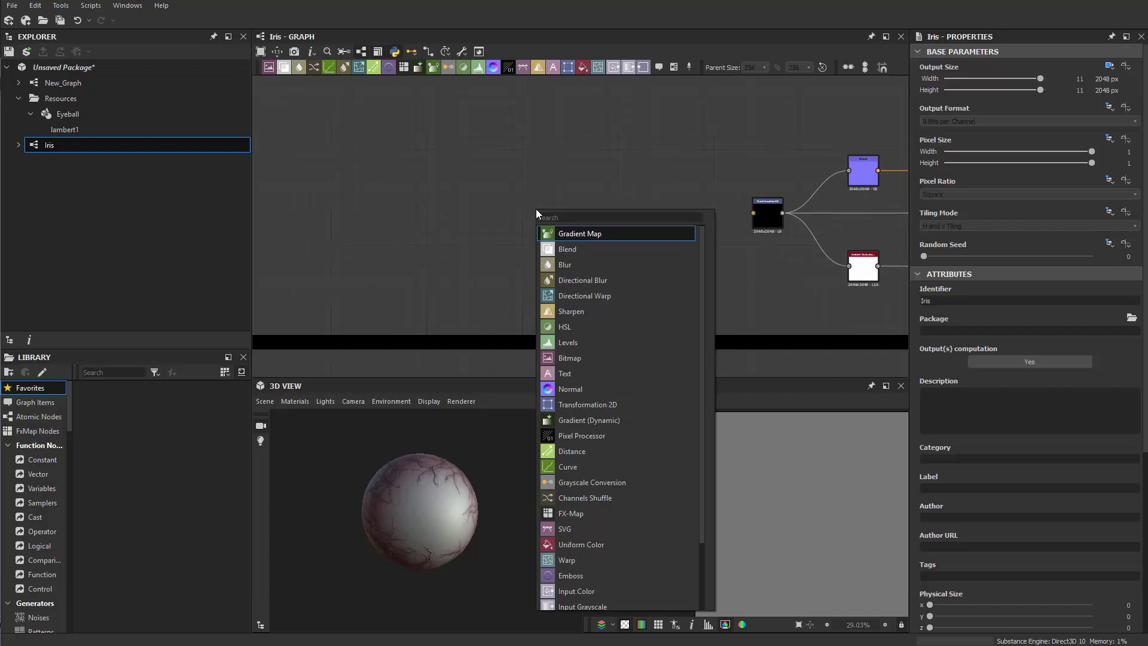
pyautogui.write('pa')
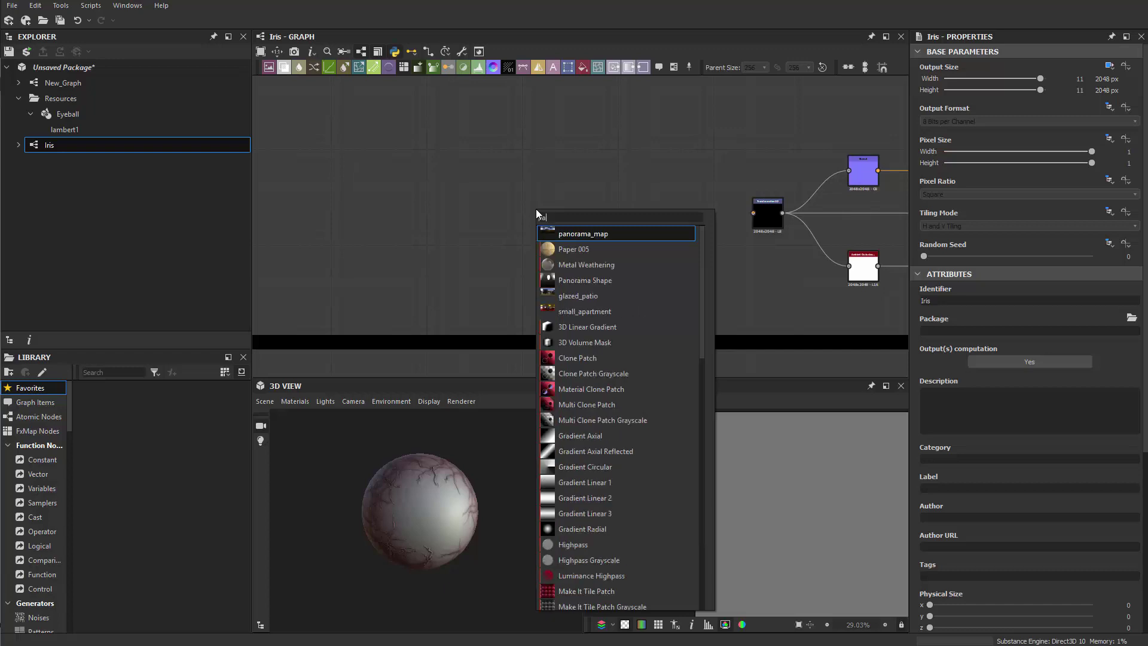
pyautogui.press('BackSpace')
pyautogui.press('BackSpace')
pyautogui.write('p')
pyautogui.press('BackSpace')
pyautogui.write('sha')
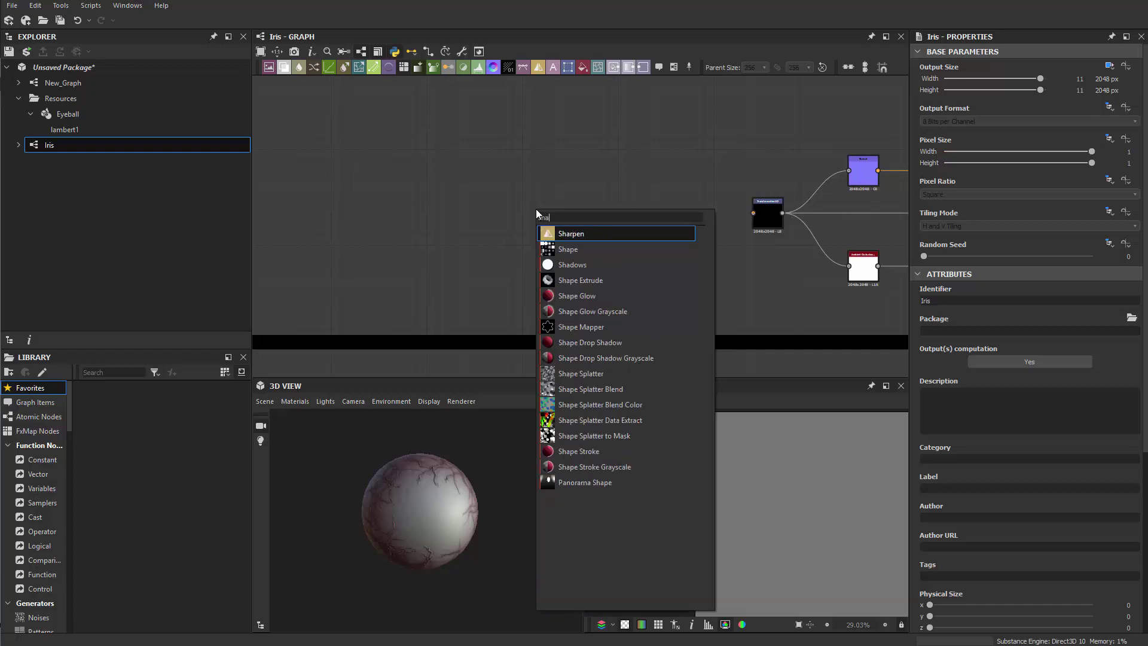
pyautogui.press('Down')
pyautogui.press('Return')
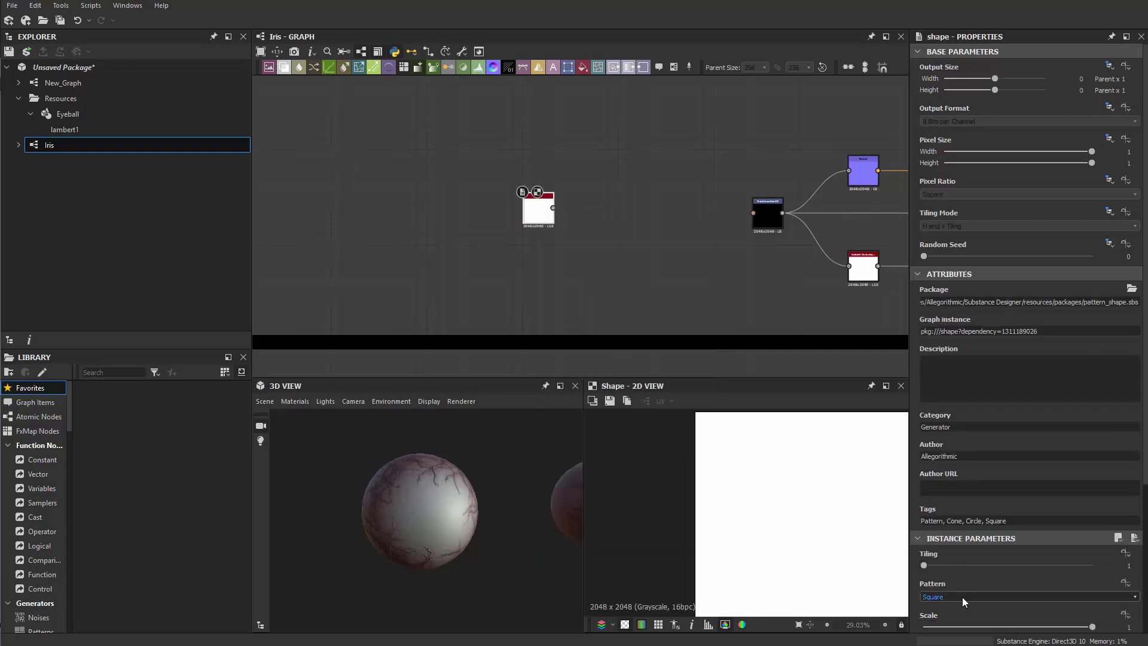
# Step: Set the Shape node's pattern to Paraboloid and its Y size to 0.06 for a thin horizontal streak
pyautogui.click(958, 598)
pyautogui.click(950, 626)
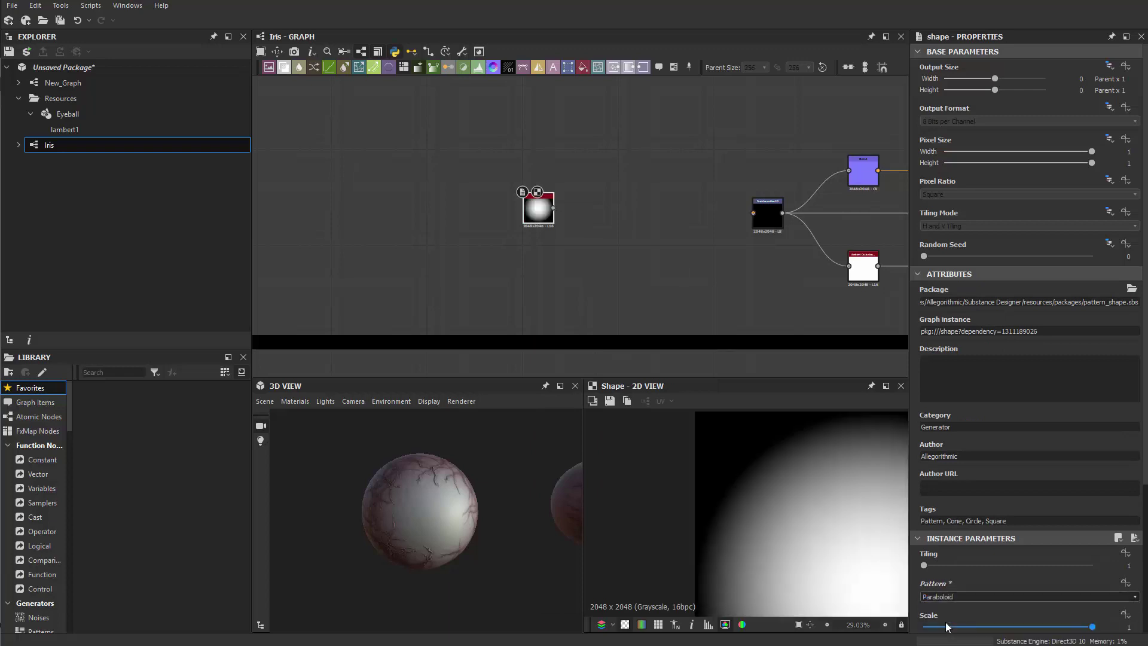
pyautogui.scroll(-4, 951, 565)
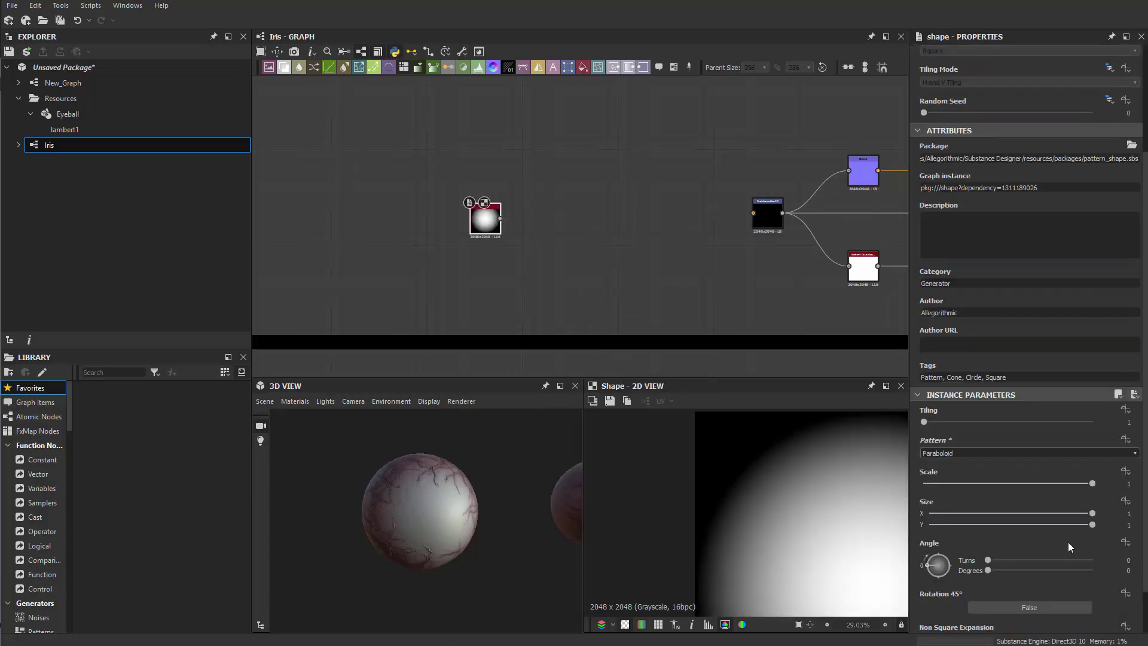
pyautogui.moveTo(1091, 524); pyautogui.dragTo(939, 524)
pyautogui.scroll(-1, 859, 566)
pyautogui.moveTo(859, 567); pyautogui.dragTo(743, 447, button='middle')
pyautogui.moveTo(753, 505); pyautogui.dragTo(698, 521, button='middle')
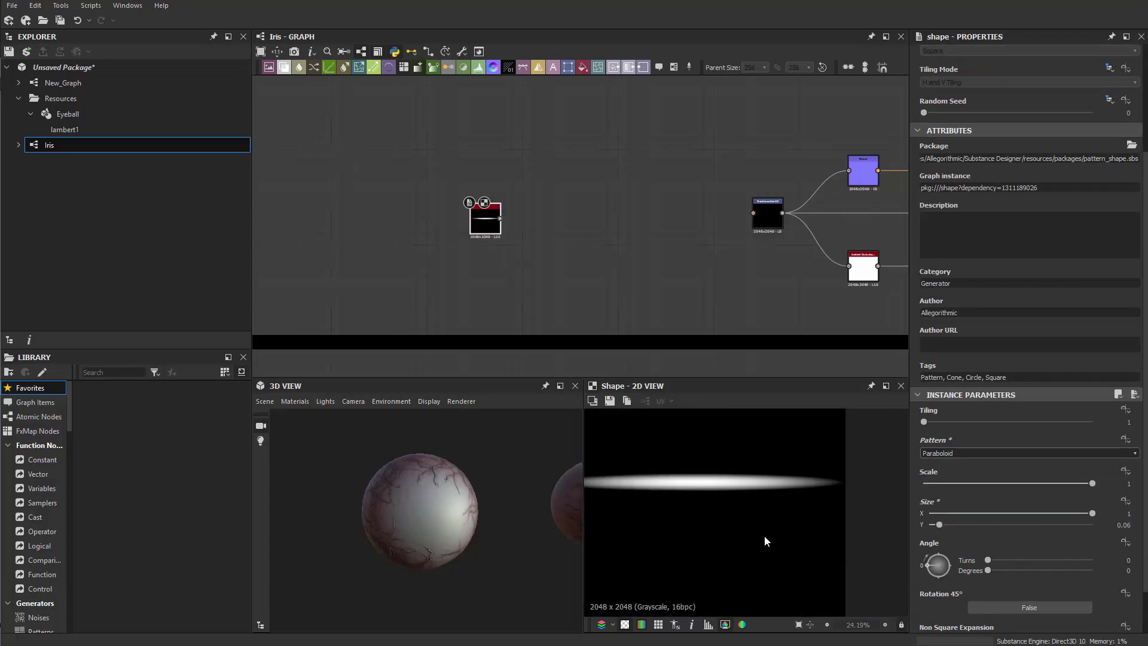
# Step: Add a Perlin Noise node and place it below the Shape node
pyautogui.scroll(4, 504, 234)
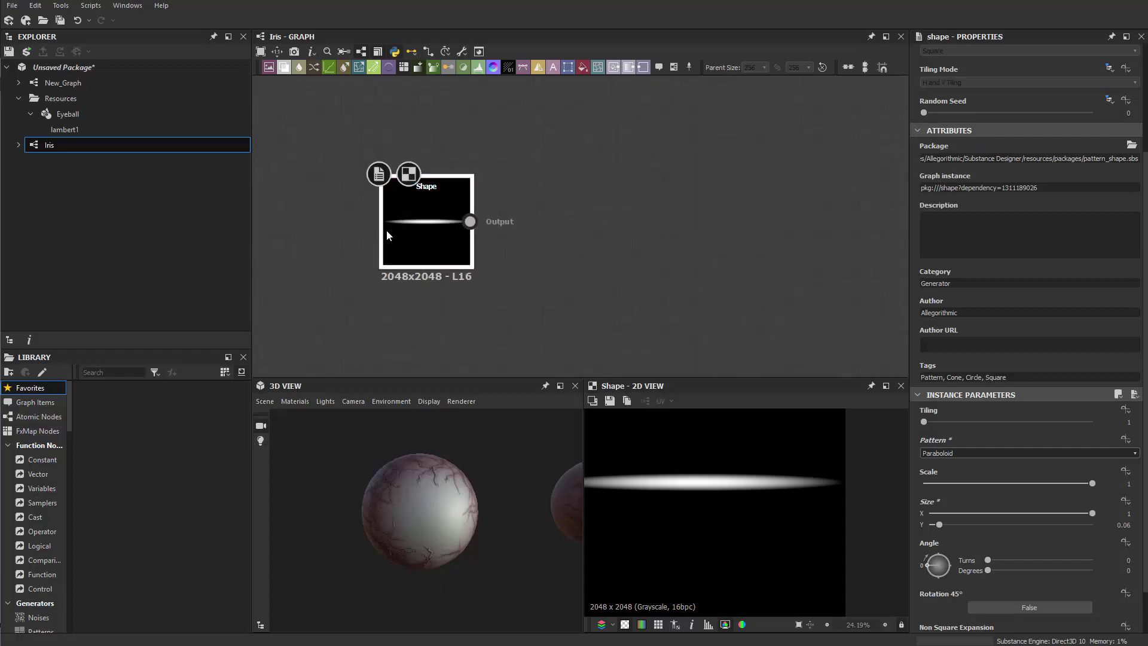
pyautogui.scroll(2, 618, 199)
pyautogui.moveTo(586, 192); pyautogui.dragTo(636, 198, button='middle')
pyautogui.moveTo(602, 263); pyautogui.dragTo(643, 300, button='middle')
pyautogui.press('space')
pyautogui.write('per')
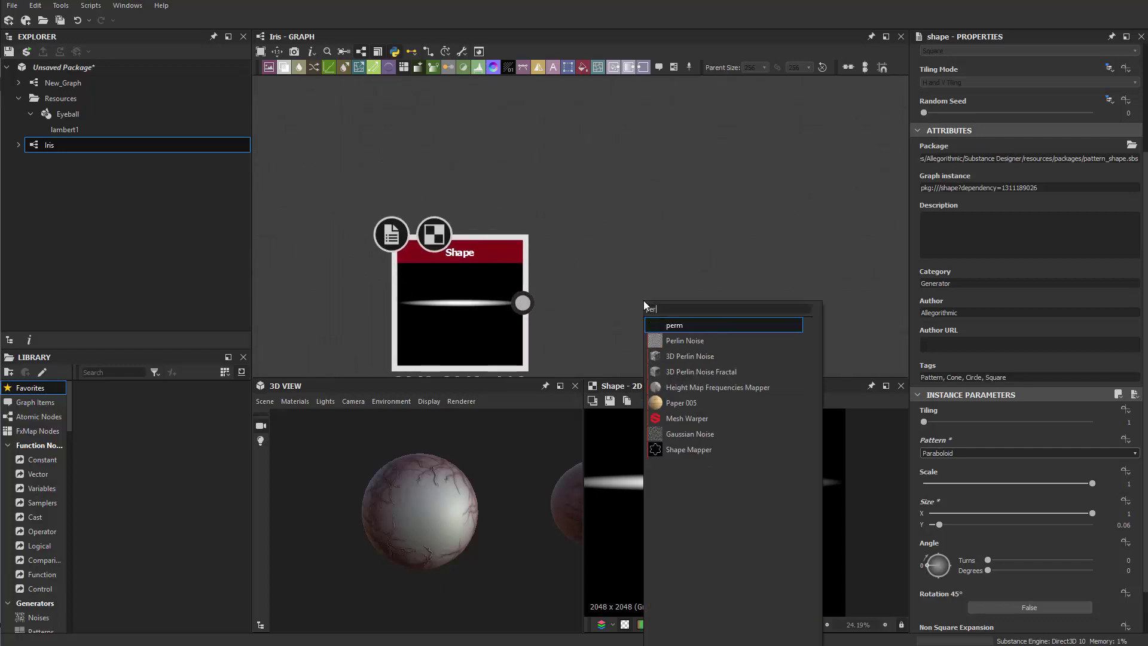
pyautogui.press('Return')
pyautogui.scroll(-4, 647, 240)
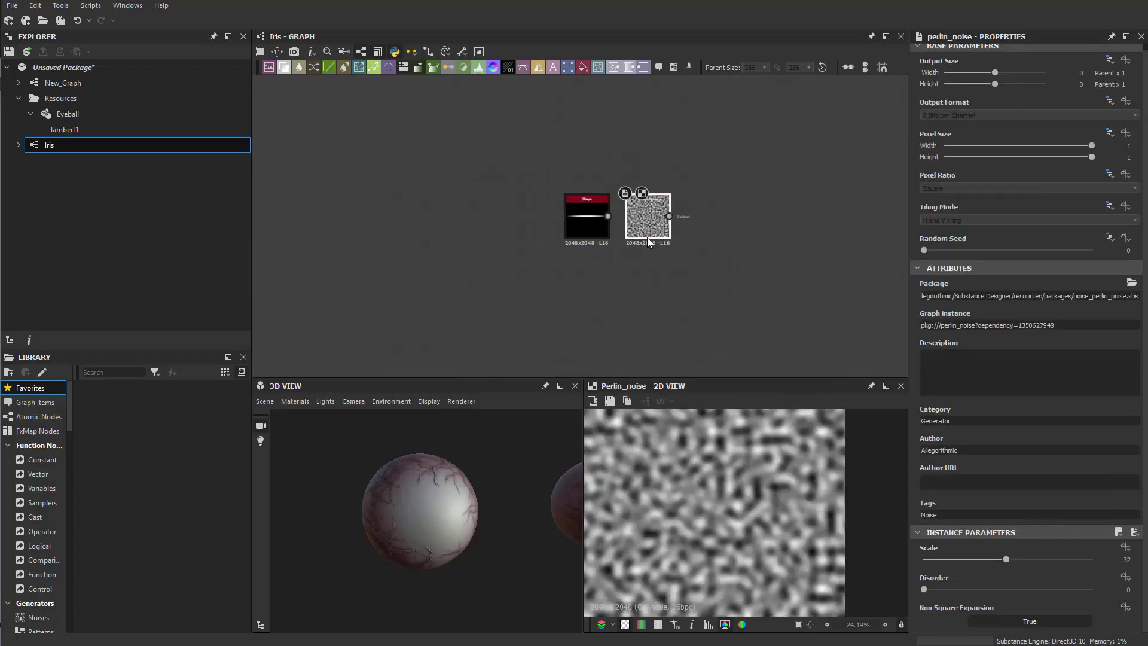
pyautogui.moveTo(608, 283); pyautogui.dragTo(585, 294)
pyautogui.scroll(4, 584, 295)
pyautogui.click(697, 185)
pyautogui.moveTo(685, 177); pyautogui.dragTo(630, 226, button='middle')
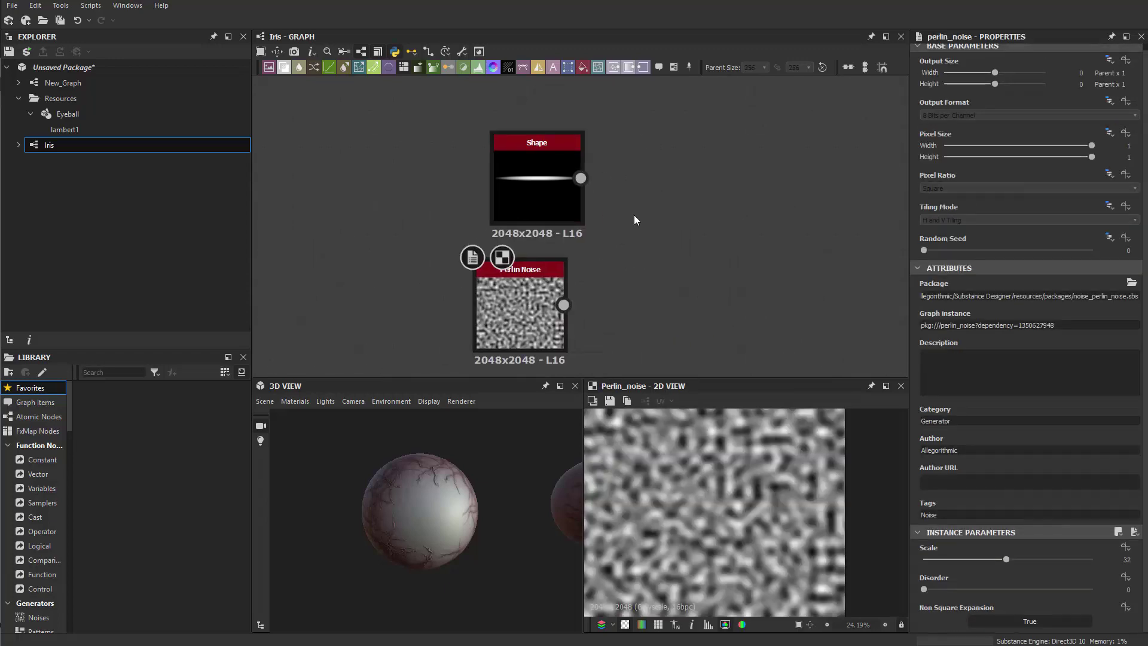
# Step: Add a Warp node with the Shape as its input and the Perlin Noise as its gradient input
pyautogui.press('space')
pyautogui.write('wa')
pyautogui.click(679, 242)
pyautogui.moveTo(580, 178); pyautogui.dragTo(588, 199)
pyautogui.moveTo(660, 191); pyautogui.dragTo(741, 191)
pyautogui.moveTo(669, 219); pyautogui.dragTo(564, 305)
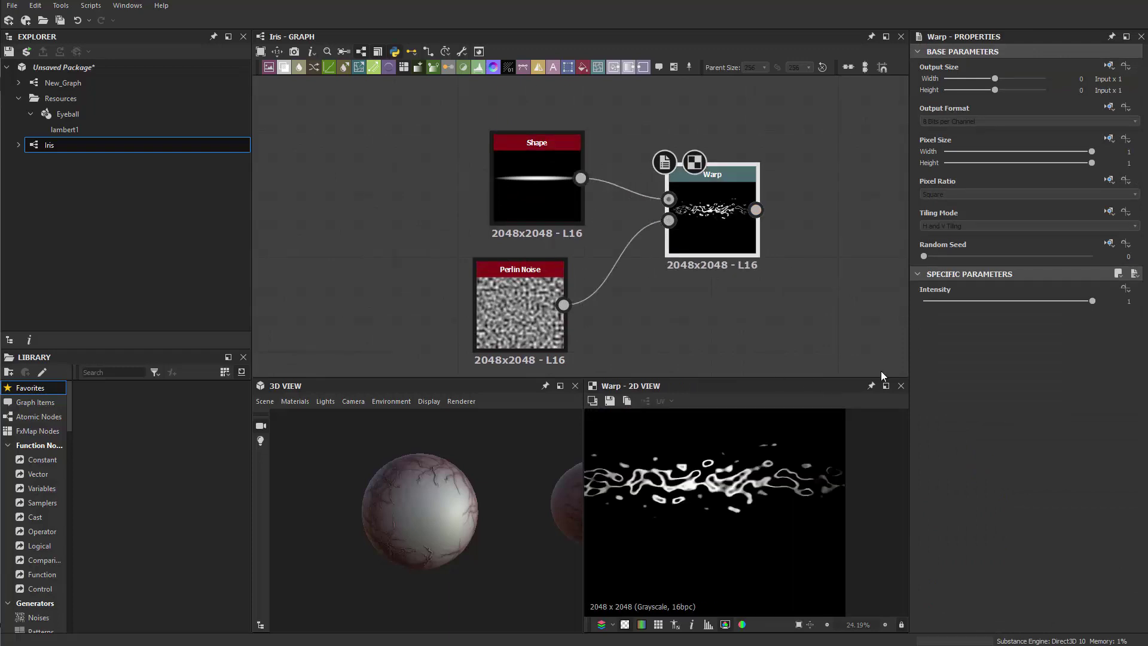
# Step: Set the Warp node's intensity to 0.12 and check the streak in the 2D view
pyautogui.moveTo(981, 300); pyautogui.dragTo(945, 301)
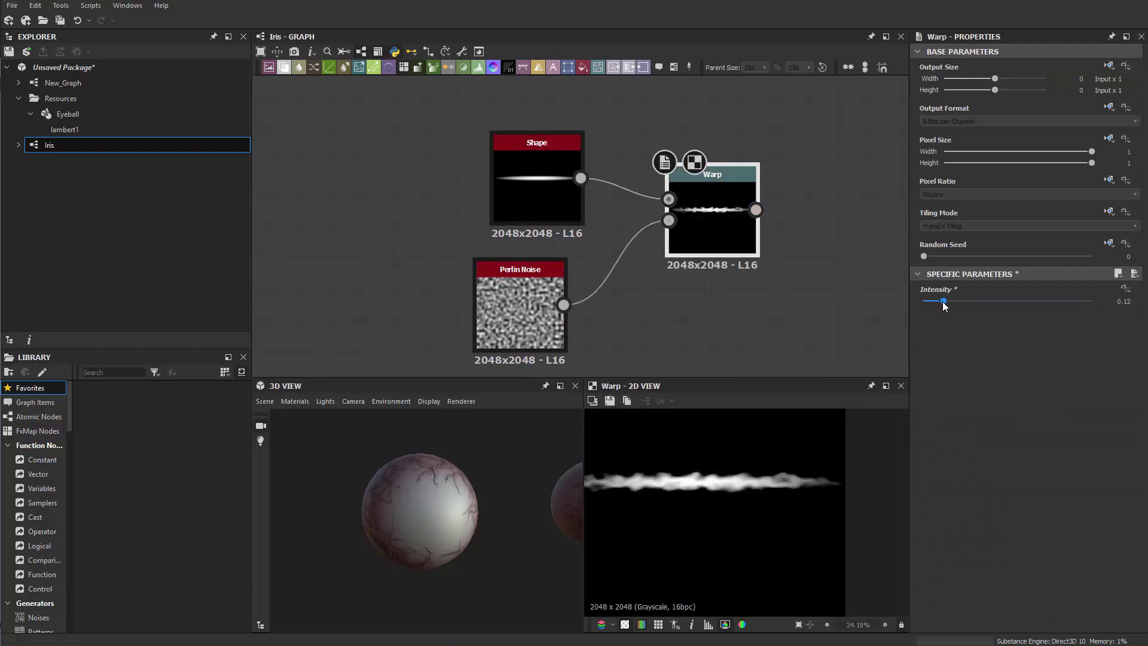
pyautogui.moveTo(728, 317); pyautogui.dragTo(898, 215, button='middle')
pyautogui.scroll(-3, 633, 492)
pyautogui.scroll(2, 669, 475)
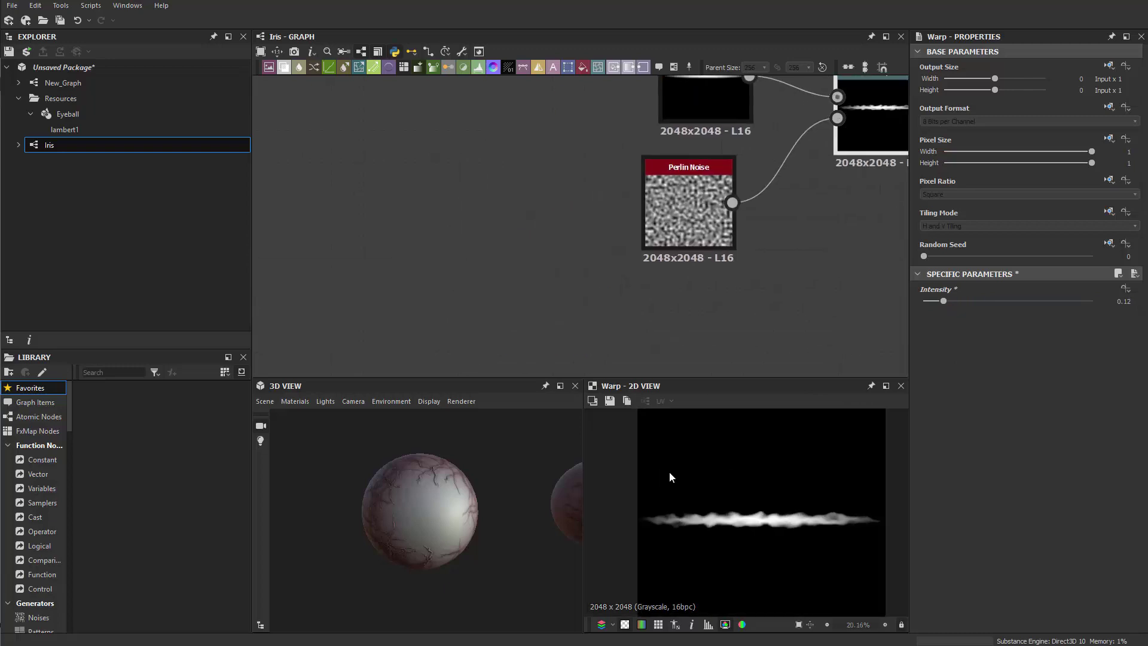
# Step: Delete the Warp node from the graph
pyautogui.moveTo(815, 255); pyautogui.dragTo(702, 326, button='middle')
pyautogui.click(593, 286)
pyautogui.click(802, 208)
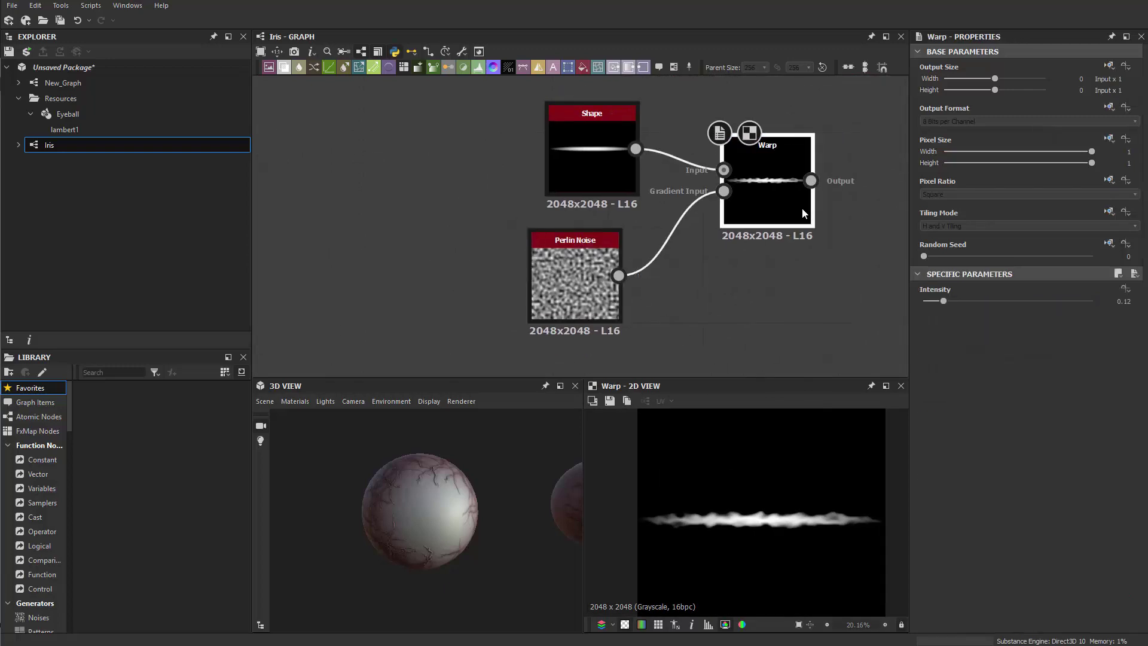
pyautogui.press('Delete')
pyautogui.rightClick(769, 180)
pyautogui.press('Escape')
# Step: Add a Directional Warp node and feed it with the Shape as input and the Perlin Noise as intensity map
pyautogui.press('space')
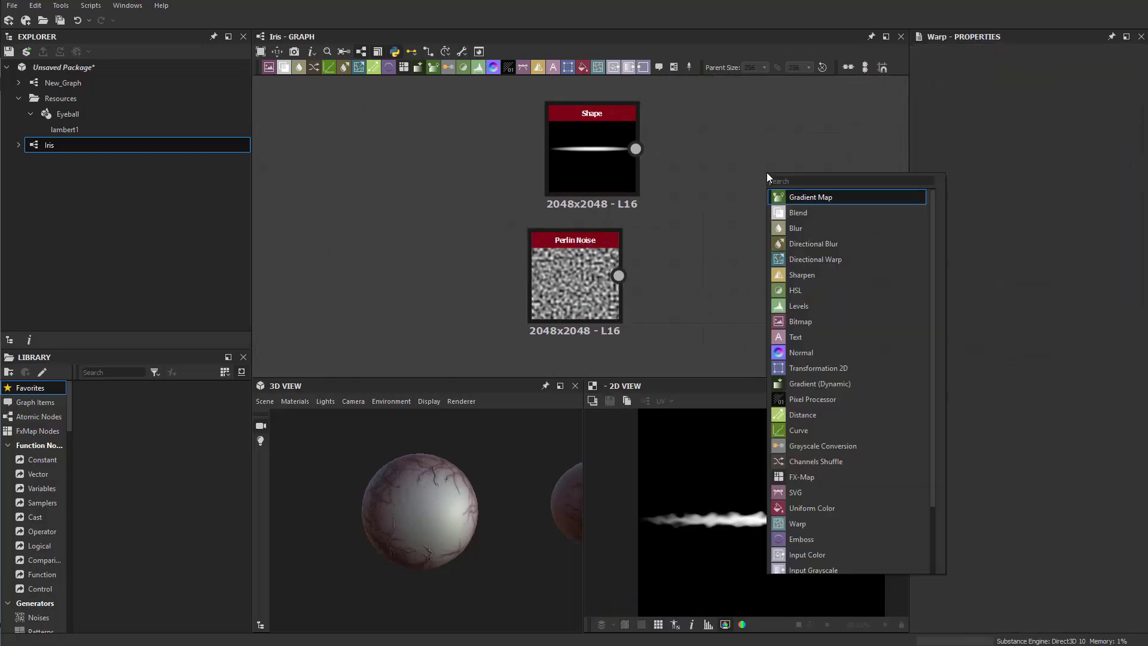
pyautogui.write('dire')
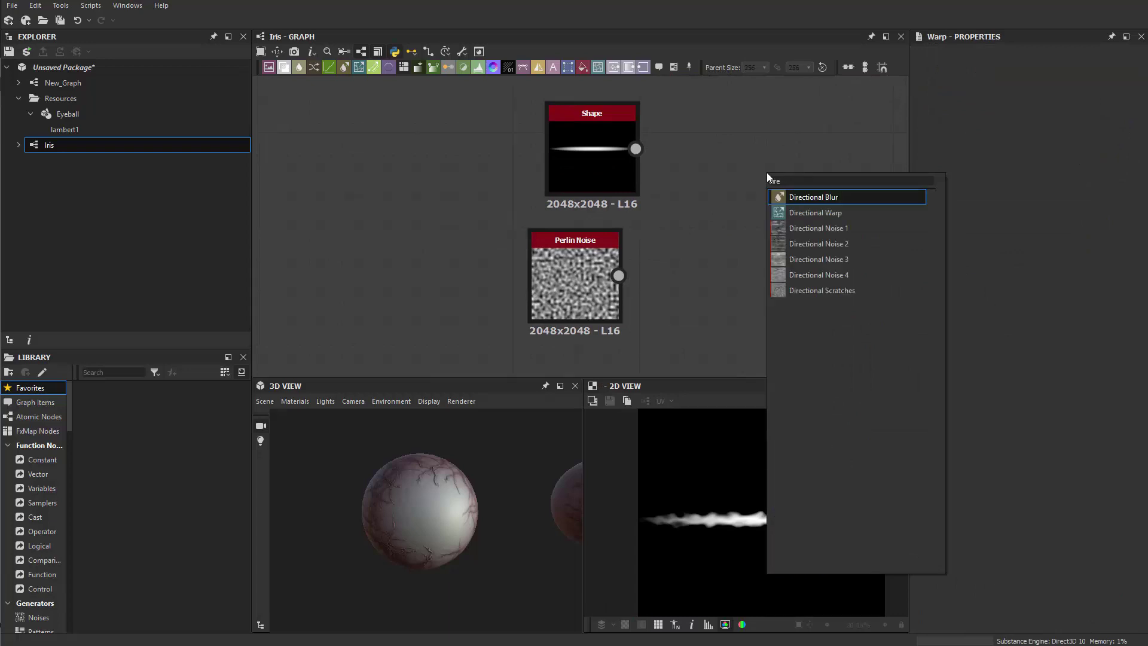
pyautogui.press('Down')
pyautogui.press('Return')
pyautogui.moveTo(635, 148); pyautogui.dragTo(618, 275)
# Step: Set the Directional Warp's warp angle to 90 degrees and its intensity to 30
pyautogui.doubleClick(558, 288)
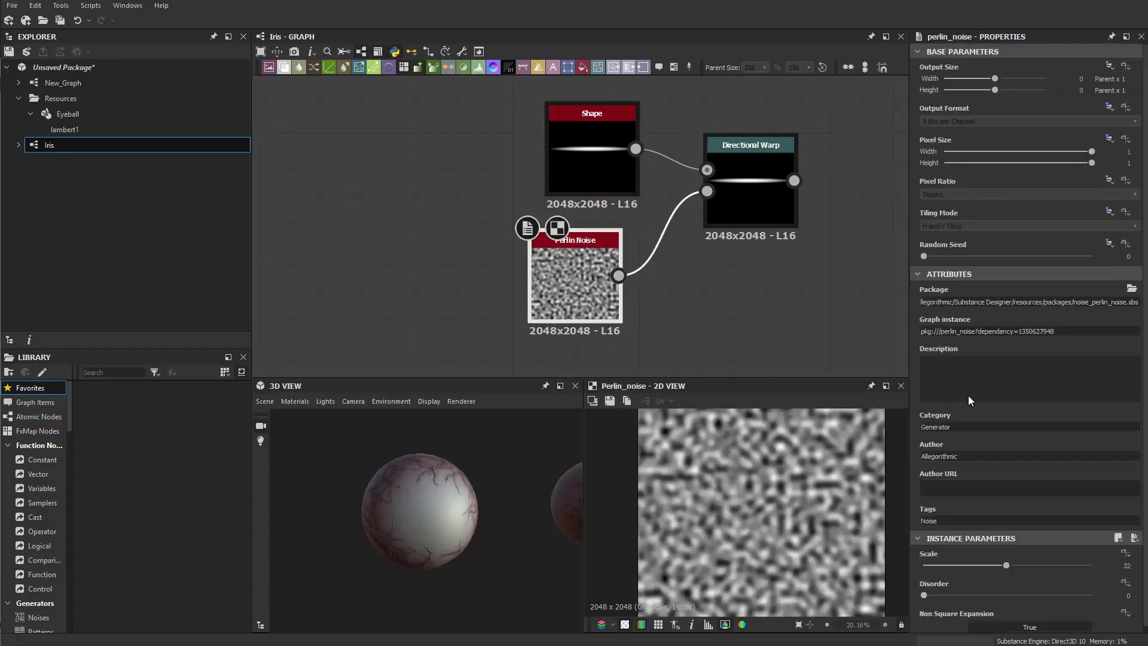
pyautogui.click(750, 206)
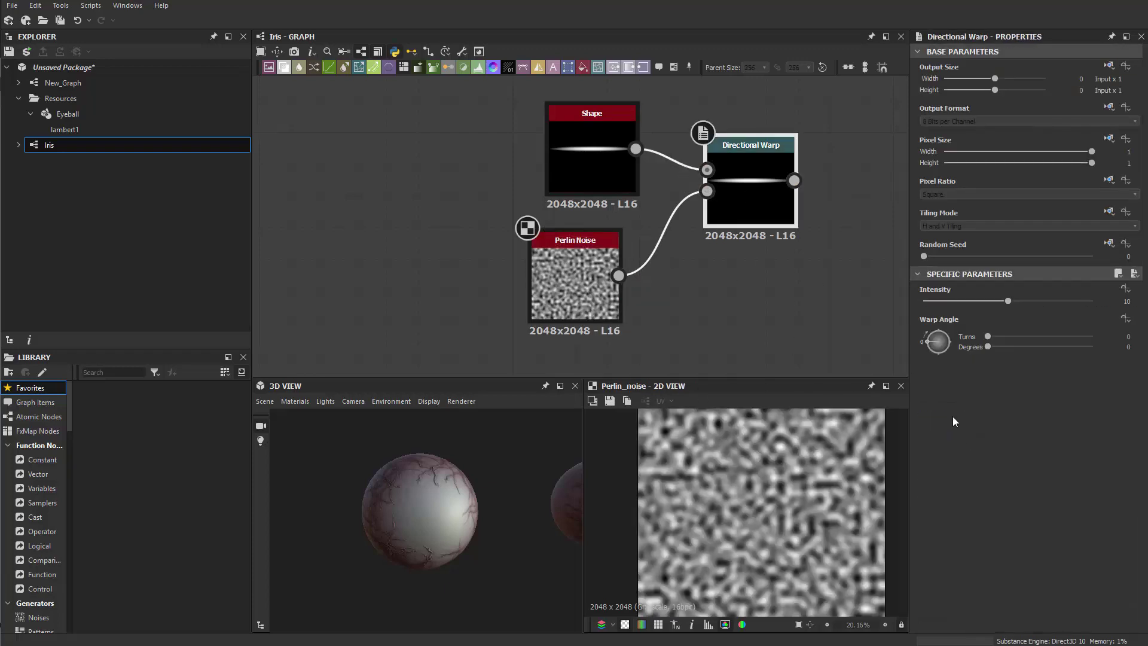
pyautogui.moveTo(937, 343); pyautogui.dragTo(938, 331)
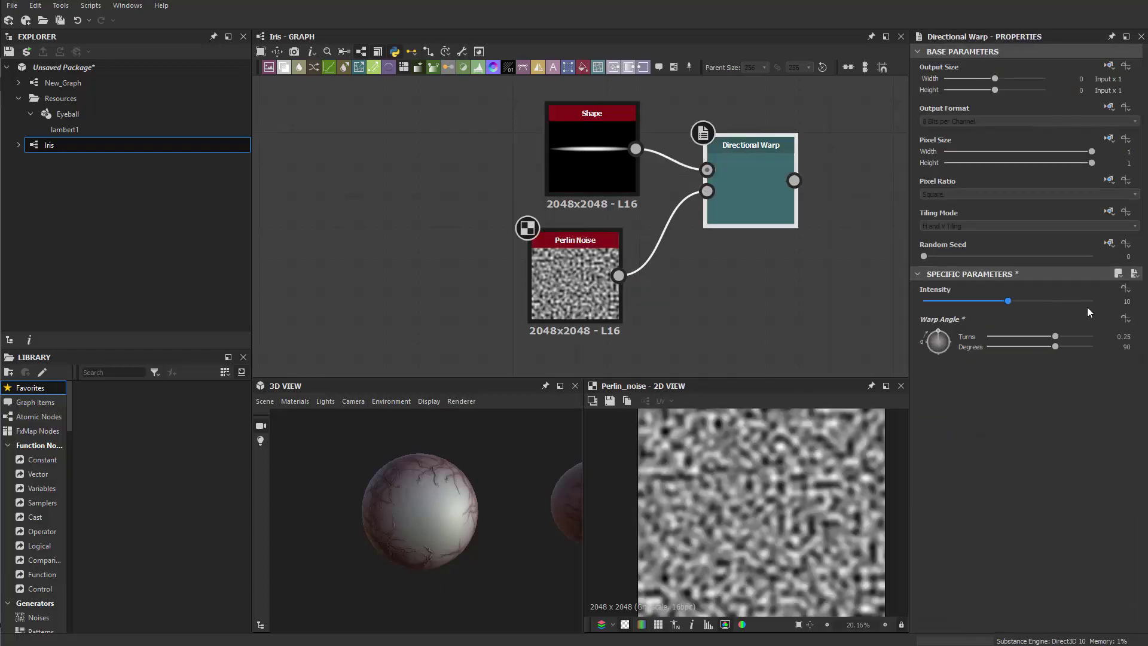
pyautogui.click(1116, 301)
pyautogui.press('Return')
# Step: Set the Perlin Noise scale to 9 while previewing the Directional Warp output in the 2D view
pyautogui.click(598, 268)
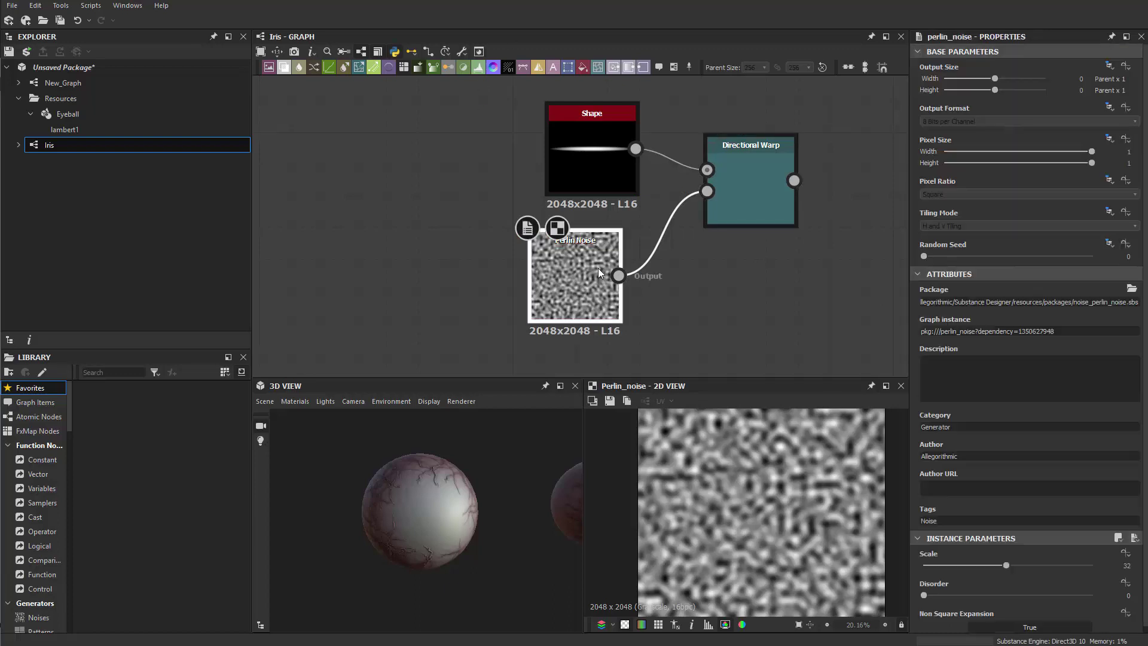
pyautogui.click(942, 566)
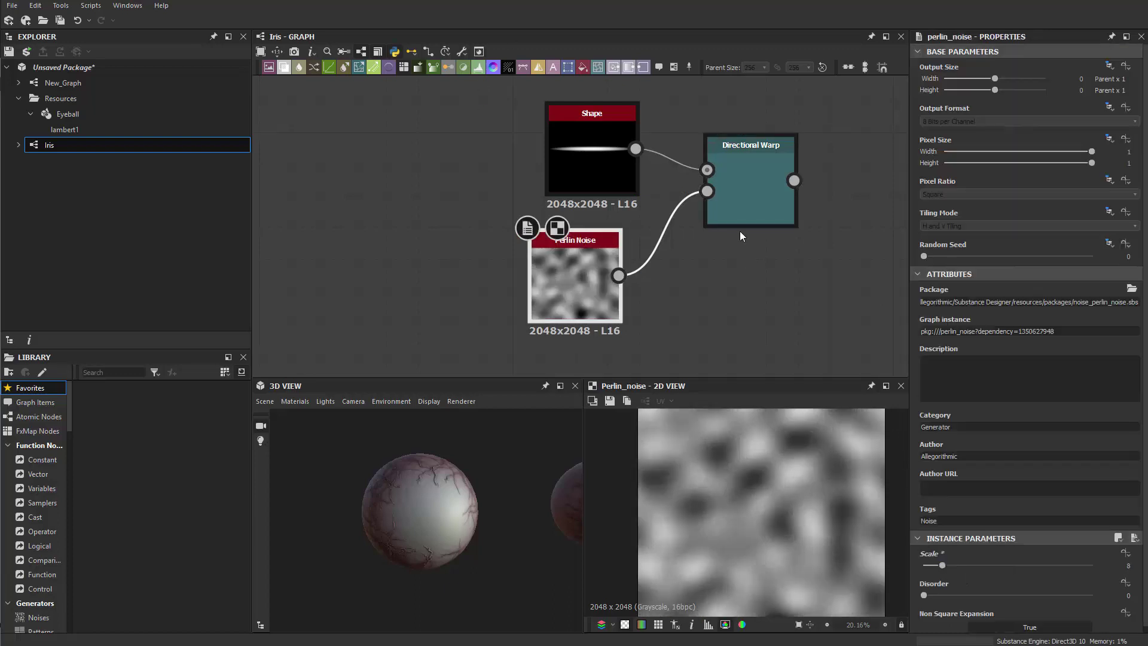
pyautogui.doubleClick(737, 189)
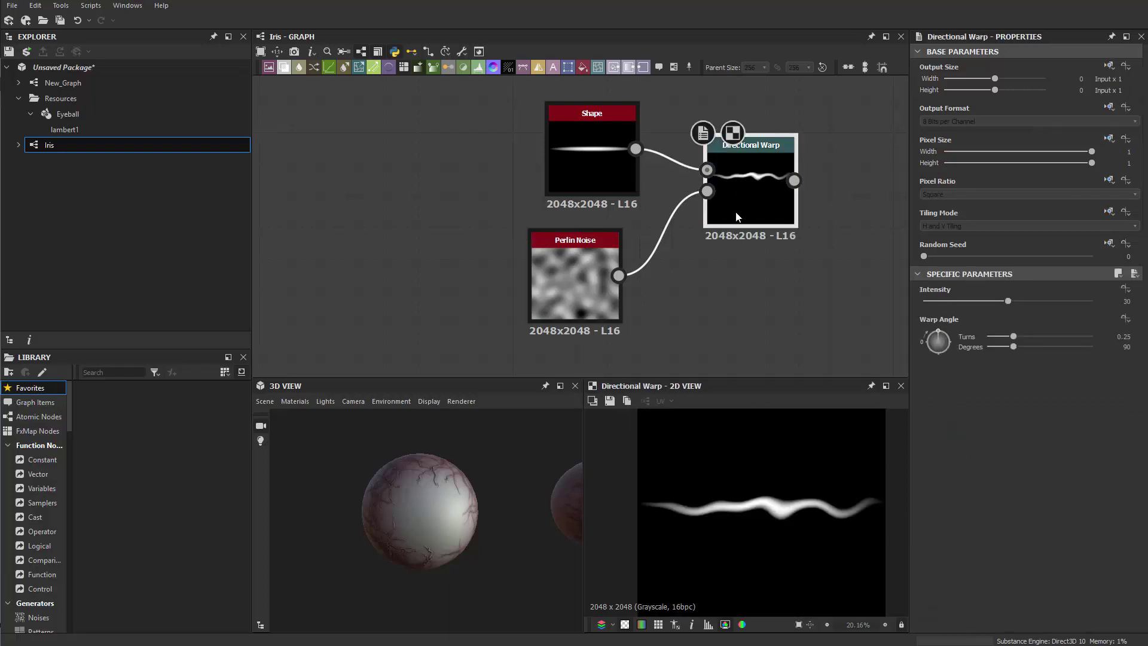
pyautogui.click(575, 278)
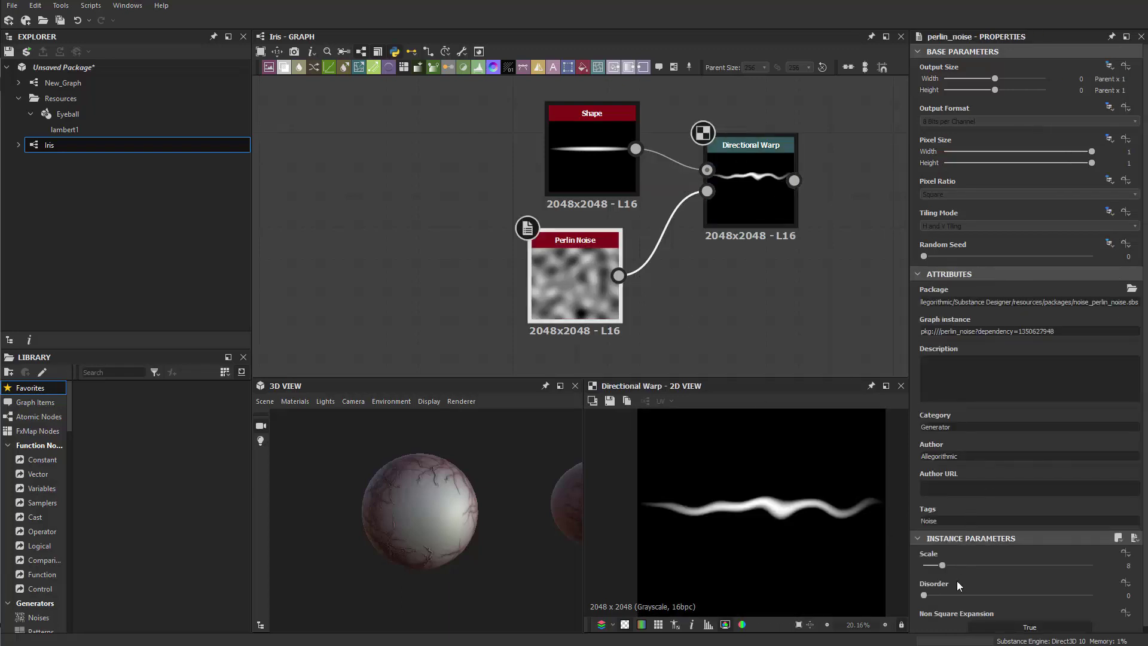
pyautogui.moveTo(943, 568); pyautogui.dragTo(946, 569)
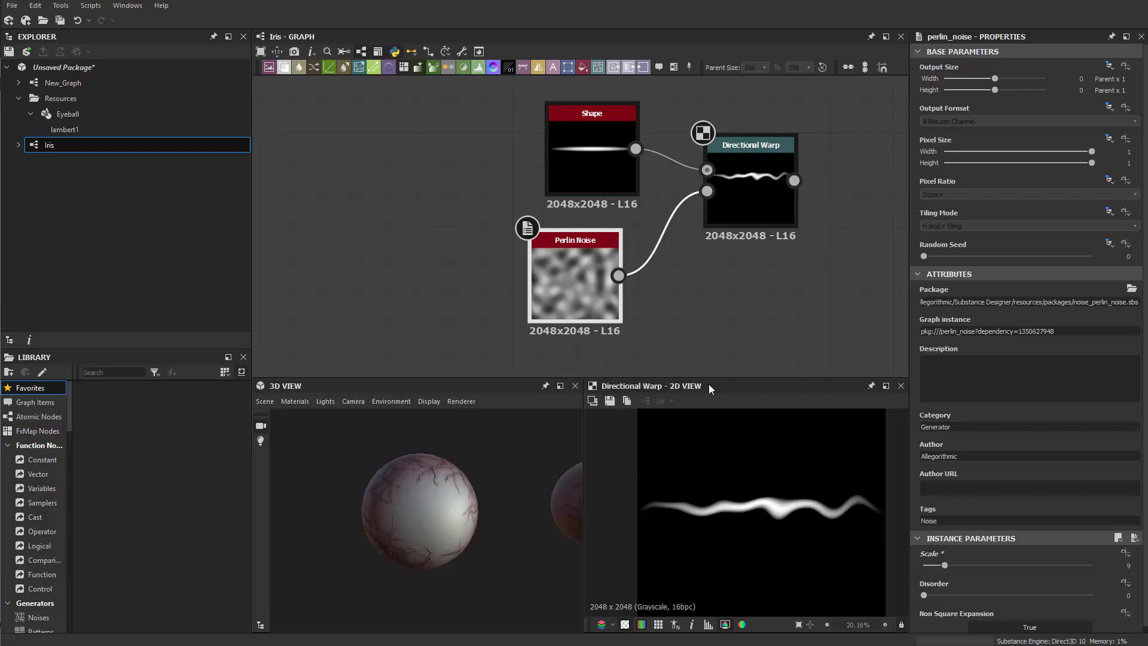
# Step: Move the Perlin Noise and Shape nodes farther away from the Directional Warp to make room between them
pyautogui.moveTo(650, 325); pyautogui.dragTo(622, 277, button='middle')
pyautogui.scroll(-1, 621, 278)
pyautogui.moveTo(562, 255); pyautogui.dragTo(482, 254)
pyautogui.moveTo(544, 141); pyautogui.dragTo(465, 142)
# Step: Add a Gradient Linear 1 node below the Perlin Noise and show the Directional Warp output in the 2D view
pyautogui.click(649, 295)
pyautogui.press('space')
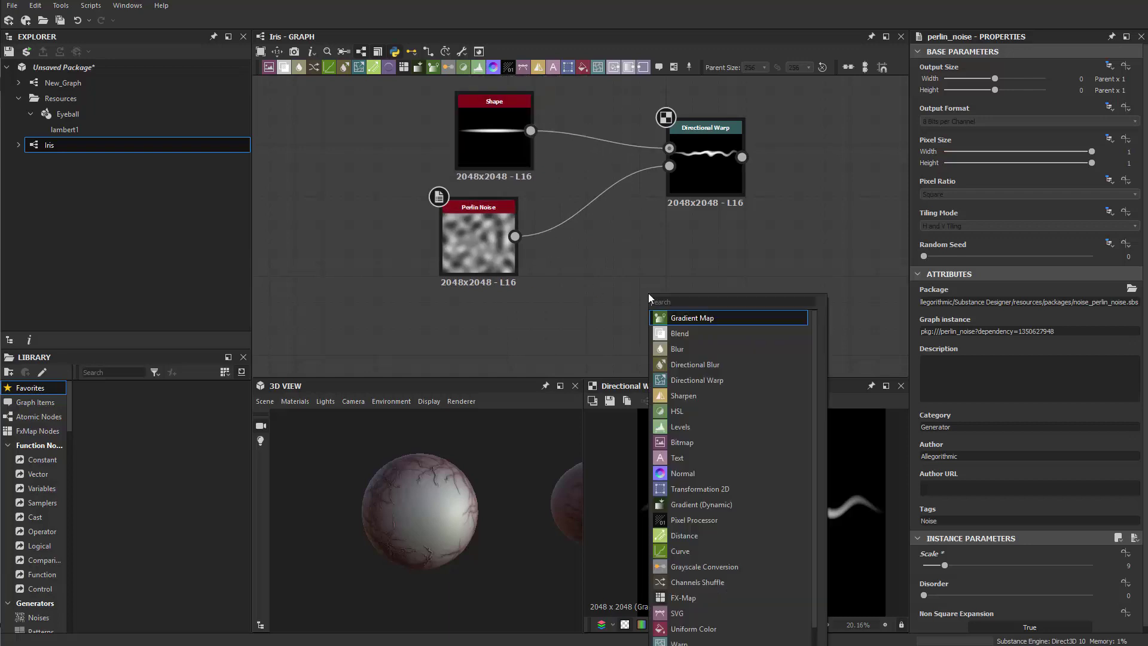
pyautogui.write('gr')
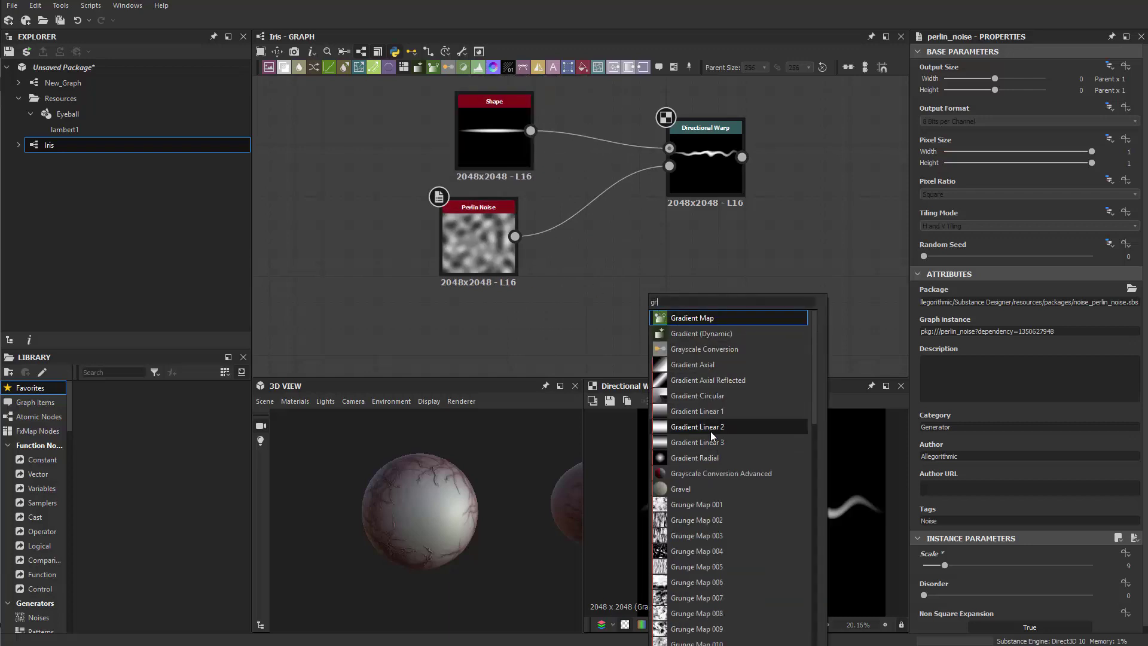
pyautogui.click(708, 413)
pyautogui.moveTo(633, 311); pyautogui.dragTo(476, 356)
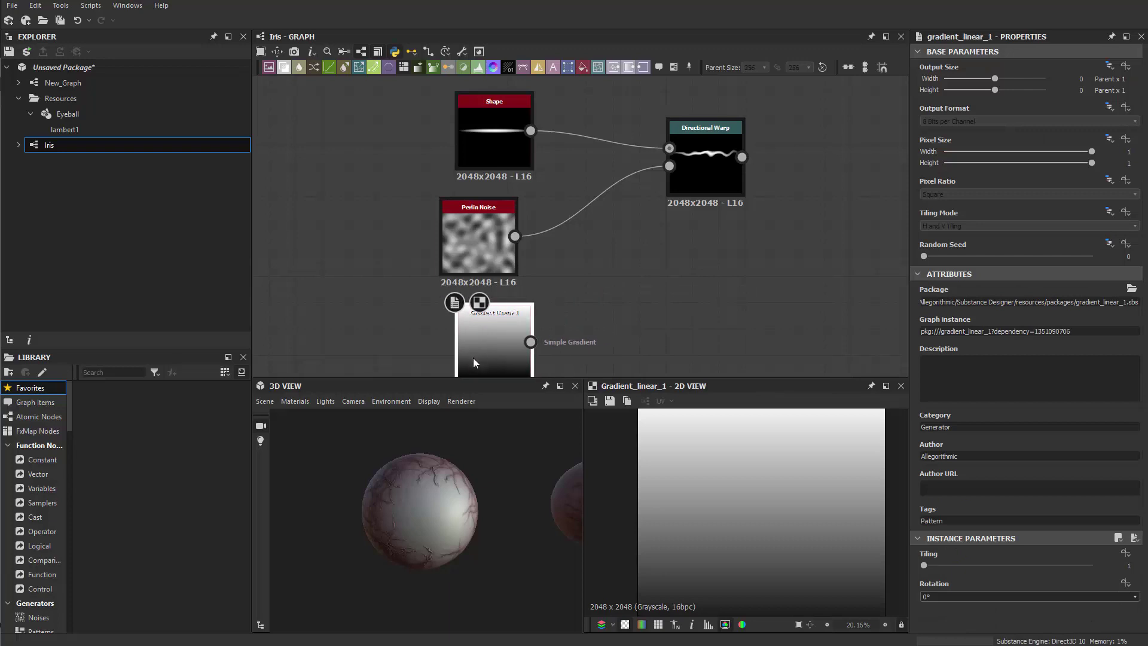
pyautogui.click(722, 179)
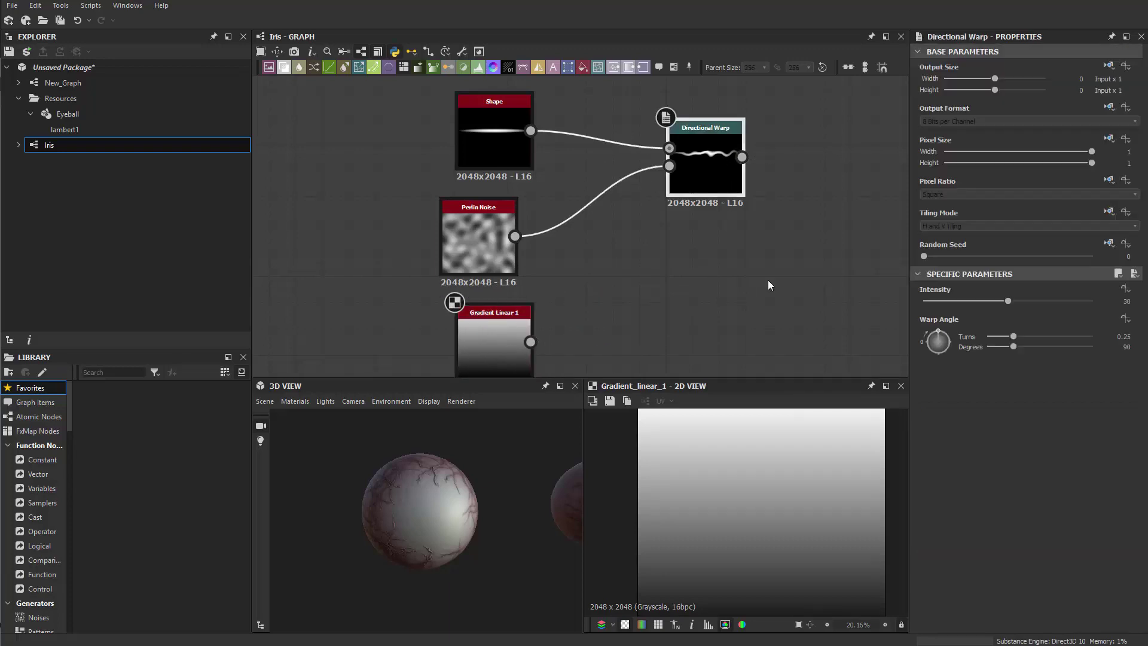
pyautogui.doubleClick(722, 179)
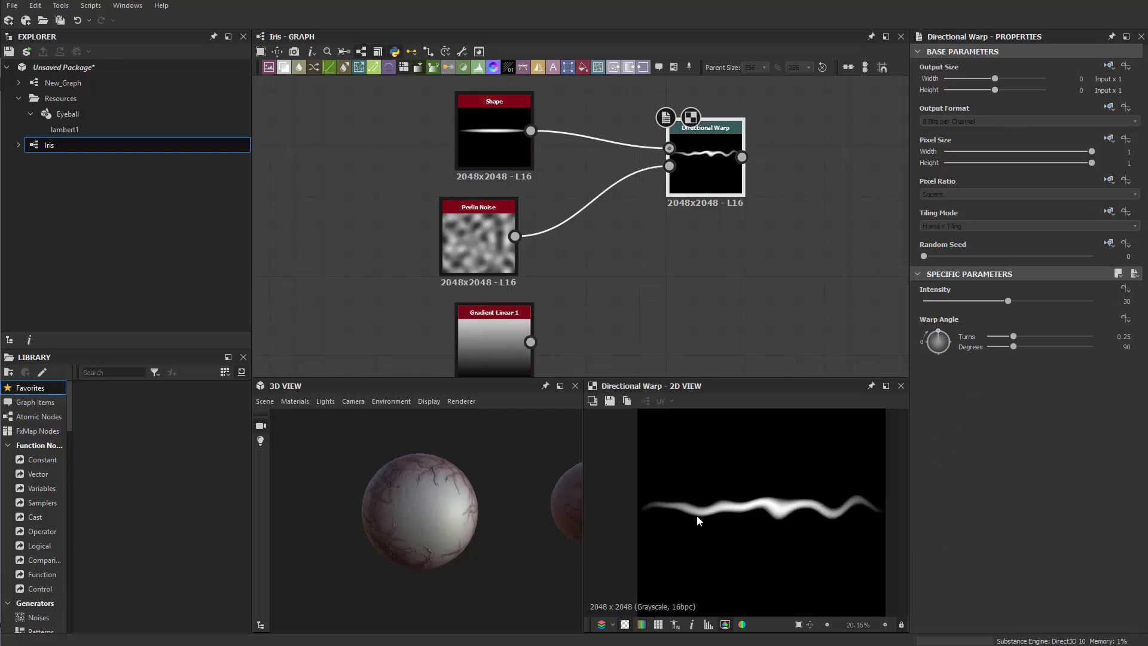
# Step: Set the Gradient Linear 1 rotation to 90° and show the gradient in the 2D view
pyautogui.click(508, 343)
pyautogui.click(949, 596)
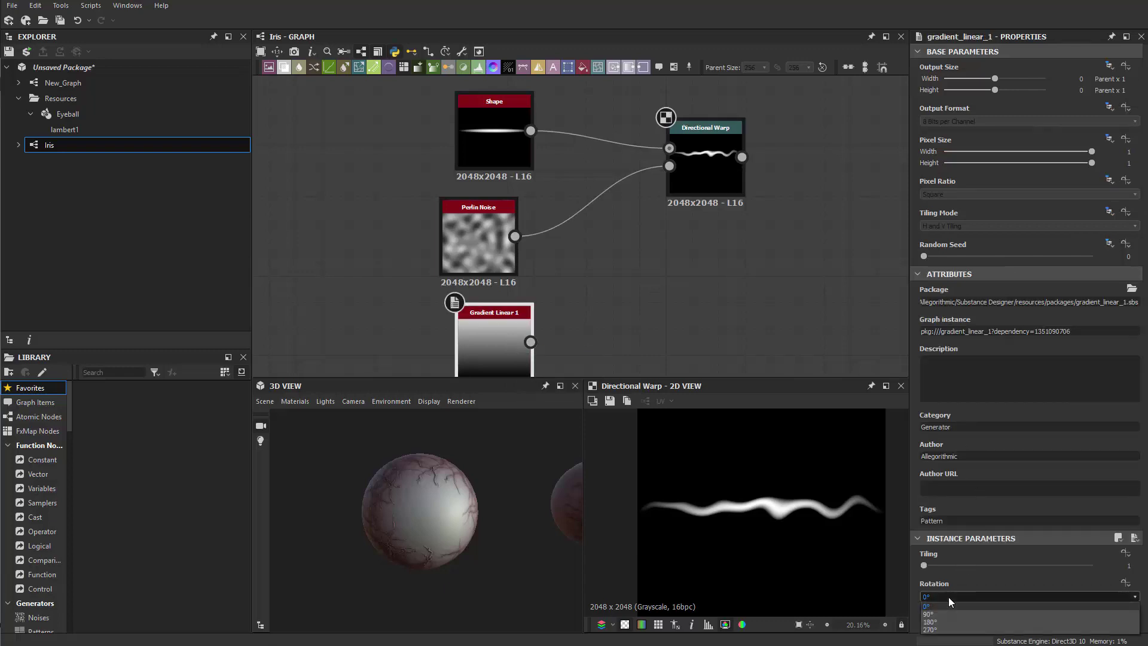
pyautogui.click(942, 613)
pyautogui.doubleClick(489, 353)
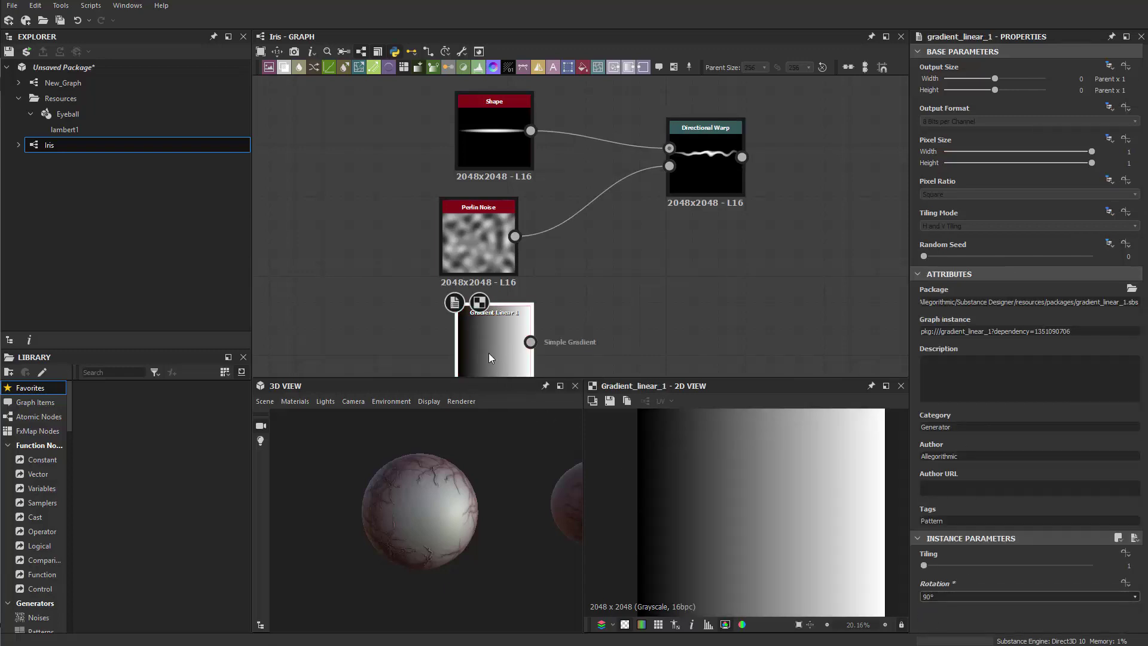
# Step: Add a Blend node with Perlin Noise as foreground and Gradient Linear 1 as background, using the Multiply blending mode
pyautogui.moveTo(627, 306); pyautogui.dragTo(621, 280, button='middle')
pyautogui.press('space')
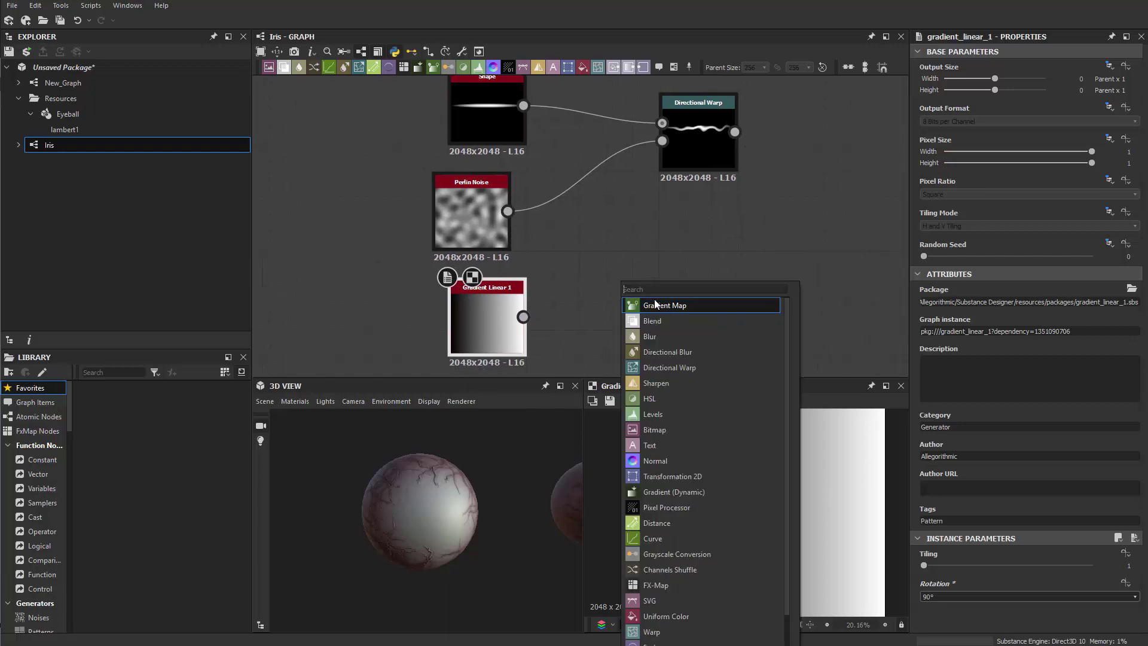
pyautogui.press('Return')
pyautogui.moveTo(507, 211); pyautogui.dragTo(589, 237)
pyautogui.click(934, 332)
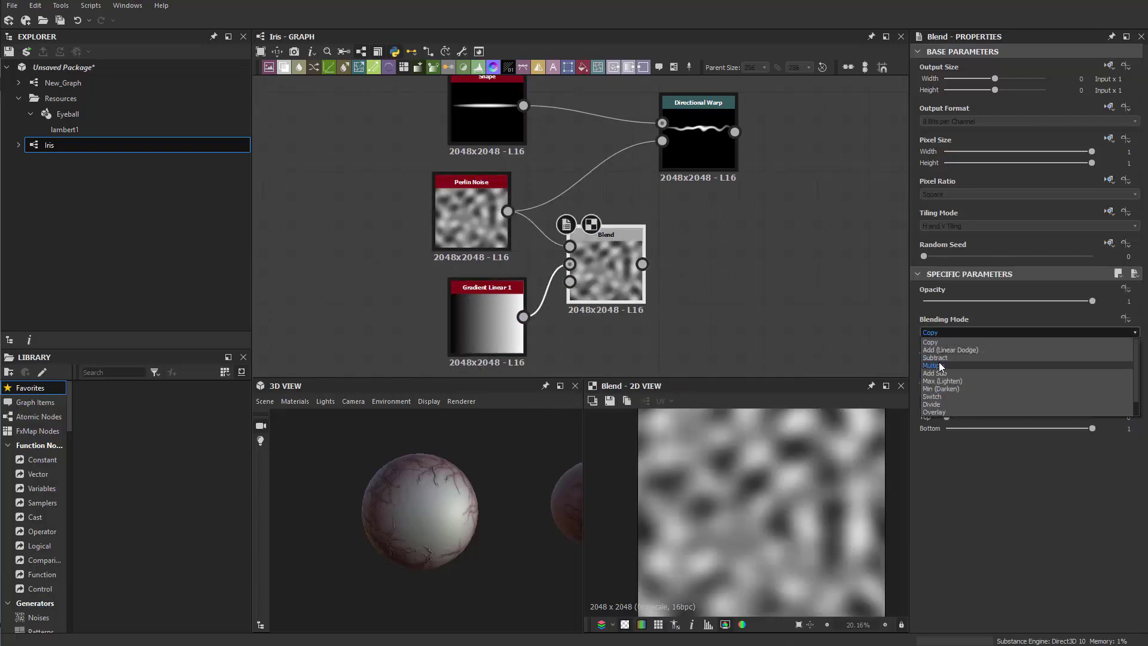
pyautogui.click(939, 367)
# Step: Feed the Blend output into the Directional Warp's intensity input and show the warp's properties
pyautogui.moveTo(641, 263); pyautogui.dragTo(699, 156)
pyautogui.click(699, 155)
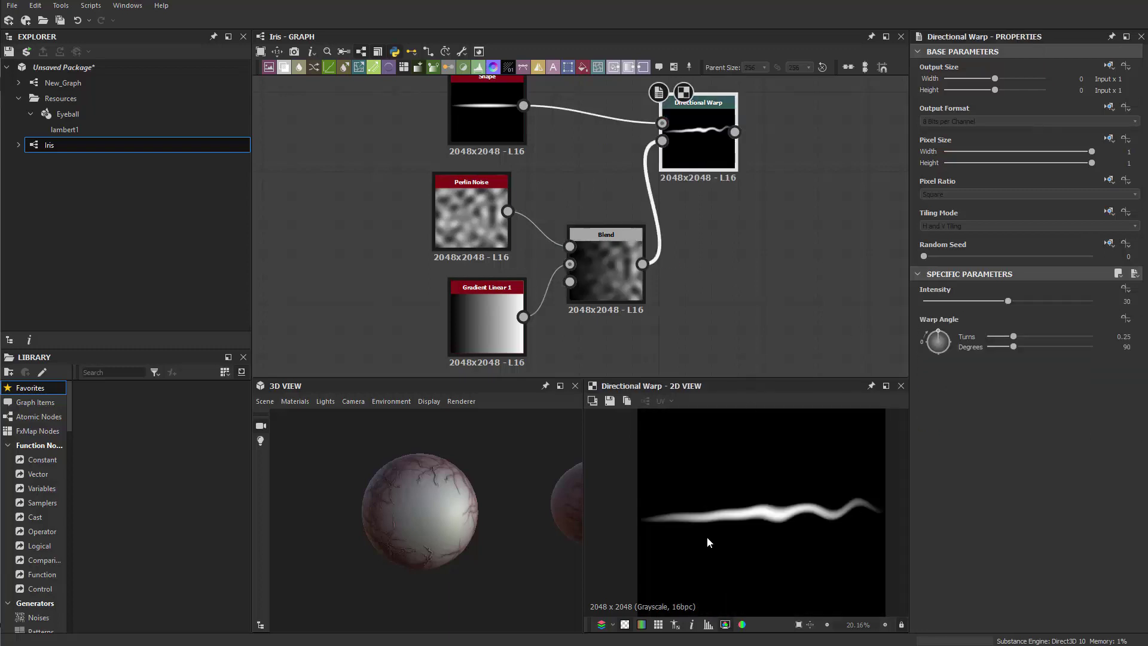
pyautogui.moveTo(676, 359); pyautogui.dragTo(739, 328, button='middle')
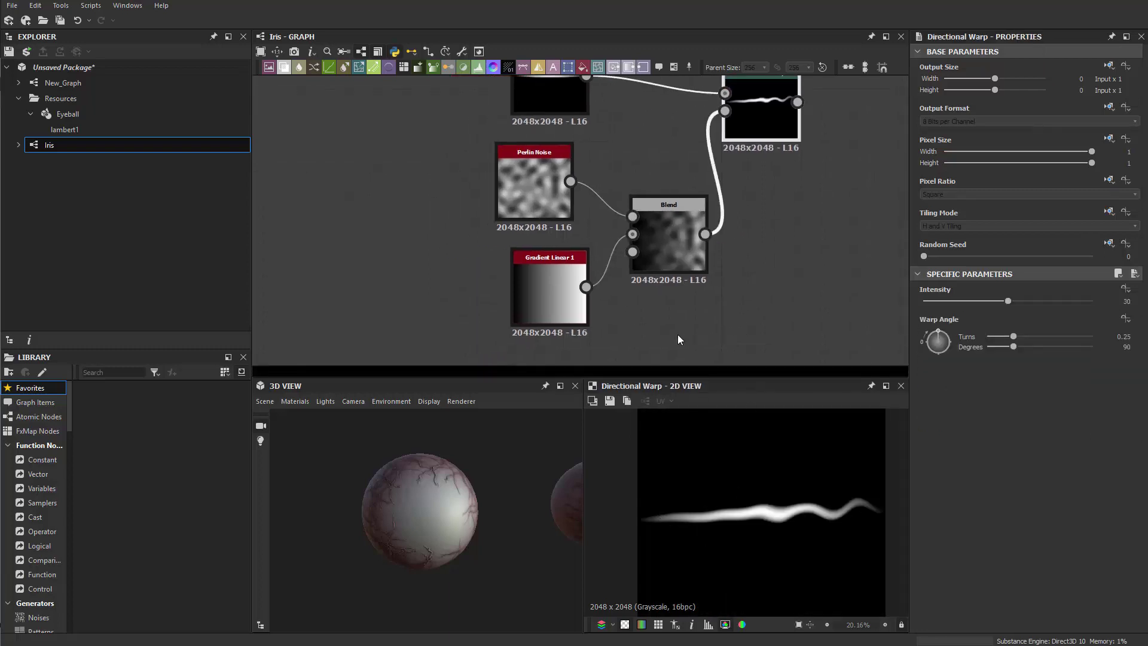
# Step: Move the whole group of connected fiber nodes together to free space in the graph
pyautogui.scroll(-2, 717, 320)
pyautogui.moveTo(468, 155); pyautogui.dragTo(753, 296)
pyautogui.moveTo(680, 260); pyautogui.dragTo(579, 240)
pyautogui.moveTo(710, 174); pyautogui.dragTo(637, 242, button='middle')
pyautogui.scroll(2, 637, 242)
pyautogui.scroll(-3, 709, 416)
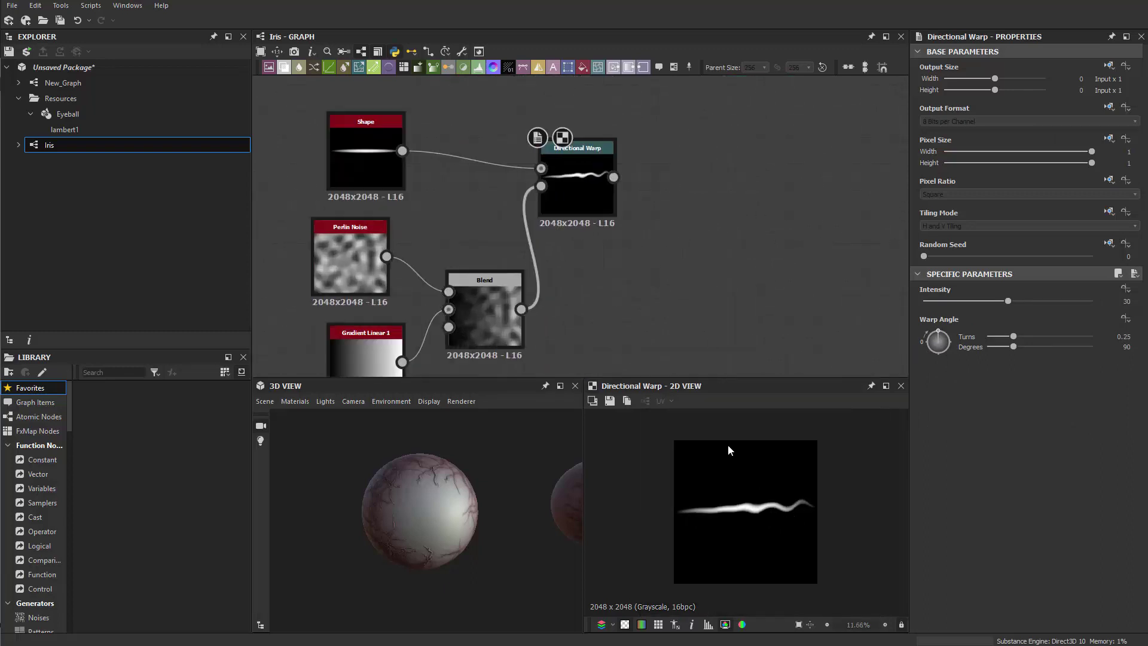
# Step: Add a Splatter Circular node after the Directional Warp and feed the warp's output into its pattern input
pyautogui.click(599, 210)
pyautogui.press('space')
pyautogui.click(685, 182)
pyautogui.moveTo(692, 181); pyautogui.dragTo(680, 278, button='middle')
pyautogui.press('space')
pyautogui.write('splat')
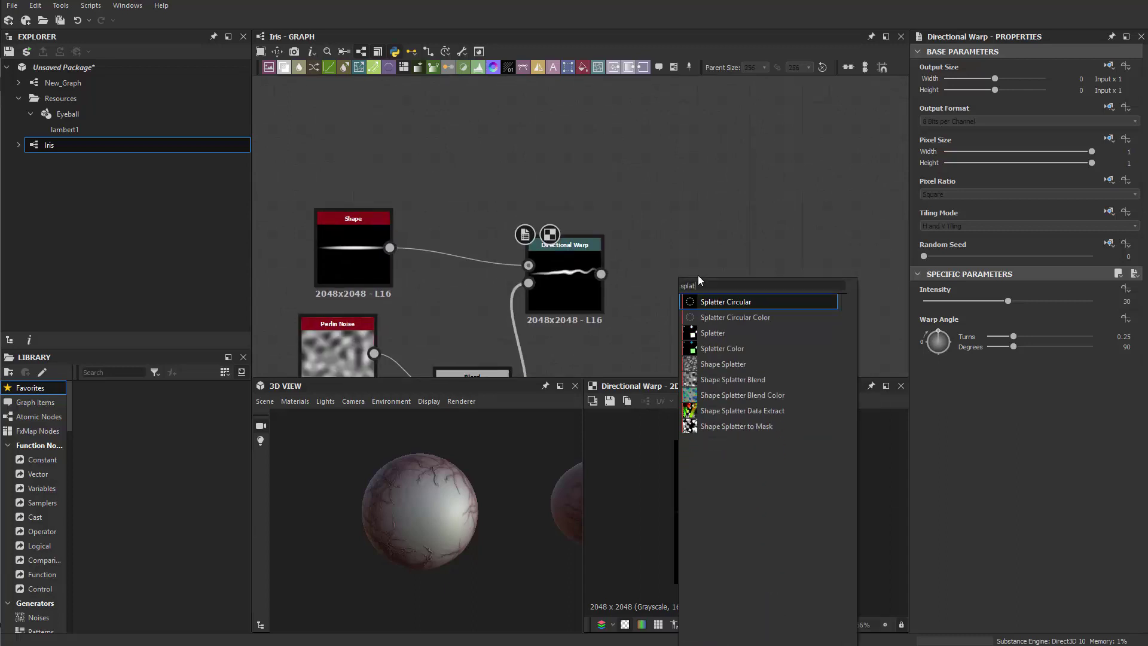
pyautogui.press('Return')
pyautogui.scroll(2, 694, 277)
pyautogui.moveTo(559, 273); pyautogui.dragTo(625, 260)
# Step: Set the Splatter Circular's Pattern to Image Input so it scatters the warped fiber
pyautogui.scroll(-3, 956, 556)
pyautogui.scroll(-3, 959, 564)
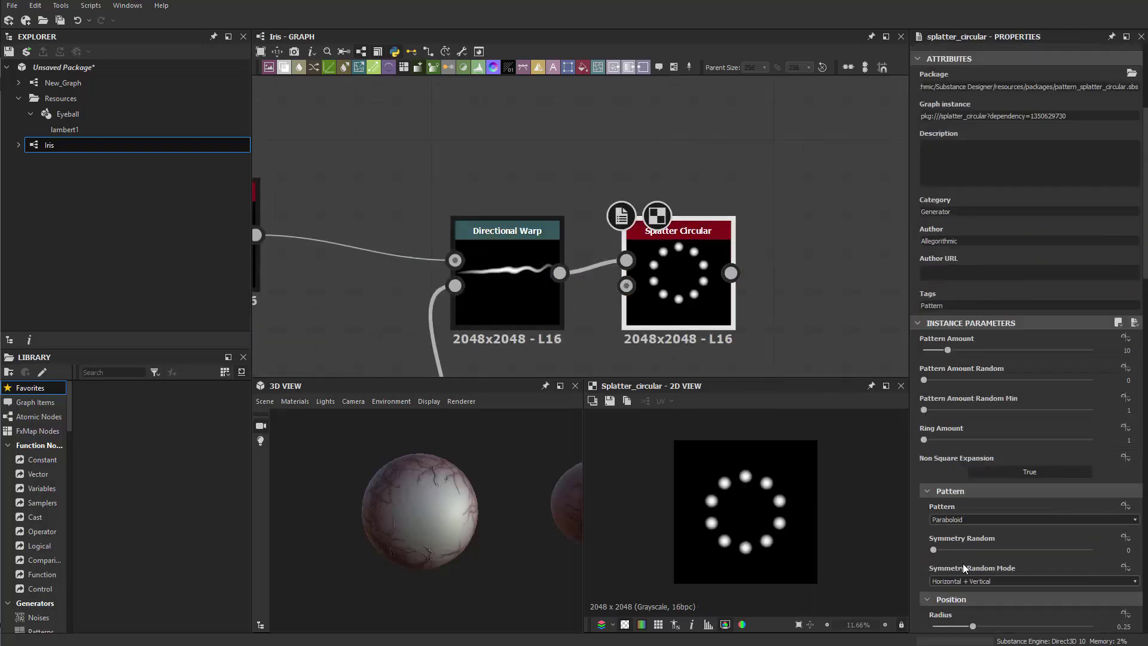
pyautogui.click(942, 517)
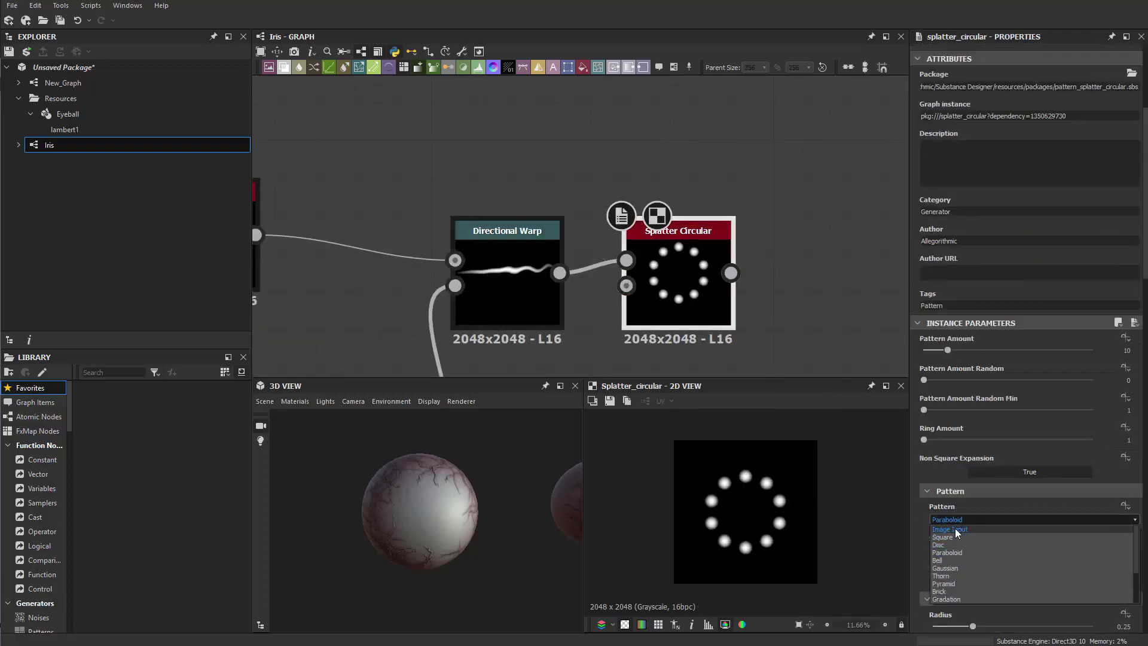
pyautogui.click(955, 529)
pyautogui.scroll(5, 722, 504)
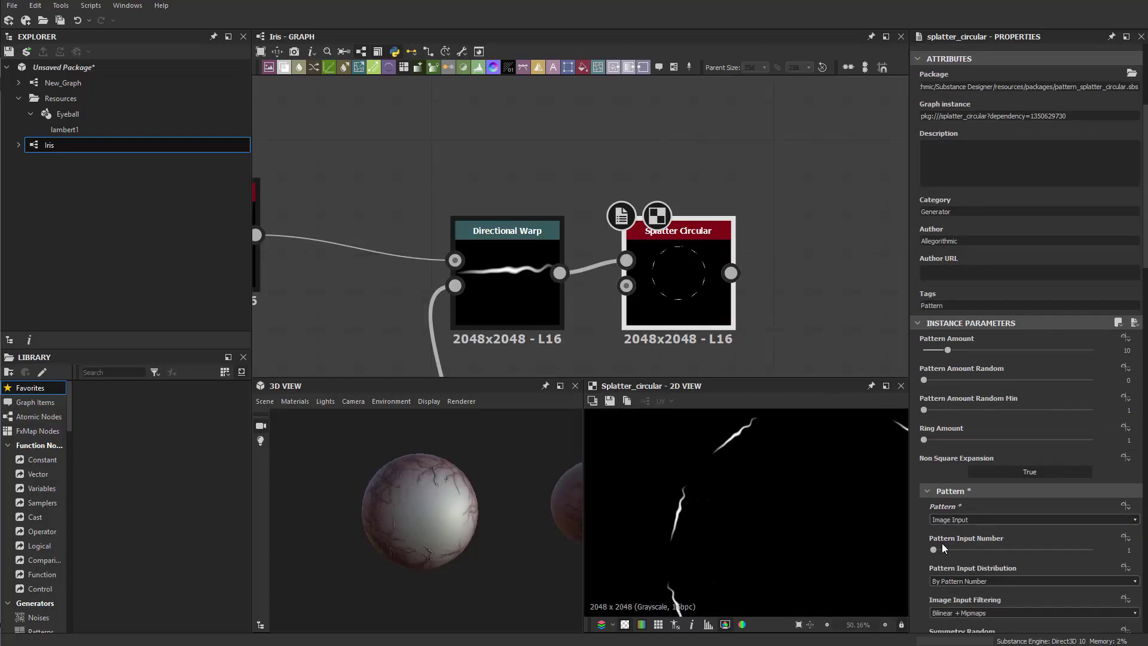
# Step: Set the Splatter Circular's Pattern Rotation to -90 degrees so the fibers point outward radially
pyautogui.scroll(-15, 962, 549)
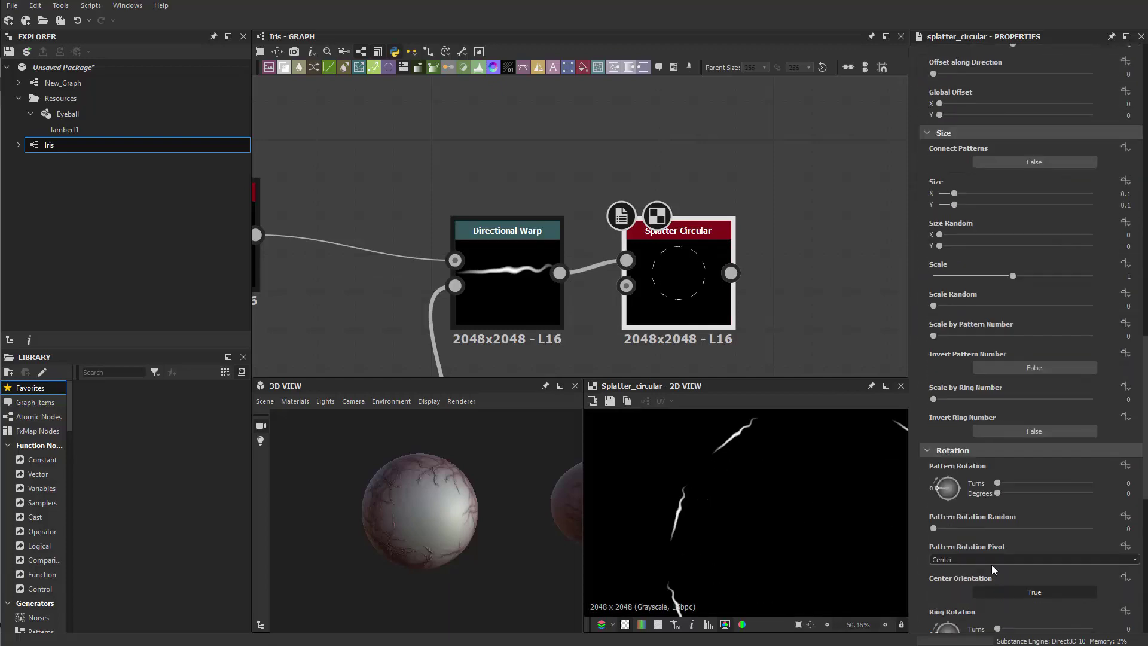
pyautogui.moveTo(945, 494); pyautogui.dragTo(947, 507)
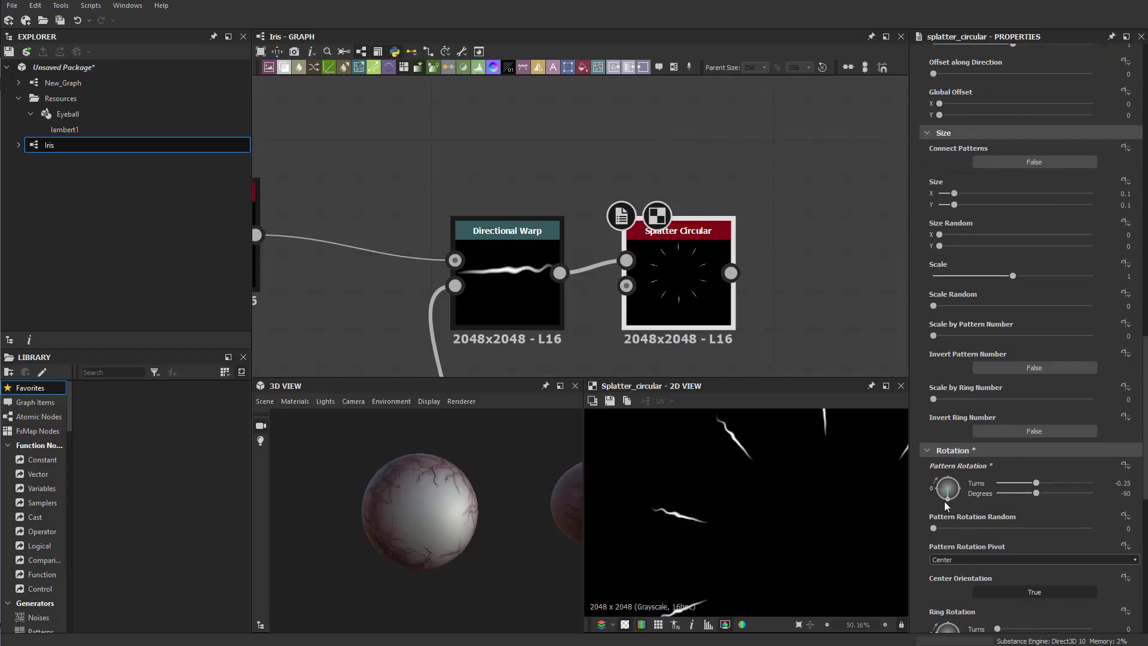
pyautogui.scroll(-5, 711, 546)
# Step: Raise the Splatter Circular's Pattern Amount to 250 and inspect the ring's density in the 2D view
pyautogui.scroll(15, 1005, 418)
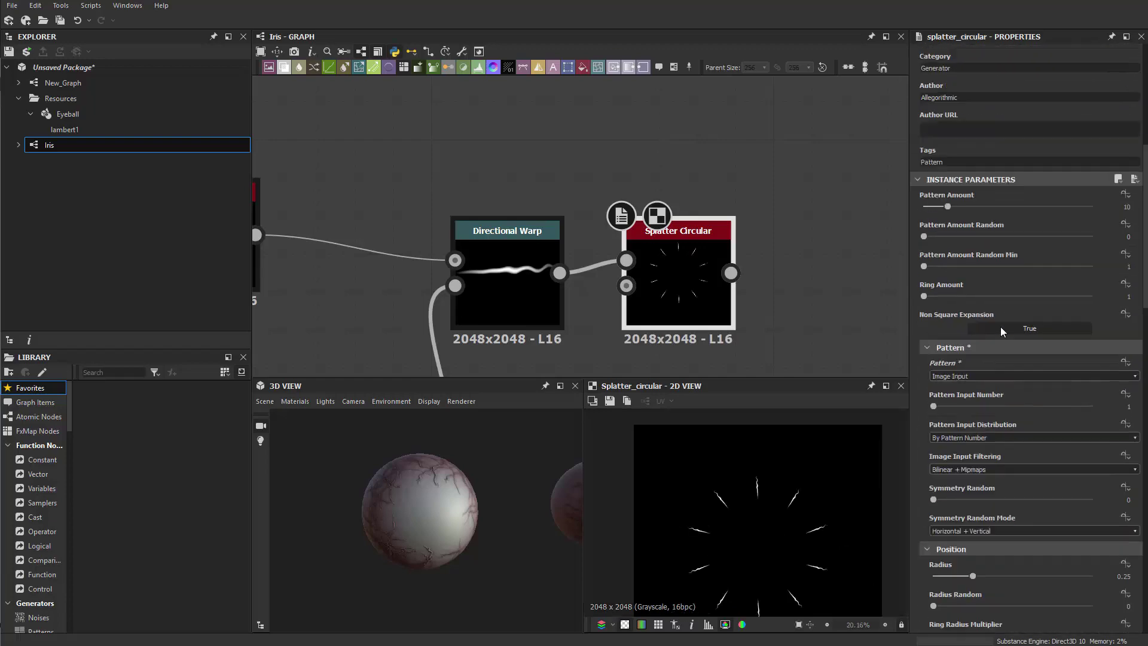
pyautogui.scroll(3, 967, 442)
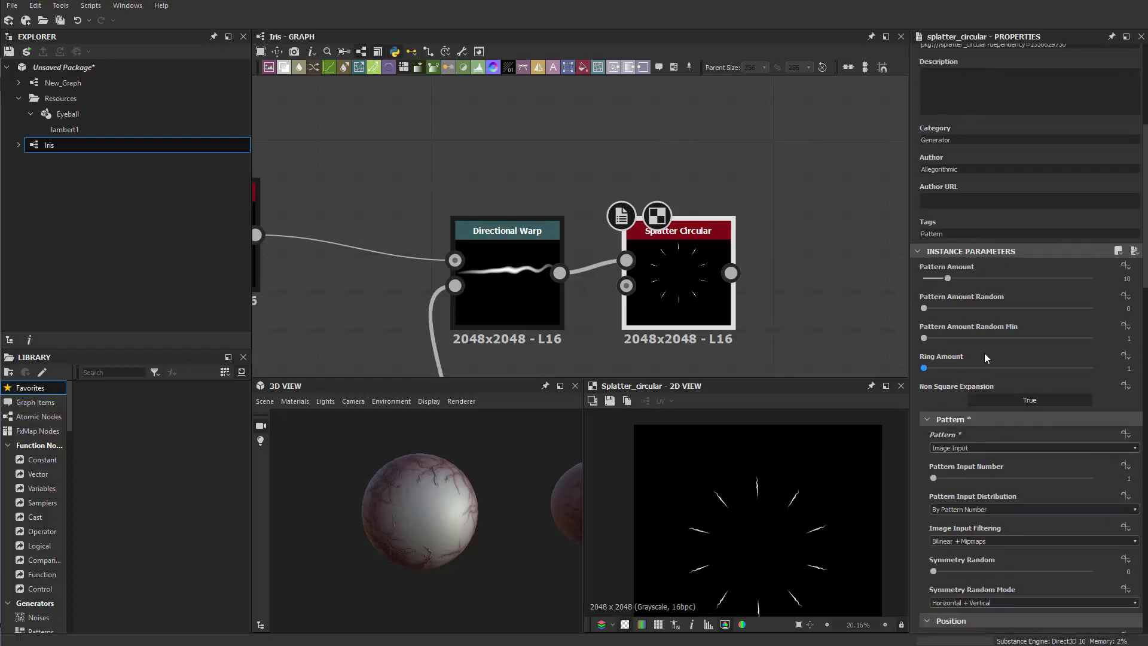
pyautogui.moveTo(948, 278); pyautogui.dragTo(1093, 278)
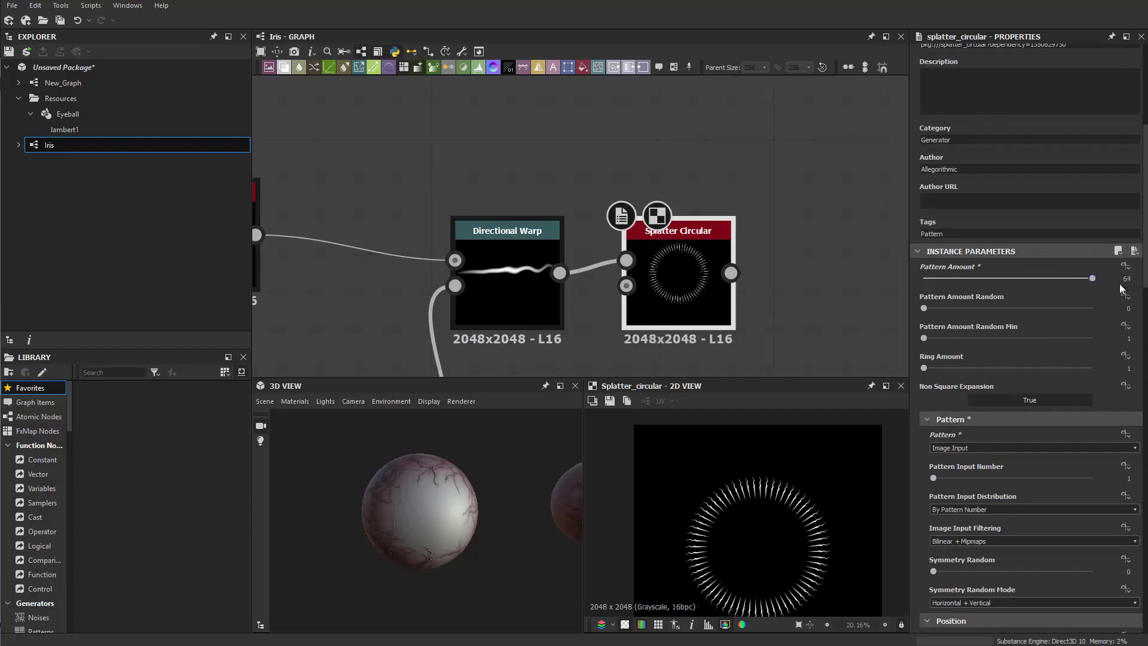
pyautogui.doubleClick(1126, 278)
pyautogui.write('250')
pyautogui.press('Return')
pyautogui.scroll(5, 725, 514)
# Step: Set the Splatter Circular's Pattern Amount to 512
pyautogui.doubleClick(1125, 278)
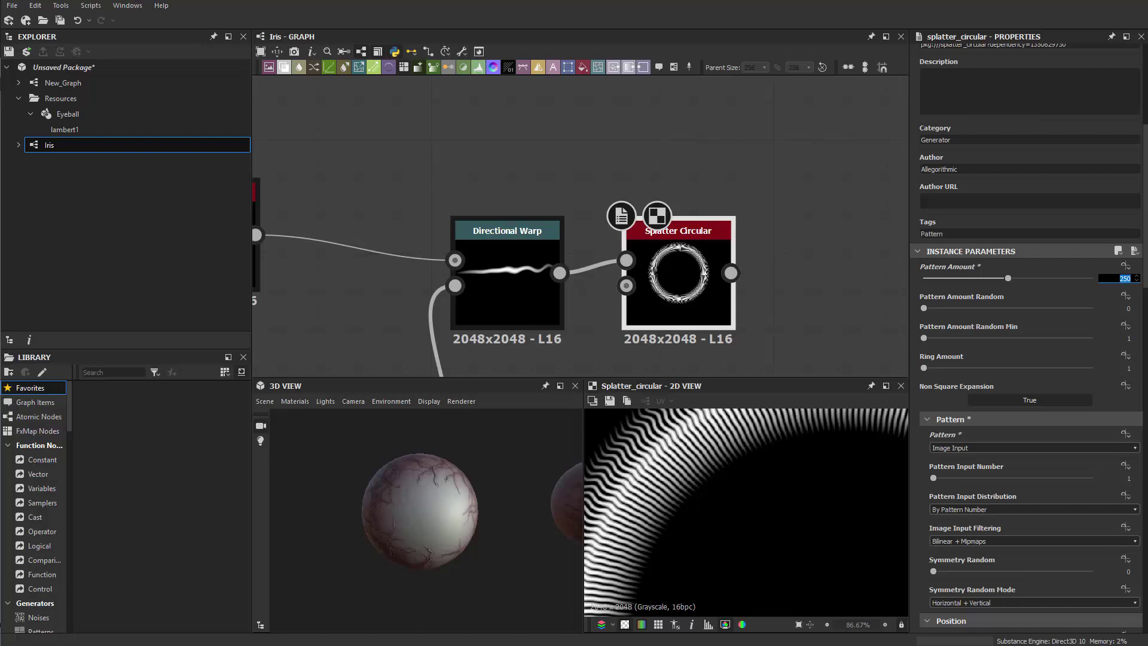
pyautogui.write('2')
pyautogui.press('Return')
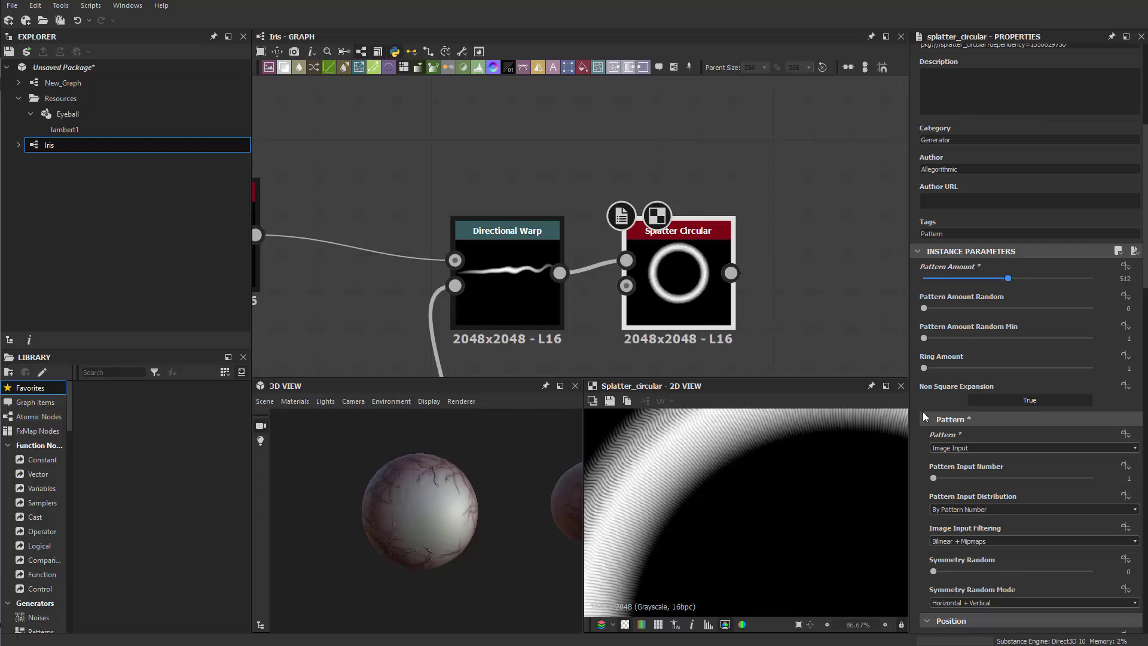
# Step: Set the Splatter Circular's Scale to 4 in the Size parameters and inspect the enlarged ring in the 2D view
pyautogui.scroll(-6, 808, 489)
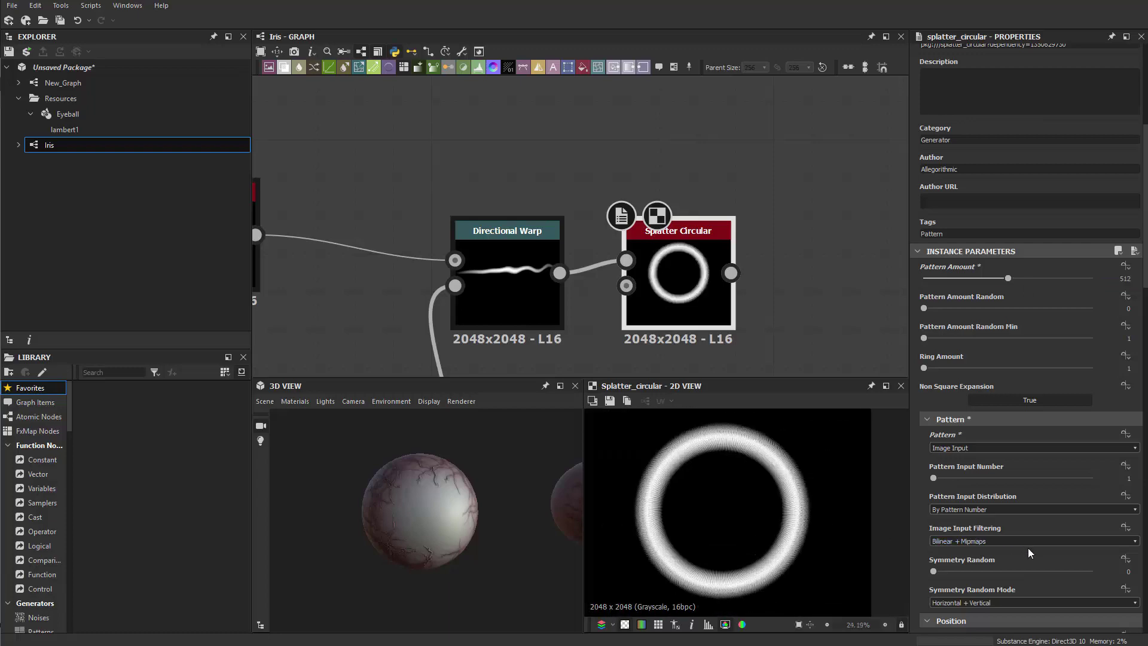
pyautogui.scroll(-2, 1028, 549)
pyautogui.scroll(-10, 1028, 550)
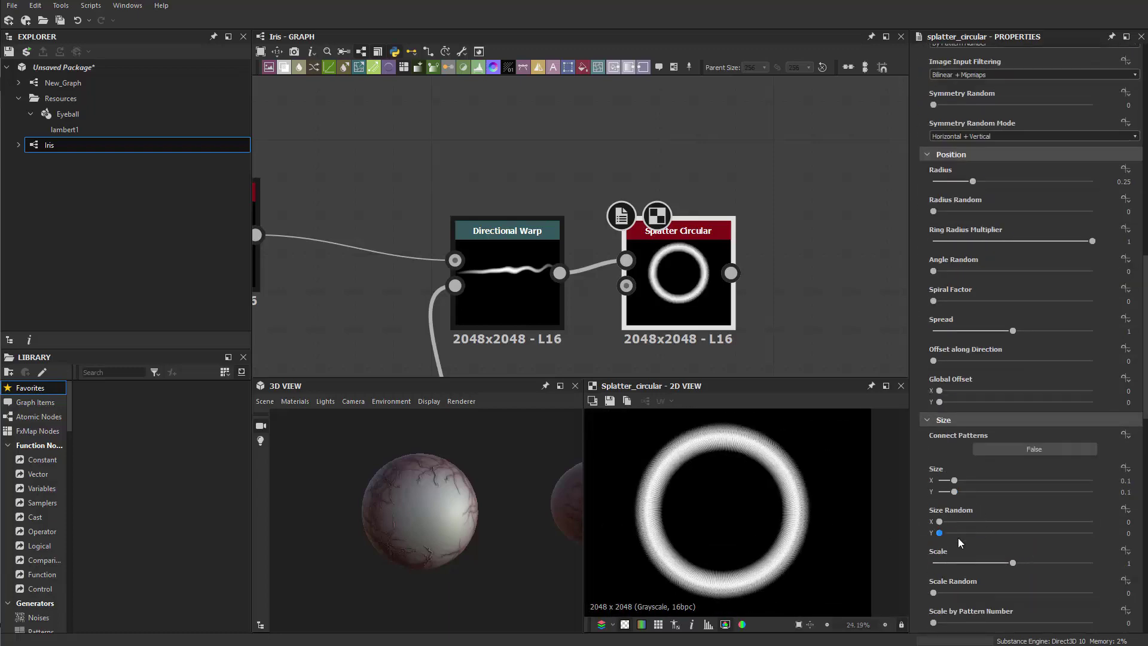
pyautogui.moveTo(1016, 567); pyautogui.dragTo(1094, 568)
pyautogui.doubleClick(1128, 563)
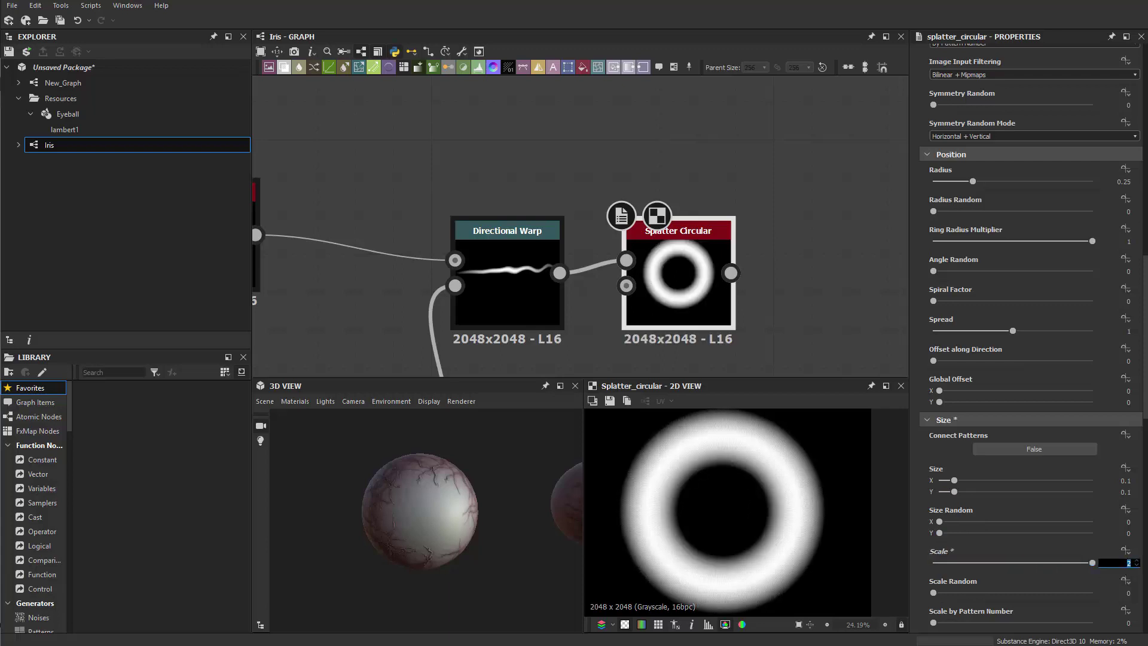
pyautogui.write('4')
pyautogui.press('Return')
pyautogui.scroll(3, 747, 520)
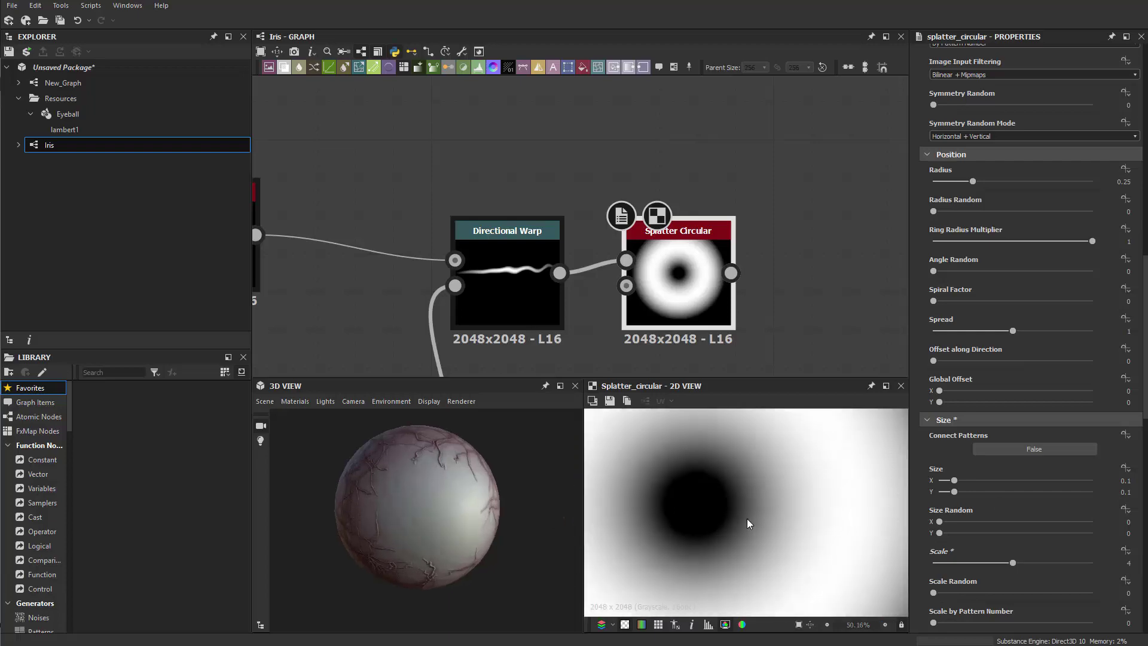
pyautogui.scroll(1, 747, 518)
pyautogui.moveTo(790, 514); pyautogui.dragTo(666, 573, button='middle')
pyautogui.scroll(2, 766, 494)
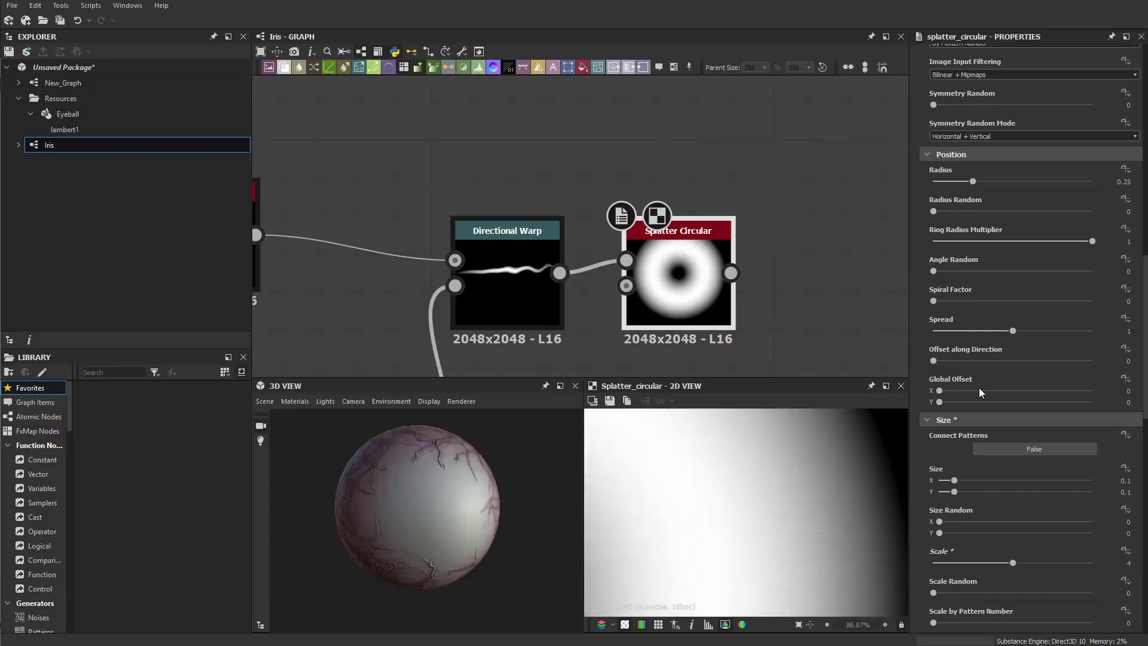
# Step: Set the Splatter Circular's Luminance Random to 0.58 to separate the individual fibers
pyautogui.scroll(-8, 991, 374)
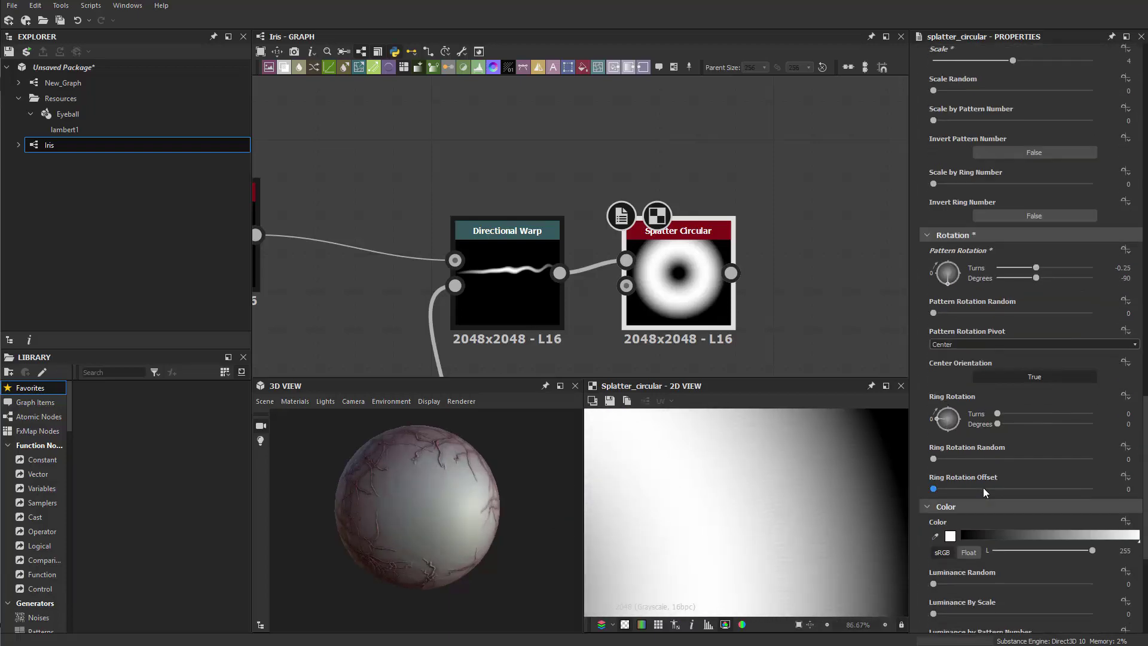
pyautogui.scroll(-3, 982, 487)
pyautogui.moveTo(933, 368); pyautogui.dragTo(1025, 368)
pyautogui.scroll(-5, 787, 536)
pyautogui.scroll(2, 760, 540)
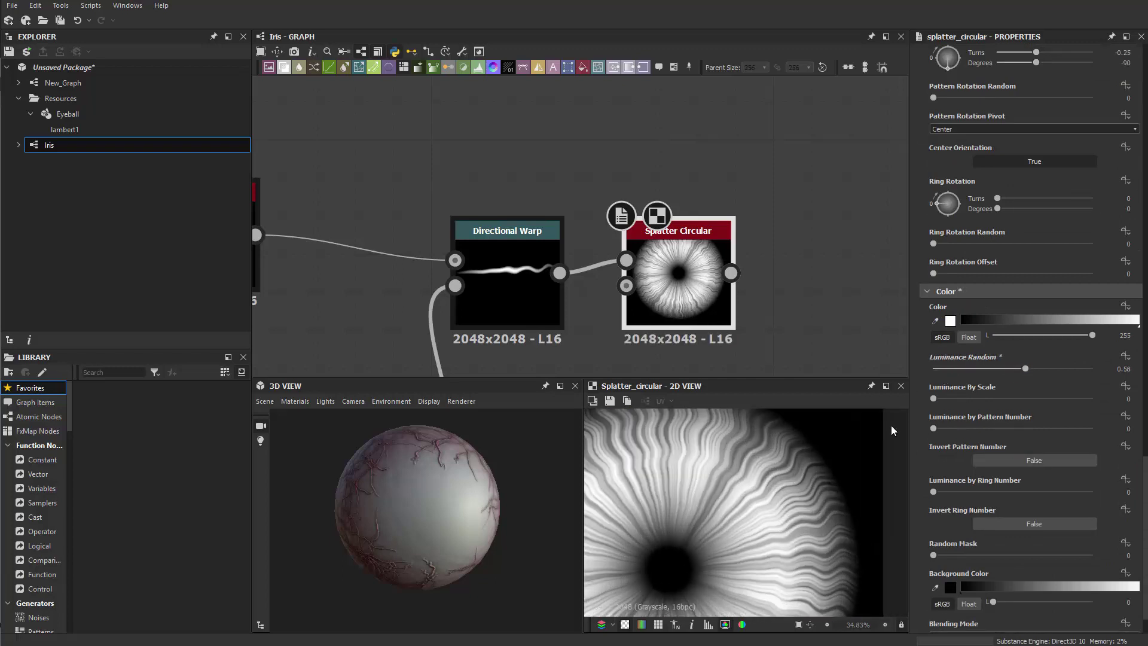
# Step: Set the Splatter Circular's Pattern Rotation Random to 0.04 and its Pattern Rotation to -74 degrees
pyautogui.scroll(2, 967, 381)
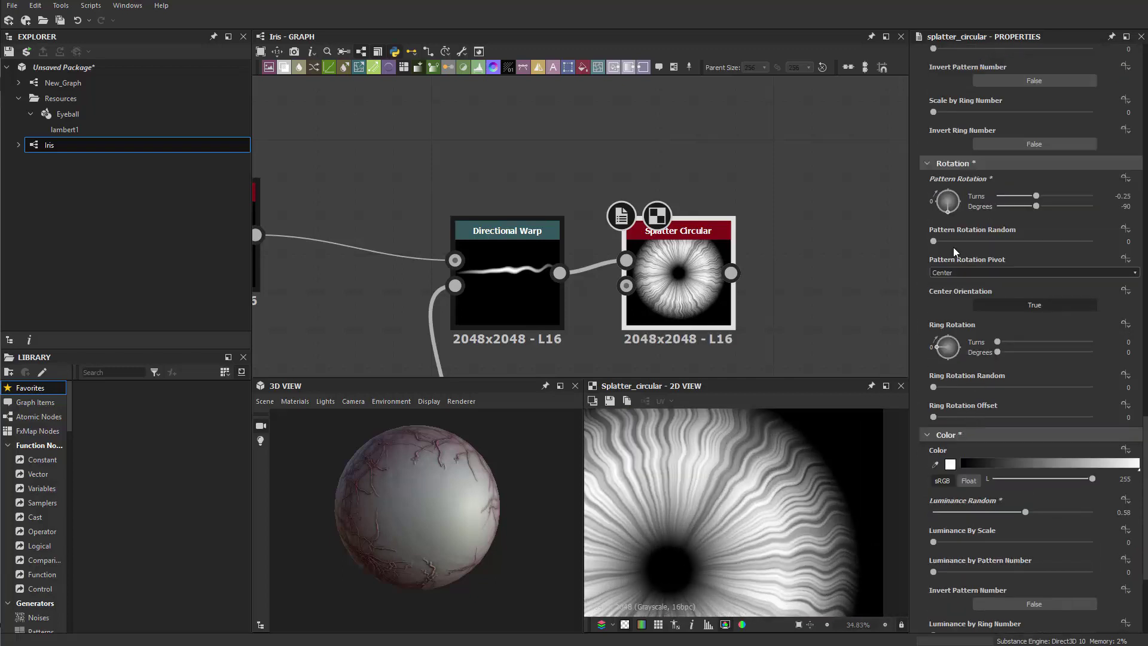
pyautogui.moveTo(945, 241)
pyautogui.mouseDown()
pyautogui.moveTo(988, 241)
pyautogui.moveTo(955, 242)
pyautogui.mouseUp()
pyautogui.scroll(-5, 810, 466)
pyautogui.scroll(4, 803, 475)
pyautogui.moveTo(956, 241); pyautogui.dragTo(951, 241)
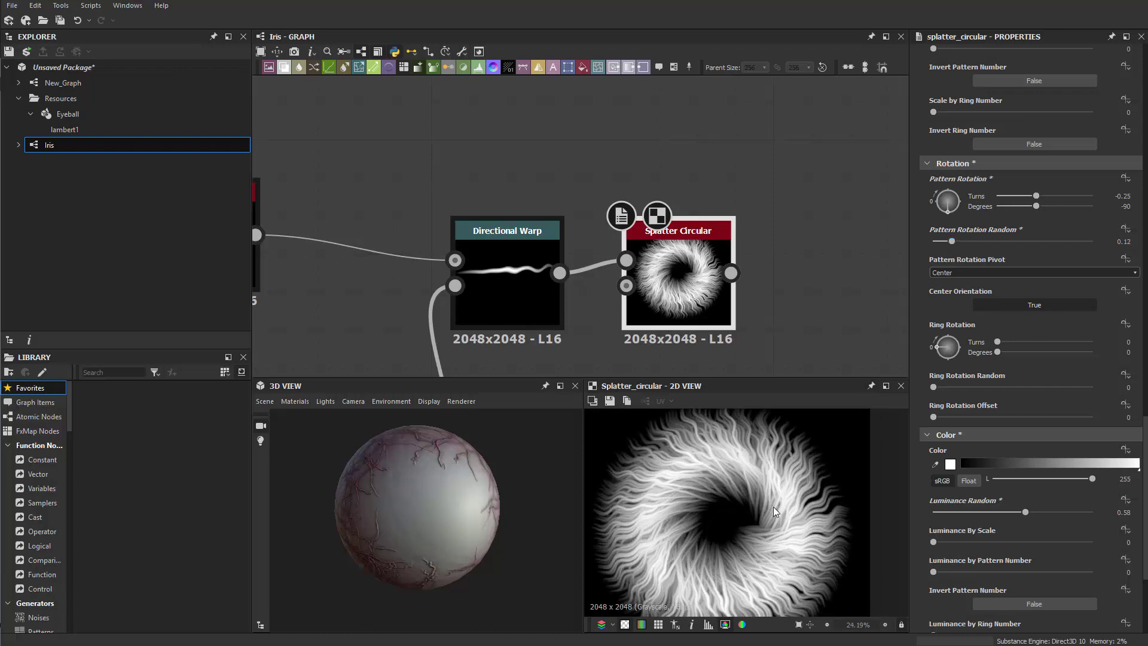
pyautogui.moveTo(949, 212)
pyautogui.mouseDown()
pyautogui.moveTo(941, 242)
pyautogui.moveTo(946, 220)
pyautogui.mouseUp()
pyautogui.scroll(1, 740, 518)
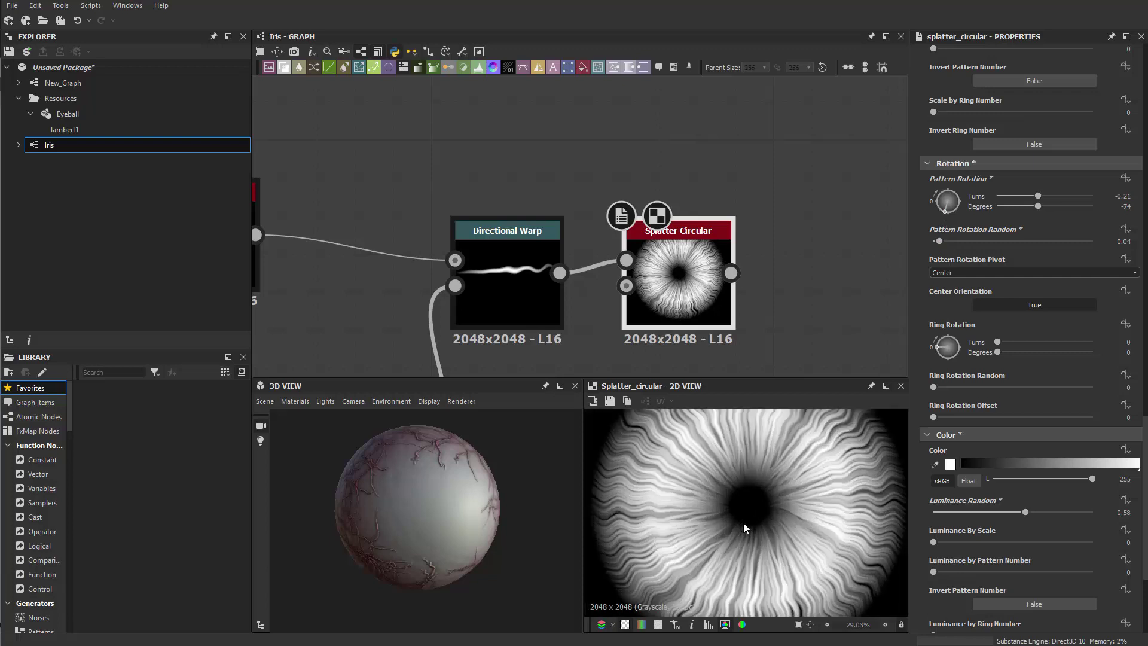
# Step: Move the Splatter Circular node farther away from the Directional Warp
pyautogui.scroll(-4, 743, 522)
pyautogui.moveTo(791, 217); pyautogui.dragTo(727, 206, button='middle')
pyautogui.scroll(2, 727, 206)
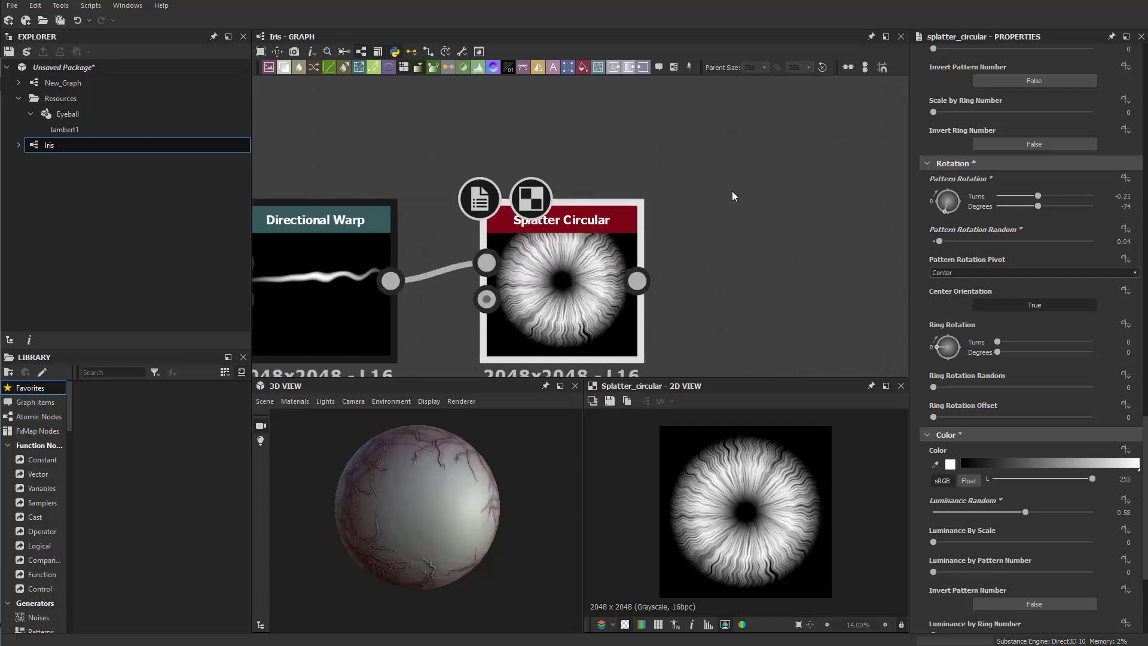
pyautogui.moveTo(709, 138); pyautogui.dragTo(691, 94, button='middle')
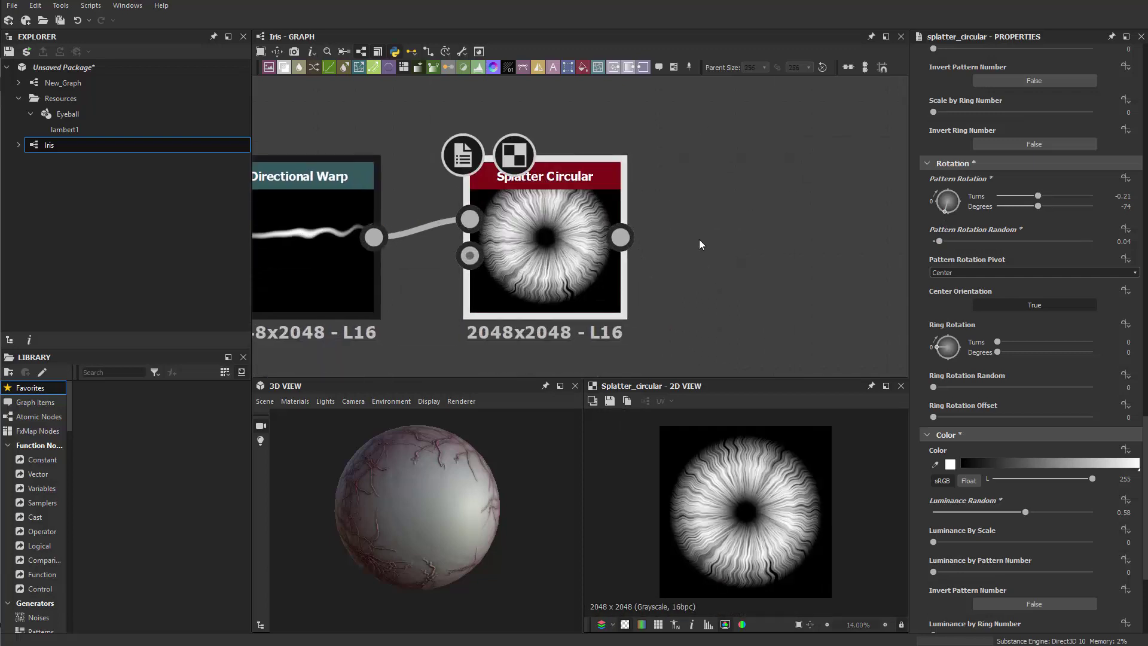
pyautogui.scroll(3, 818, 566)
pyautogui.moveTo(724, 236); pyautogui.dragTo(853, 239, button='middle')
pyautogui.scroll(-2, 715, 255)
pyautogui.moveTo(751, 300); pyautogui.dragTo(762, 222, button='middle')
pyautogui.moveTo(695, 196); pyautogui.dragTo(811, 196)
# Step: Examine the wavy fibers of the Splatter Circular result up close in the 2D view
pyautogui.moveTo(720, 240); pyautogui.dragTo(654, 271, button='middle')
pyautogui.scroll(1, 659, 368)
pyautogui.scroll(1, 679, 458)
pyautogui.scroll(1, 730, 577)
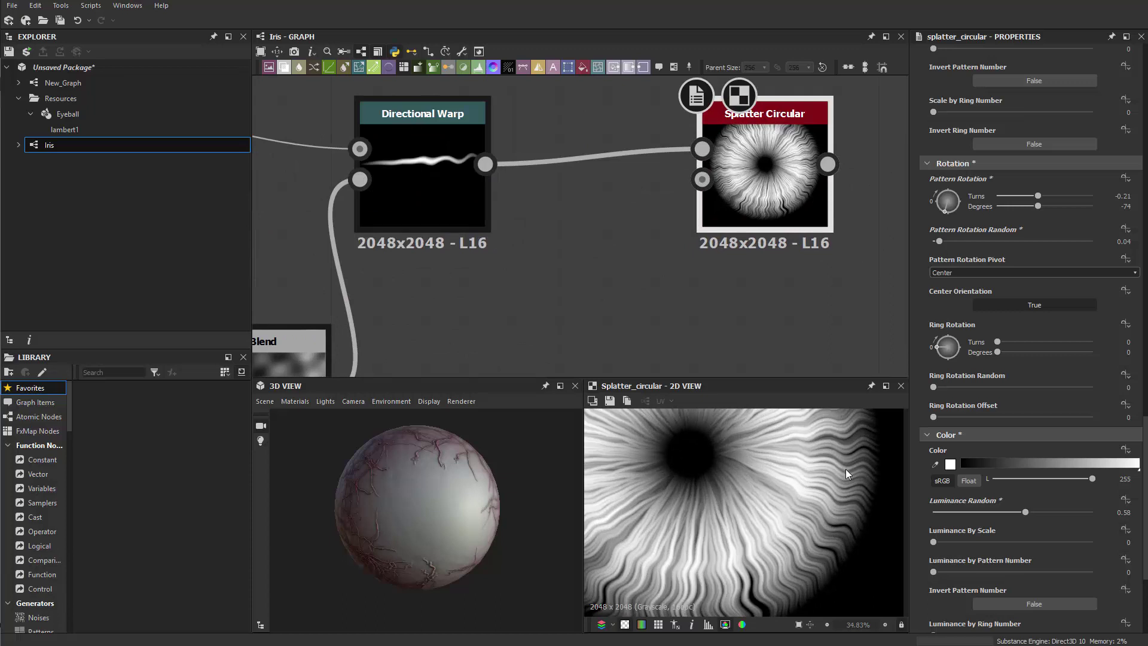
pyautogui.moveTo(845, 469); pyautogui.dragTo(870, 532, button='middle')
pyautogui.moveTo(646, 299); pyautogui.dragTo(662, 303, button='middle')
pyautogui.scroll(-3, 496, 273)
pyautogui.scroll(-2, 496, 273)
# Step: Move the whole fiber node group, from Shape to Directional Warp, farther away from the Splatter Circular
pyautogui.moveTo(496, 273); pyautogui.dragTo(814, 267, button='middle')
pyautogui.moveTo(562, 179); pyautogui.dragTo(796, 354)
pyautogui.moveTo(735, 308); pyautogui.dragTo(477, 309)
pyautogui.moveTo(693, 266); pyautogui.dragTo(544, 209, button='middle')
pyautogui.moveTo(399, 163); pyautogui.dragTo(462, 162)
pyautogui.scroll(2, 568, 205)
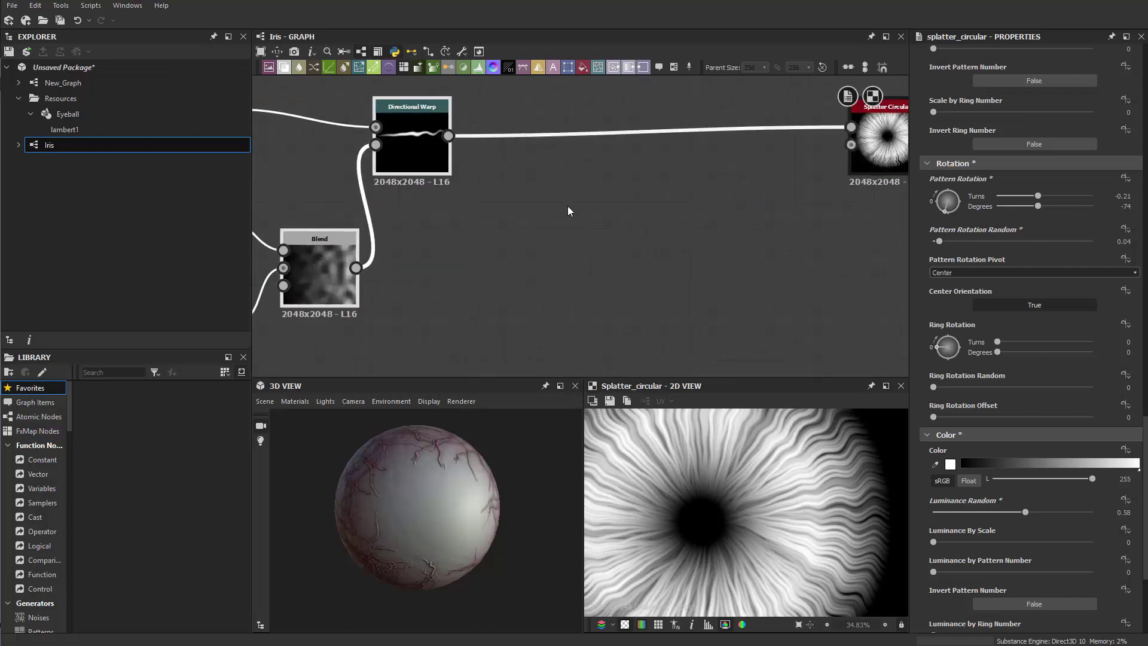
pyautogui.moveTo(568, 205); pyautogui.dragTo(579, 247, button='middle')
pyautogui.press('space')
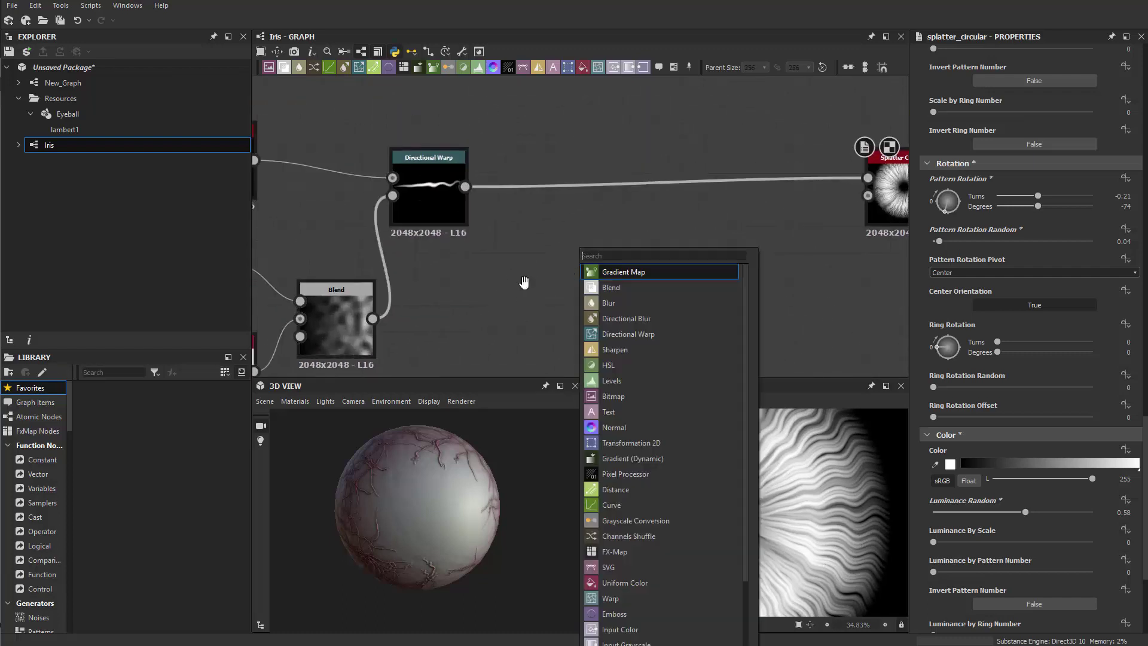
# Step: Place the Shape node directly above the Directional Warp and show the Shape's properties
pyautogui.moveTo(508, 278); pyautogui.dragTo(679, 256, button='middle')
pyautogui.moveTo(370, 149); pyautogui.dragTo(572, 81)
pyautogui.moveTo(606, 149); pyautogui.dragTo(591, 309, button='middle')
pyautogui.moveTo(590, 257); pyautogui.dragTo(581, 215)
pyautogui.moveTo(667, 267); pyautogui.dragTo(650, 195, button='middle')
pyautogui.scroll(-1, 650, 195)
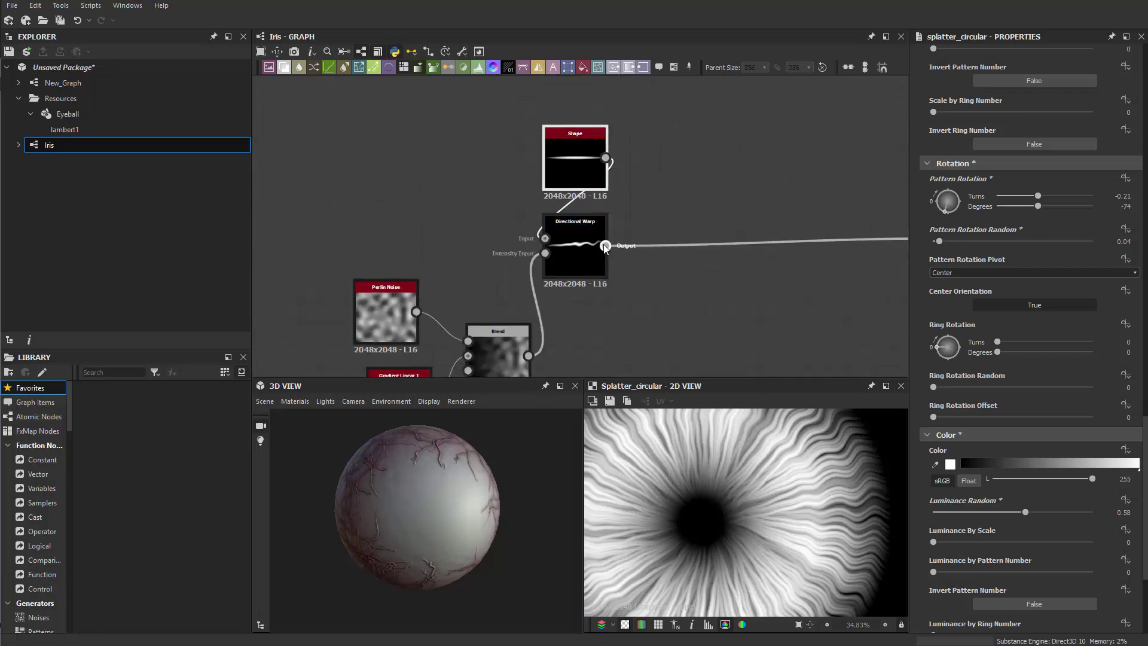
pyautogui.moveTo(649, 254); pyautogui.dragTo(675, 222, button='middle')
pyautogui.click(623, 140)
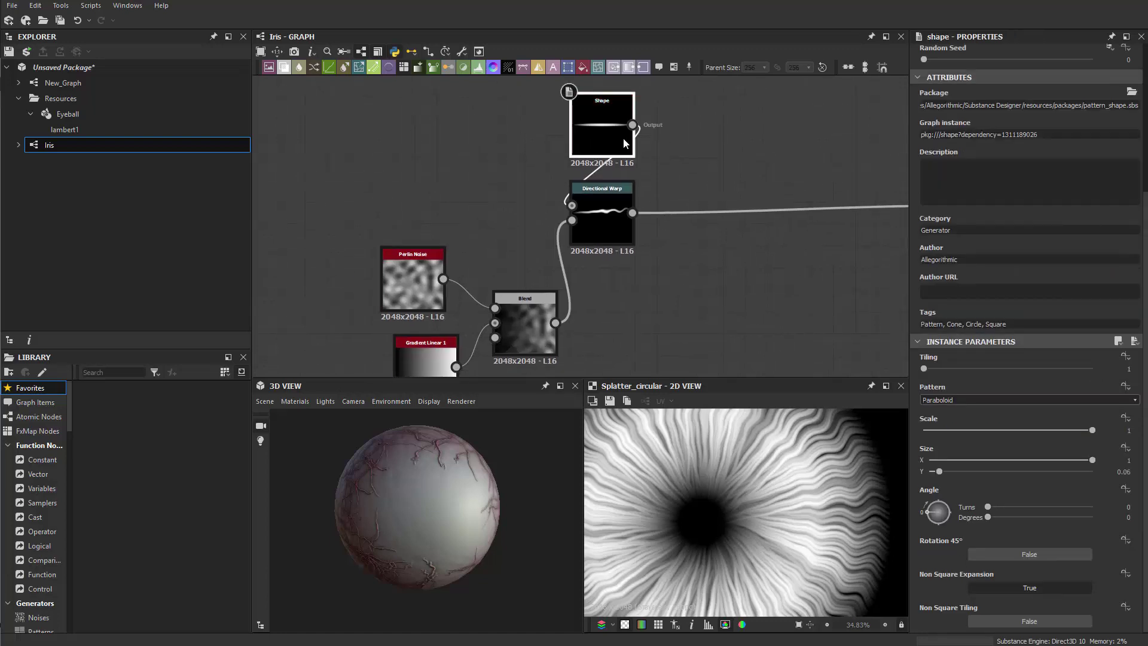
# Step: Duplicate the Shape and Directional Warp nodes and move the Directional Warp copy clear of the original
pyautogui.hotkey('ctrl', 'd')
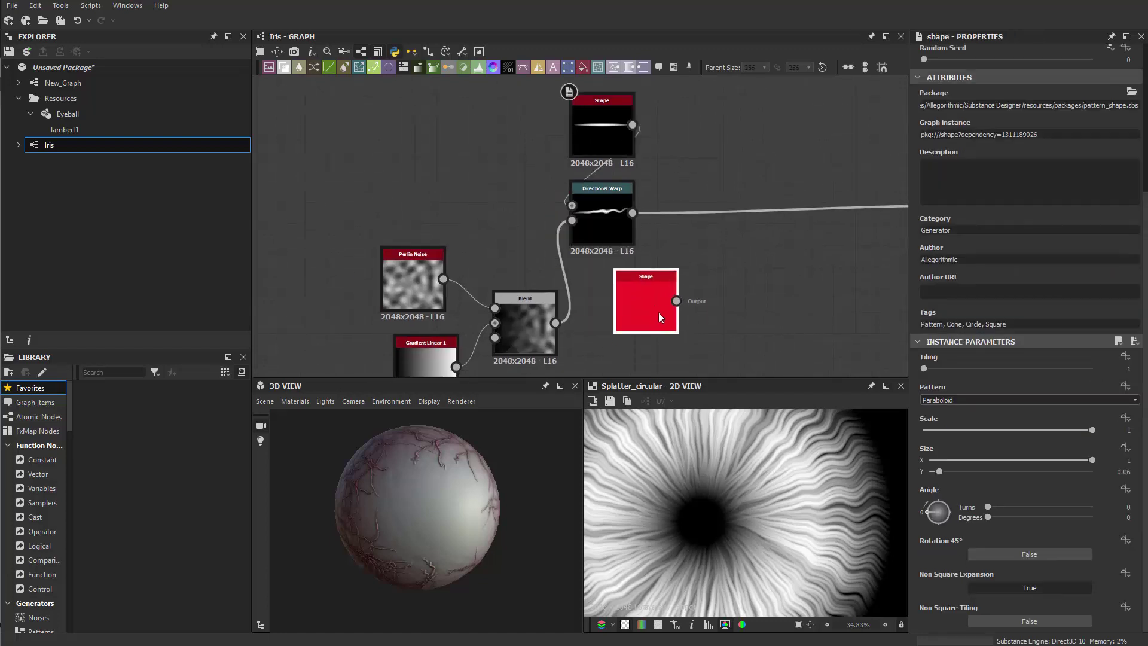
pyautogui.click(624, 318)
pyautogui.click(602, 218)
pyautogui.hotkey('ctrl', 'd')
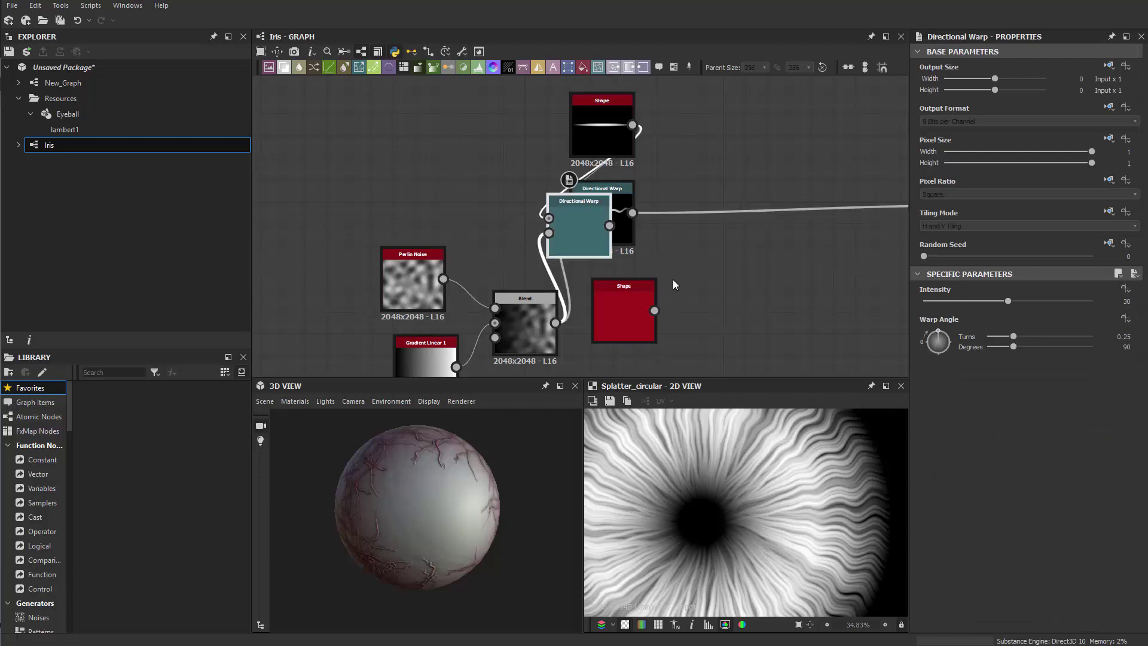
pyautogui.moveTo(594, 239); pyautogui.dragTo(709, 270)
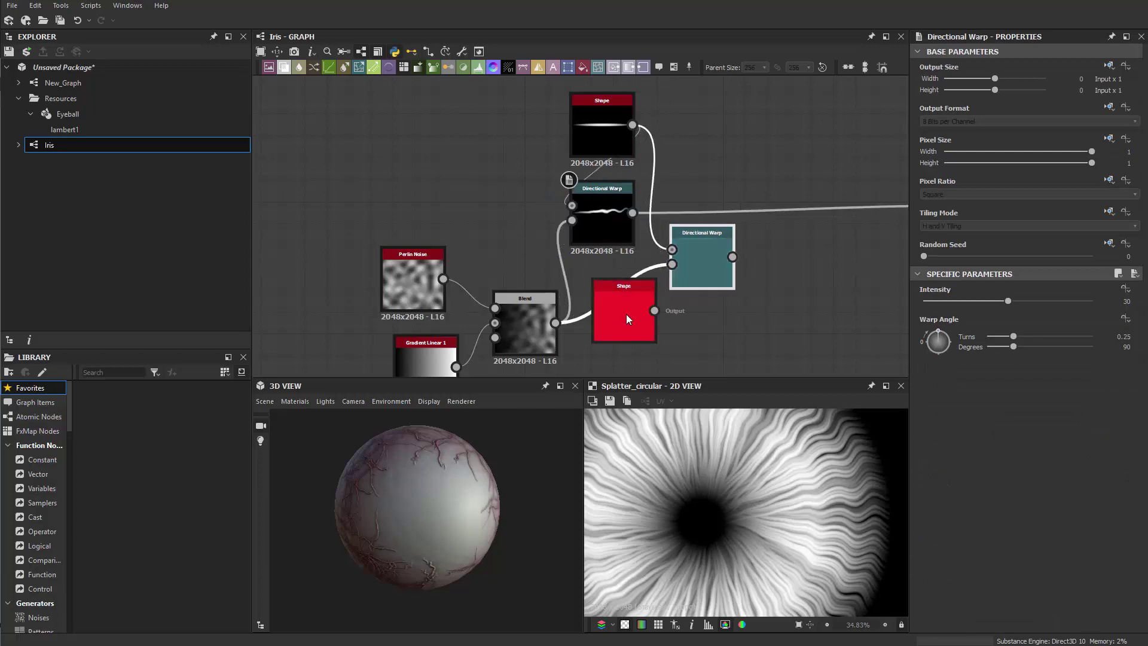
# Step: Delete the duplicate Shape node and place the duplicate Directional Warp beside the Blend node
pyautogui.moveTo(625, 314); pyautogui.dragTo(604, 305)
pyautogui.click(619, 299)
pyautogui.press('Delete')
pyautogui.moveTo(687, 271); pyautogui.dragTo(613, 331)
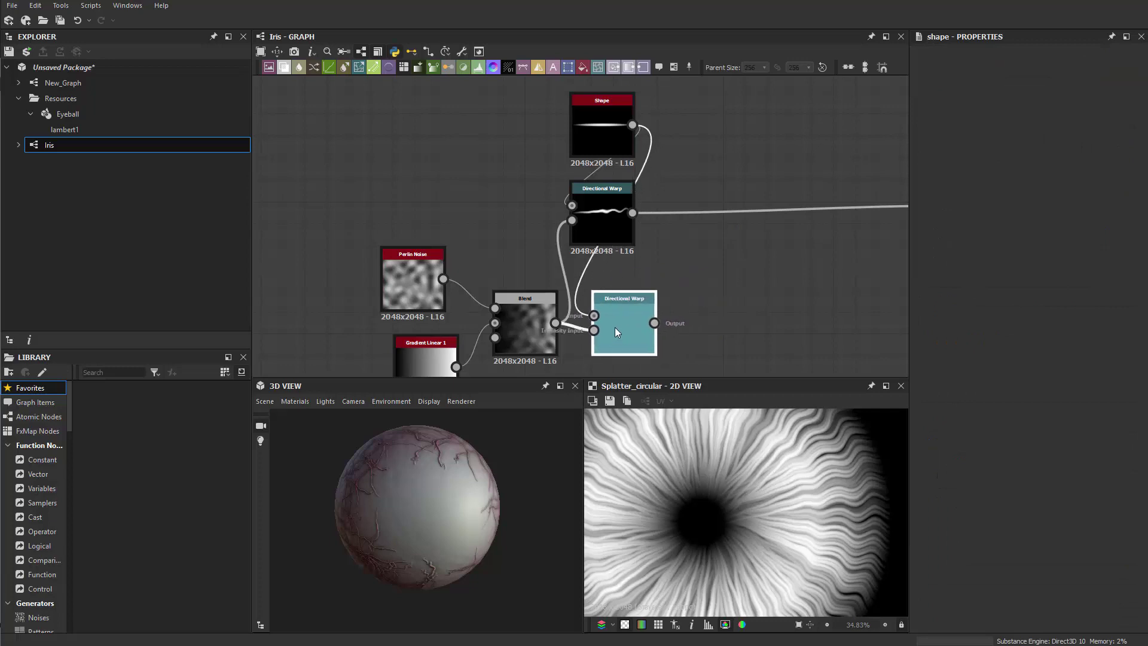
# Step: Set the duplicate Directional Warp's Intensity to 8.69 and align the node directly below the original Directional Warp
pyautogui.doubleClick(614, 327)
pyautogui.moveTo(1003, 301); pyautogui.dragTo(948, 302)
pyautogui.moveTo(715, 280); pyautogui.dragTo(587, 234, button='middle')
pyautogui.moveTo(502, 274); pyautogui.dragTo(481, 273)
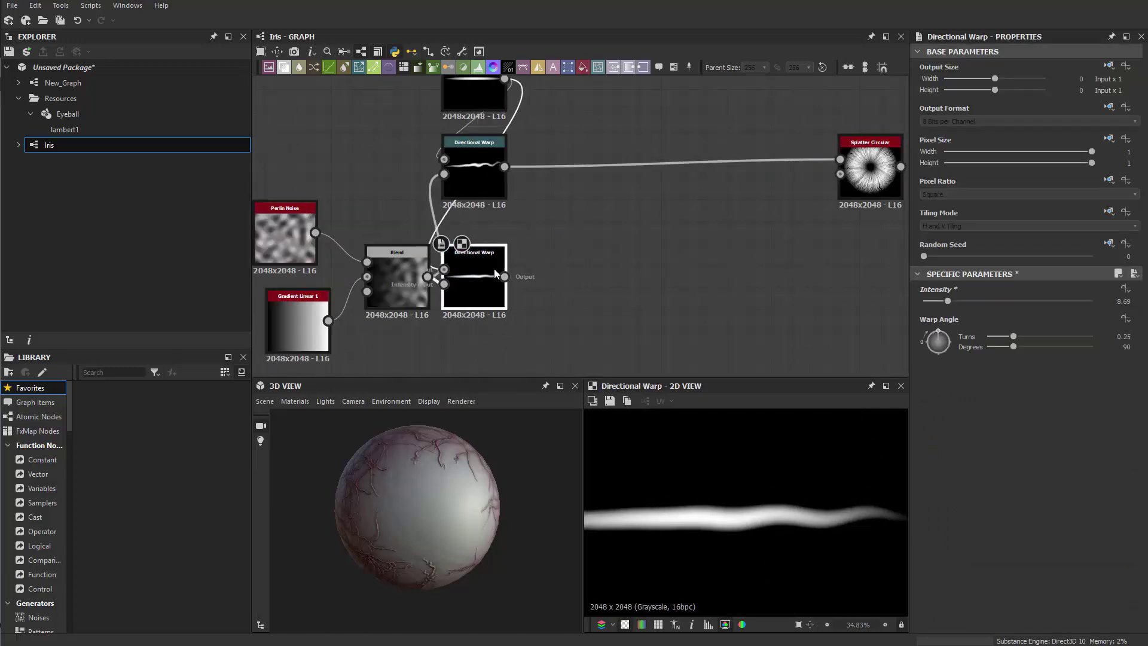
# Step: Move the Perlin Noise, Gradient Linear 1 and Blend nodes together slightly farther away from the two Directional Warps
pyautogui.click(361, 222)
pyautogui.moveTo(361, 222); pyautogui.dragTo(657, 149, button='middle')
pyautogui.moveTo(552, 109); pyautogui.dragTo(664, 229)
pyautogui.moveTo(691, 260); pyautogui.dragTo(518, 335, button='middle')
pyautogui.click(612, 289)
# Step: Set the Splatter Circular's Pattern Input Number to 3
pyautogui.moveTo(885, 254); pyautogui.dragTo(636, 257, button='middle')
pyautogui.scroll(2, 723, 207)
pyautogui.click(729, 202)
pyautogui.doubleClick(729, 202)
pyautogui.scroll(-6, 980, 537)
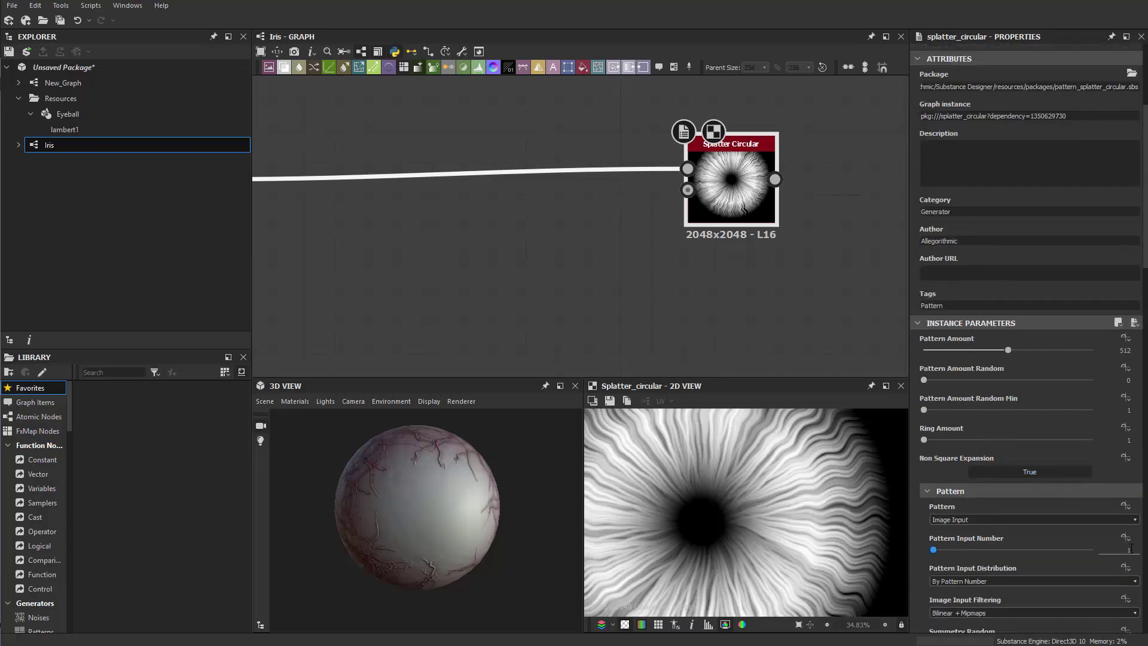
pyautogui.doubleClick(1125, 548)
pyautogui.write('3')
pyautogui.press('Return')
# Step: Connect the Shape, the original Directional Warp and its duplicate to the Splatter Circular's first, second and third pattern inputs, and inspect the result
pyautogui.scroll(-2, 487, 263)
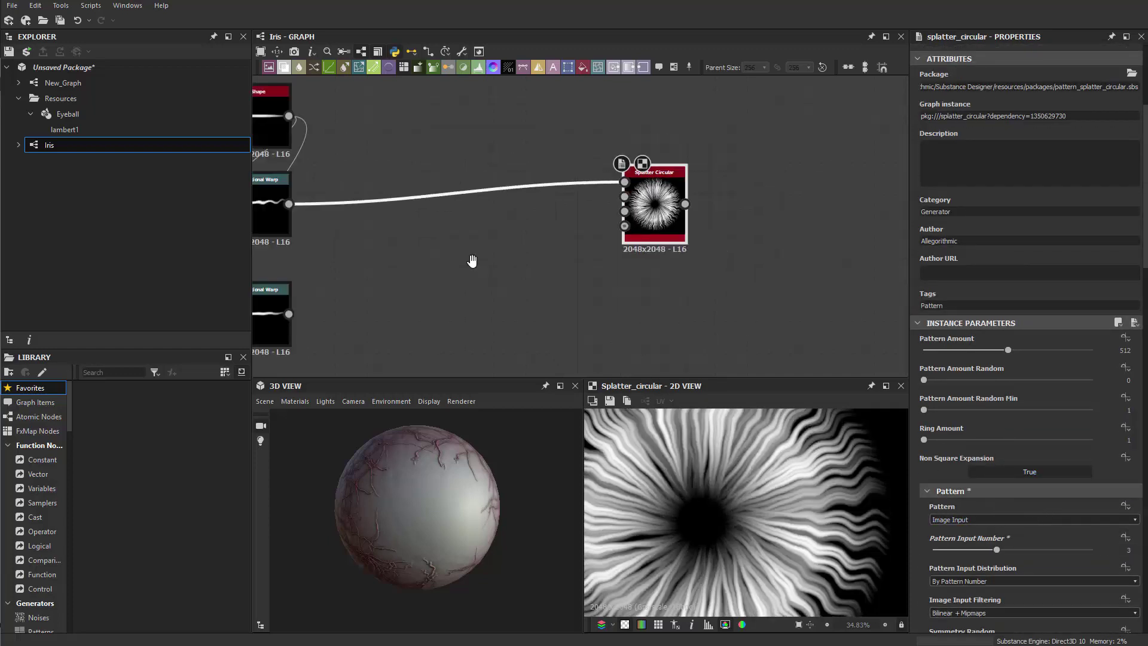
pyautogui.moveTo(486, 263); pyautogui.dragTo(662, 260, button='middle')
pyautogui.moveTo(465, 113); pyautogui.dragTo(464, 200)
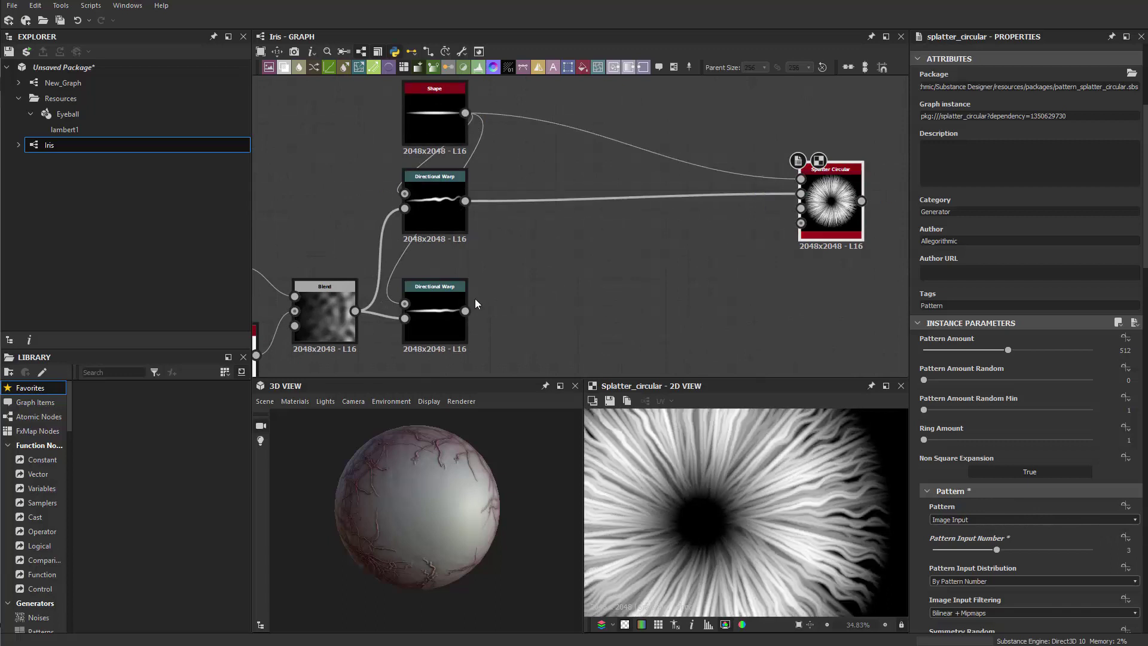
pyautogui.moveTo(465, 311); pyautogui.dragTo(801, 208)
pyautogui.scroll(-3, 765, 489)
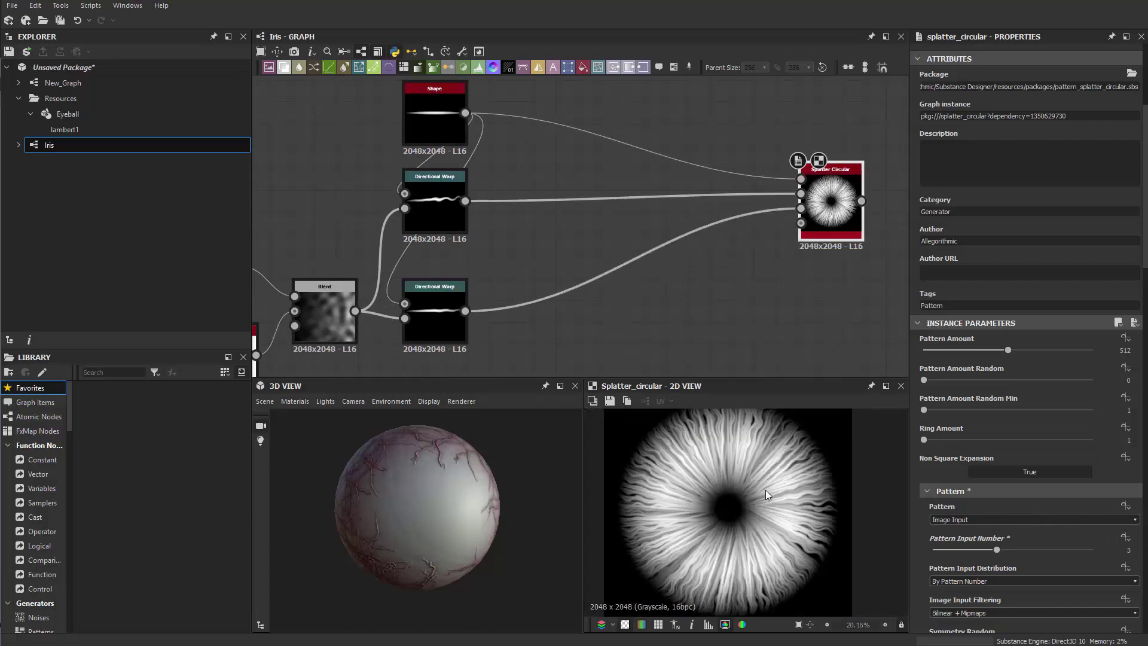
pyautogui.scroll(2, 669, 518)
pyautogui.moveTo(669, 518); pyautogui.dragTo(639, 505, button='middle')
pyautogui.scroll(-1, 750, 498)
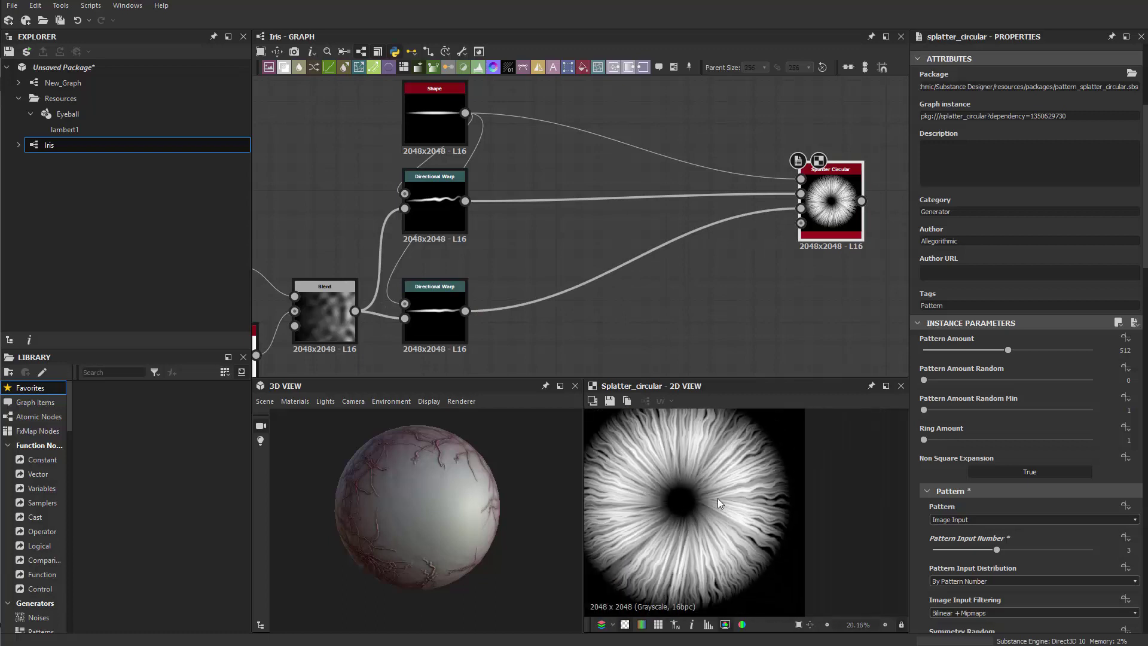
# Step: Move the Perlin Noise, Gradient Linear 1 and Blend group farther away to widen the gap before the Directional Warps
pyautogui.moveTo(615, 265); pyautogui.dragTo(769, 256, button='middle')
pyautogui.scroll(1, 769, 257)
pyautogui.moveTo(550, 269); pyautogui.dragTo(807, 181, button='middle')
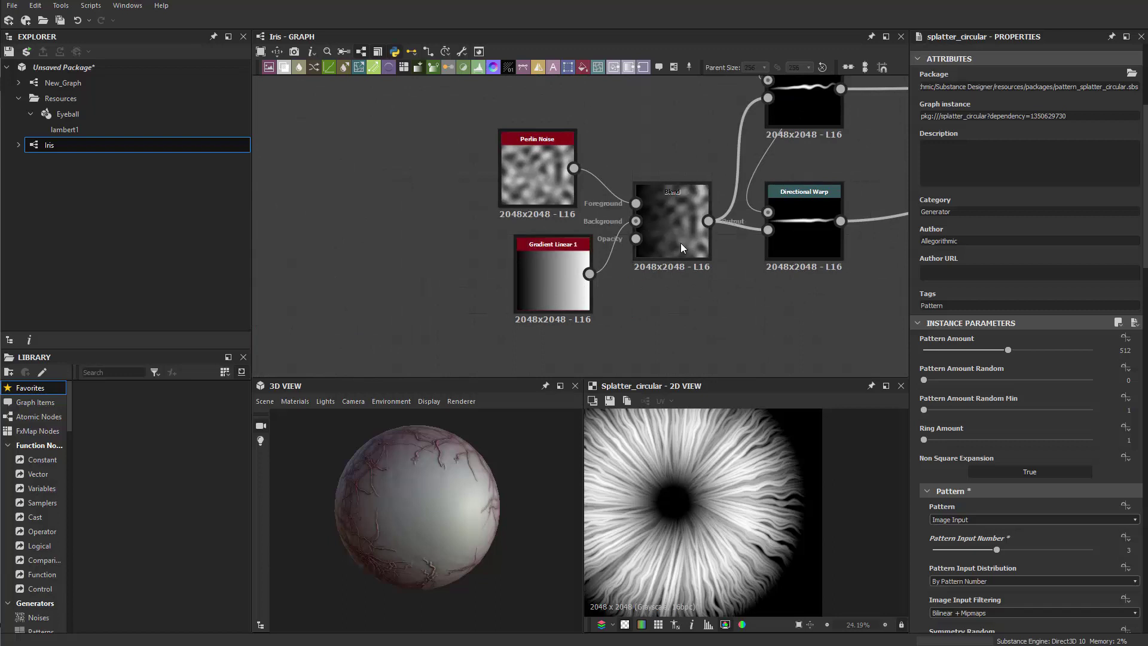
pyautogui.moveTo(814, 148); pyautogui.dragTo(819, 171, button='middle')
pyautogui.moveTo(411, 157); pyautogui.dragTo(569, 251)
pyautogui.scroll(2, 781, 149)
pyautogui.scroll(-2, 759, 118)
pyautogui.scroll(1, 679, 194)
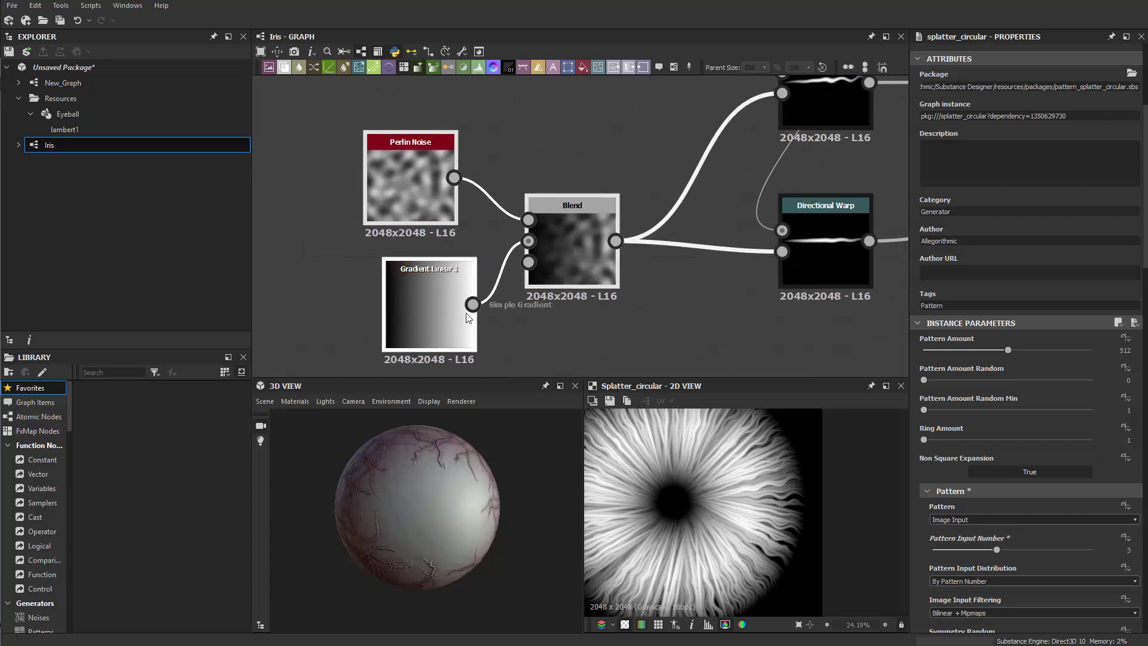
# Step: Swap the Blend's inputs so Gradient Linear 1 is the foreground and Perlin Noise the background, and place the gradient above the noise
pyautogui.click(567, 262)
pyautogui.moveTo(492, 163); pyautogui.dragTo(500, 270)
pyautogui.press('x')
pyautogui.moveTo(414, 200); pyautogui.dragTo(416, 280)
pyautogui.moveTo(428, 290); pyautogui.dragTo(413, 132)
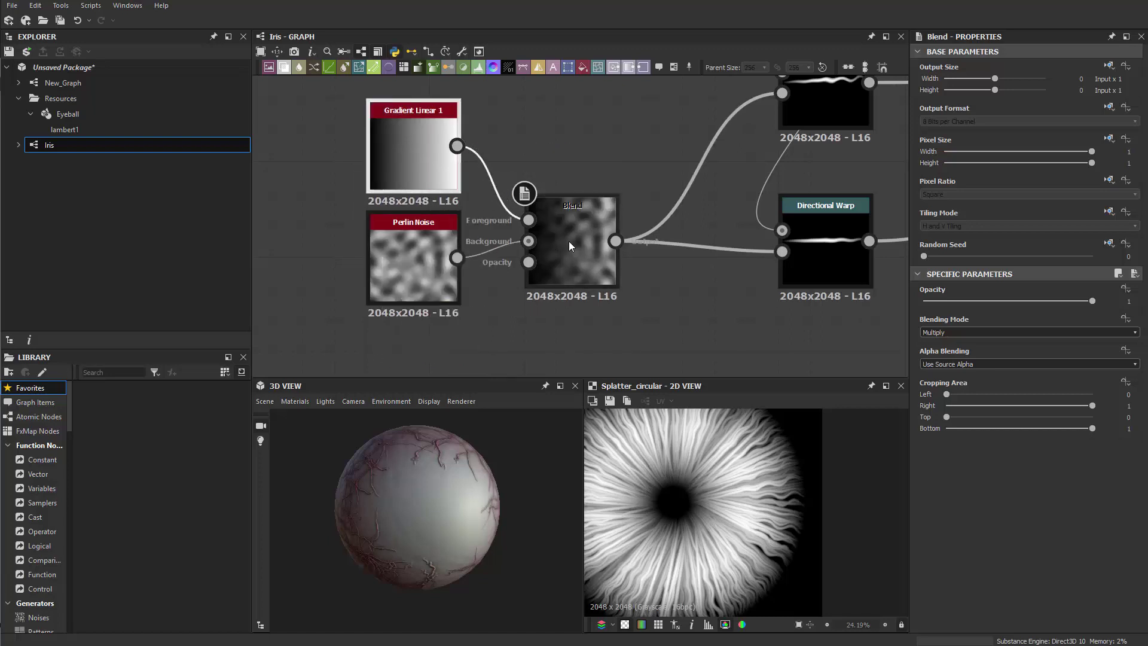
# Step: Set the Blend node's Opacity to 0.52 and check its effect on the whole iris pattern in the 2D view
pyautogui.click(569, 242)
pyautogui.moveTo(1061, 301); pyautogui.dragTo(1010, 297)
pyautogui.scroll(6, 736, 505)
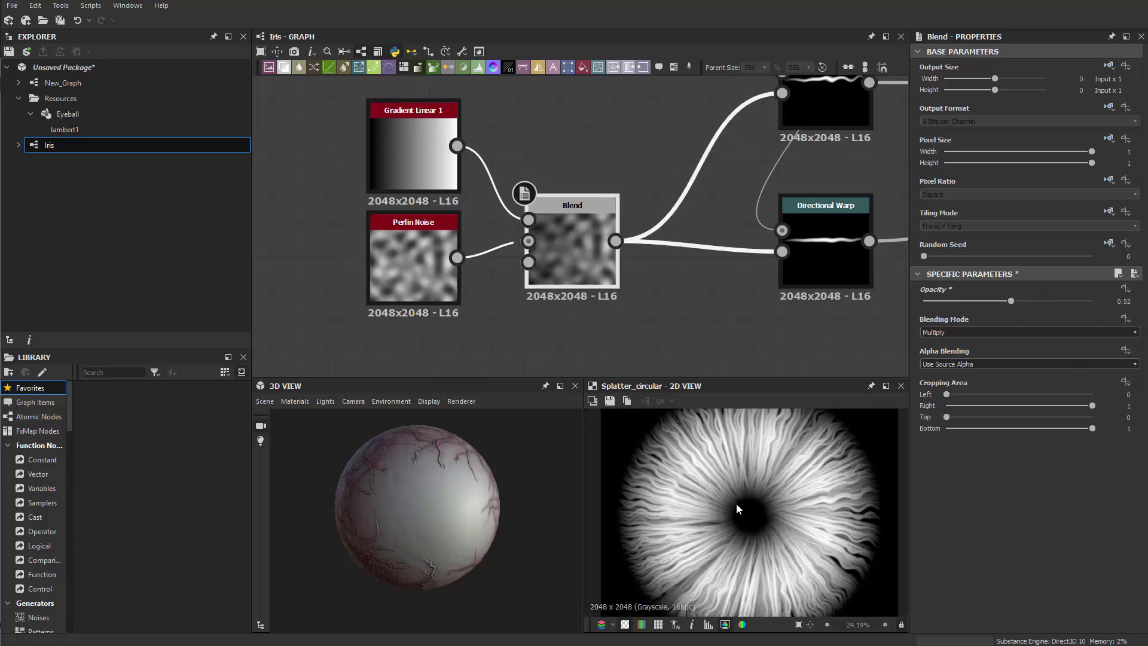
pyautogui.scroll(-8, 672, 477)
pyautogui.press('f')
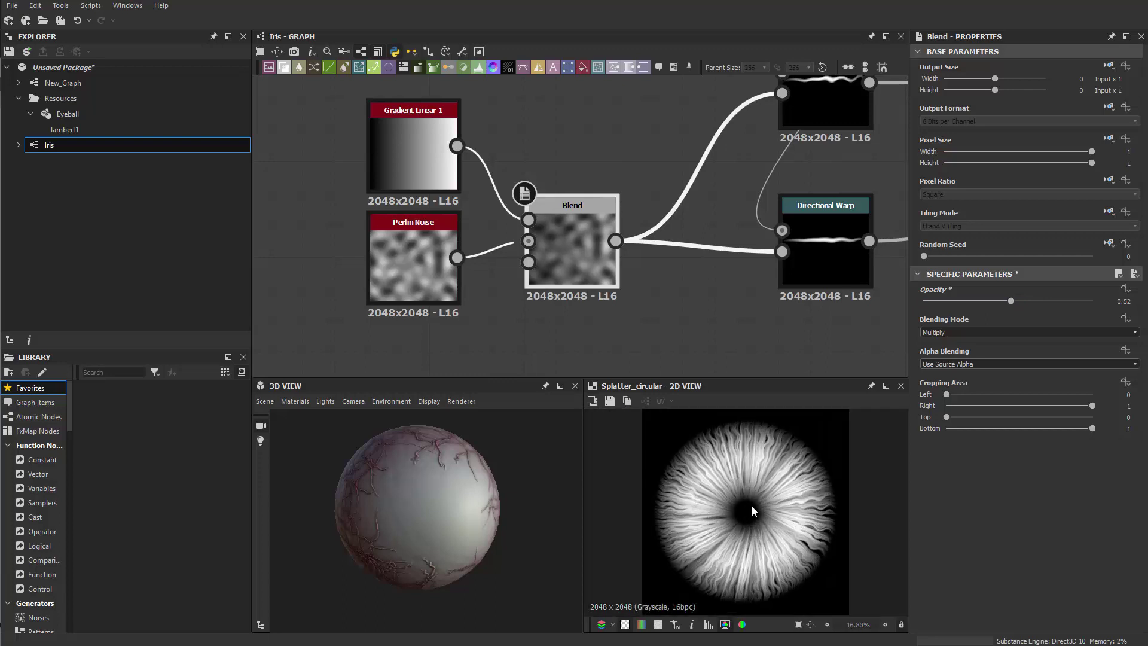
# Step: Set the Splatter Circular's Radius to 0.3
pyautogui.moveTo(851, 299); pyautogui.dragTo(468, 270, button='middle')
pyautogui.scroll(-2, 741, 246)
pyautogui.moveTo(741, 246); pyautogui.dragTo(333, 339, button='middle')
pyautogui.scroll(4, 574, 242)
pyautogui.moveTo(644, 232); pyautogui.dragTo(723, 271, button='middle')
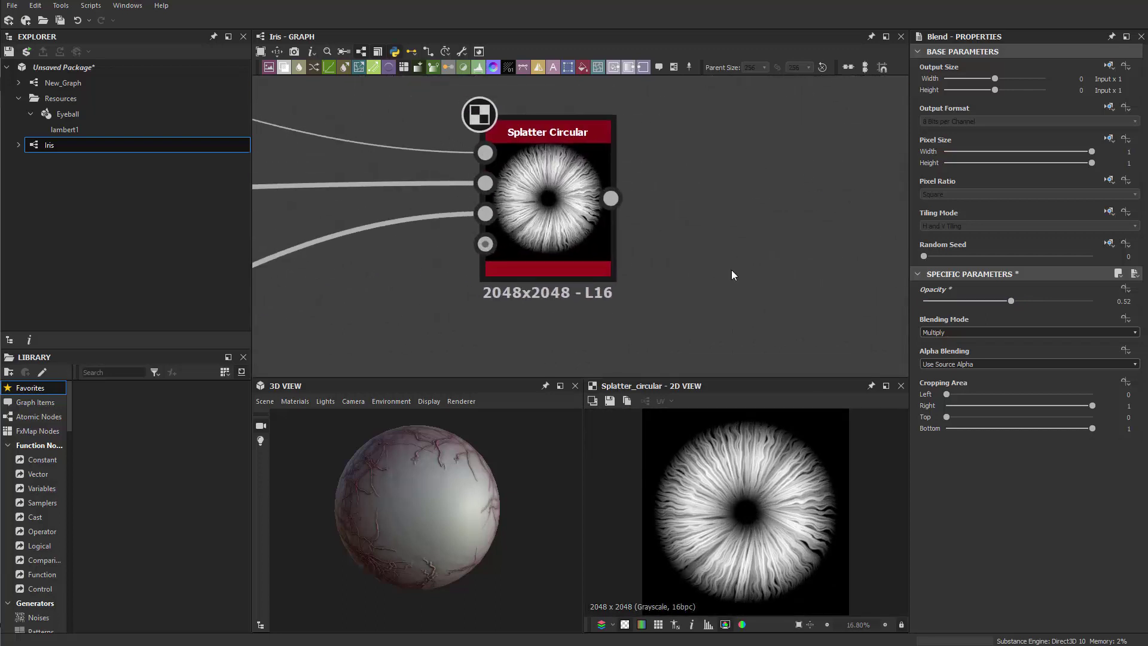
pyautogui.scroll(3, 689, 262)
pyautogui.scroll(-2, 573, 231)
pyautogui.moveTo(518, 221); pyautogui.dragTo(519, 239)
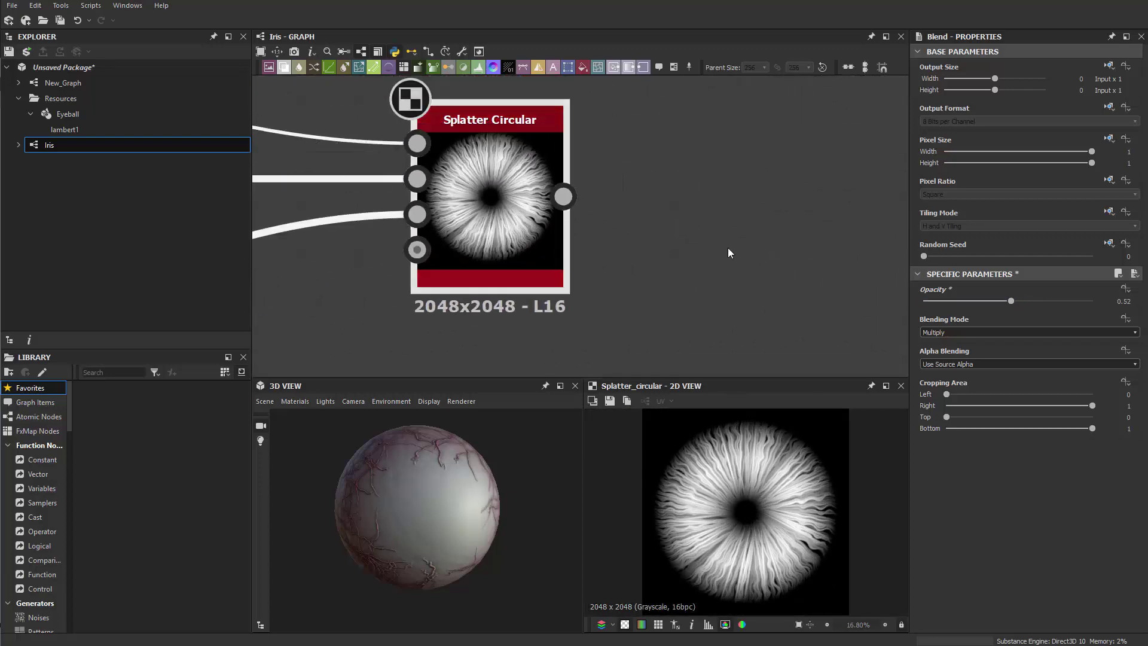
pyautogui.moveTo(727, 247); pyautogui.dragTo(834, 227, button='middle')
pyautogui.click(654, 243)
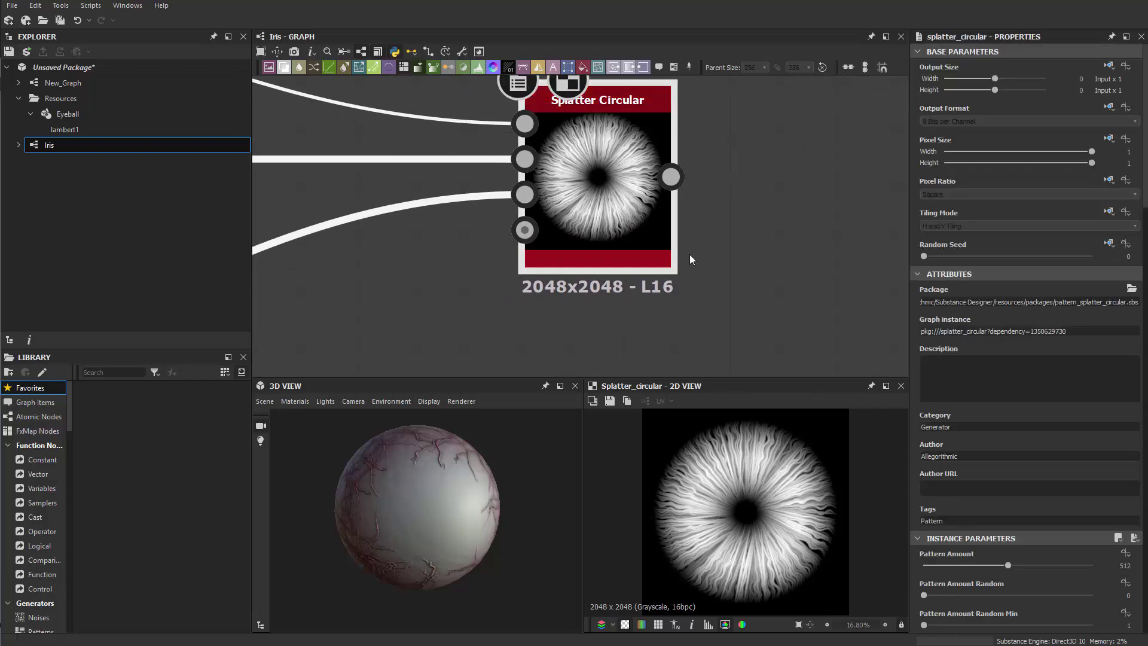
pyautogui.scroll(-3, 955, 449)
pyautogui.scroll(-5, 966, 486)
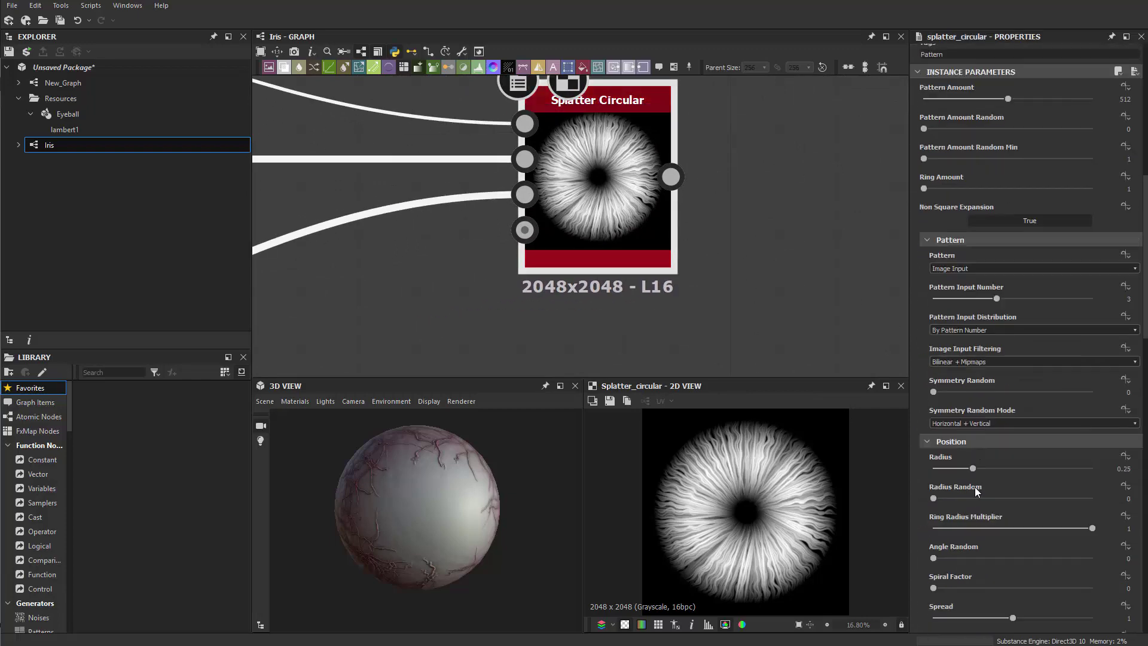
pyautogui.moveTo(973, 465); pyautogui.dragTo(981, 461)
pyautogui.scroll(3, 769, 496)
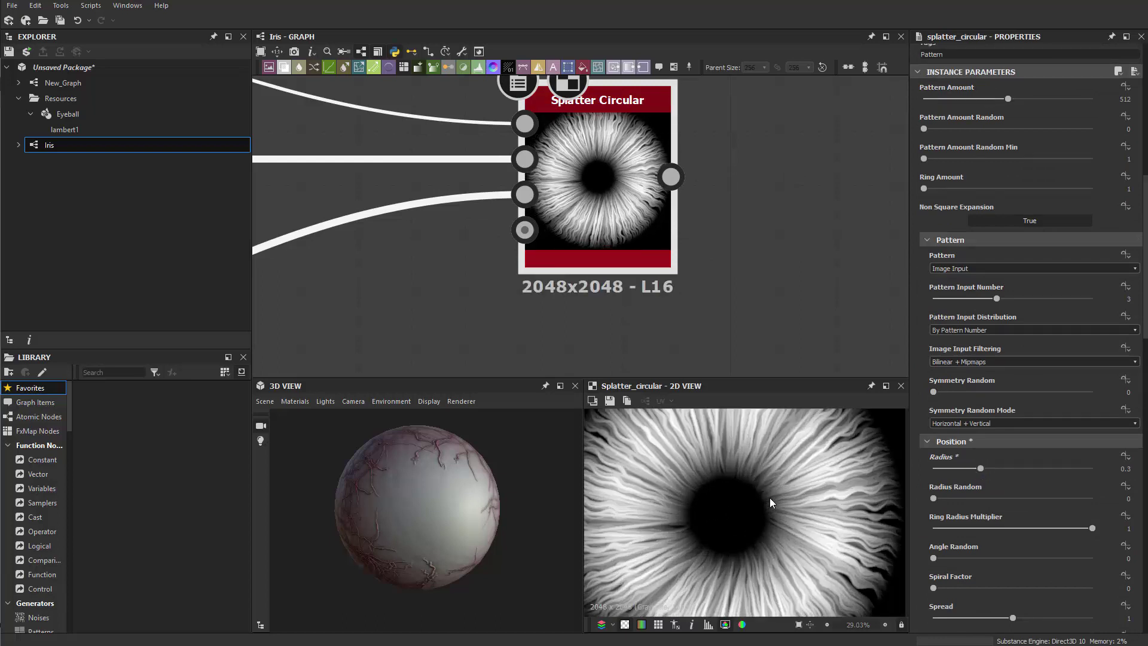
# Step: Set the Splatter Circular's Scale Random to 0.26 and Scale to 4.25, and inspect the fibers up close
pyautogui.scroll(-5, 1027, 518)
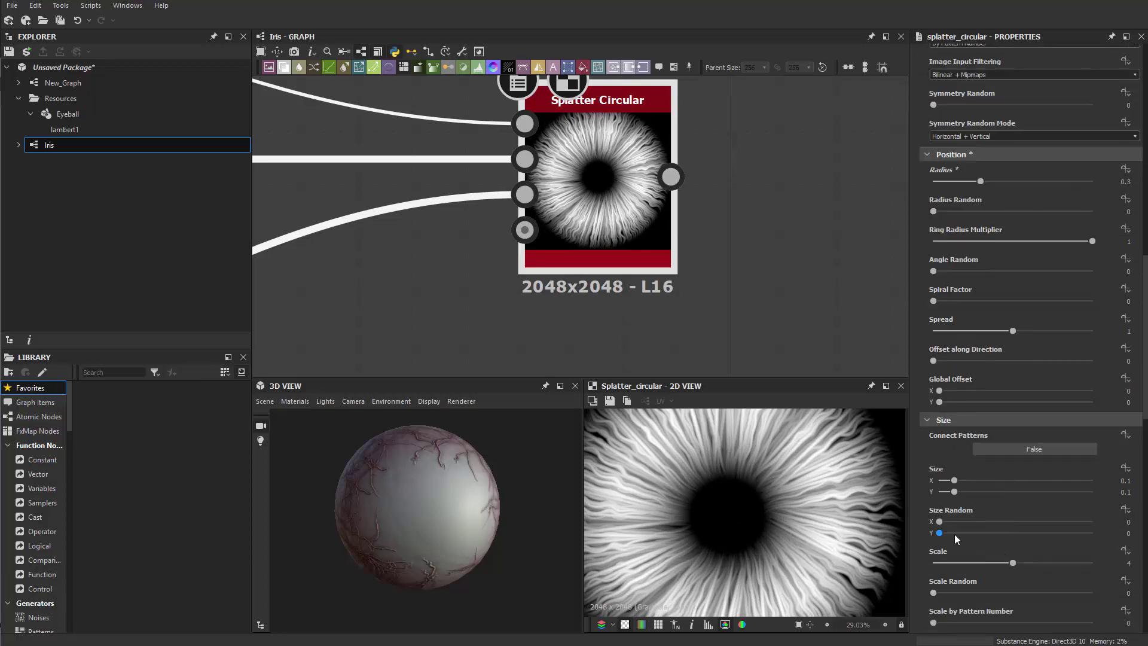
pyautogui.moveTo(942, 592); pyautogui.dragTo(1017, 561)
pyautogui.scroll(2, 853, 522)
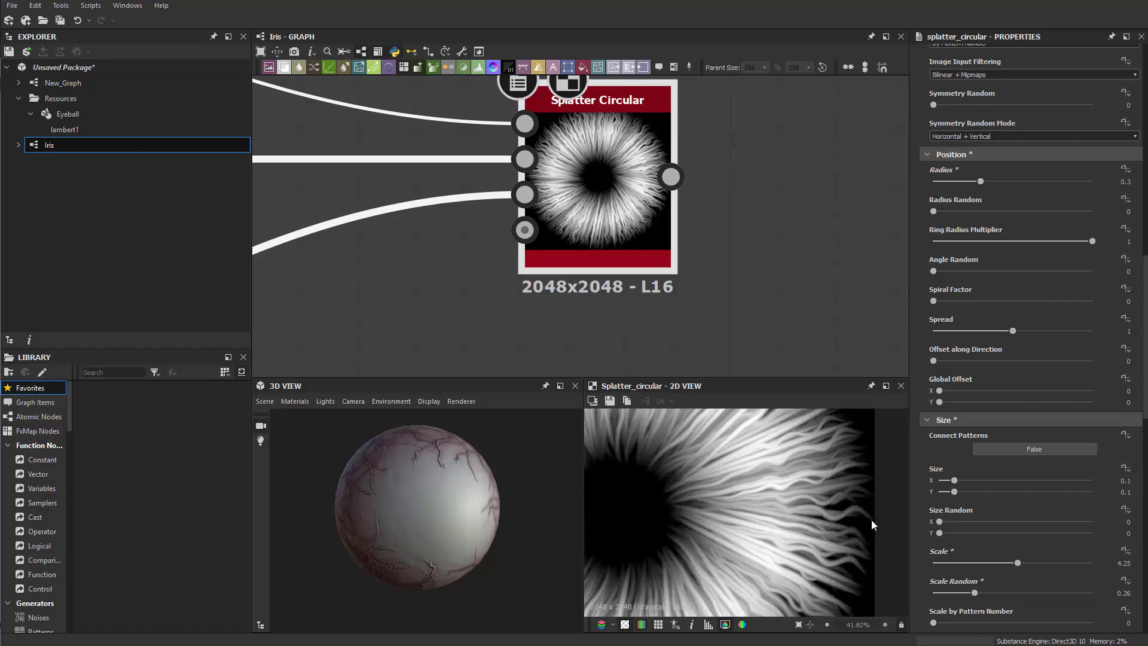
pyautogui.scroll(-5, 825, 525)
pyautogui.scroll(4, 834, 488)
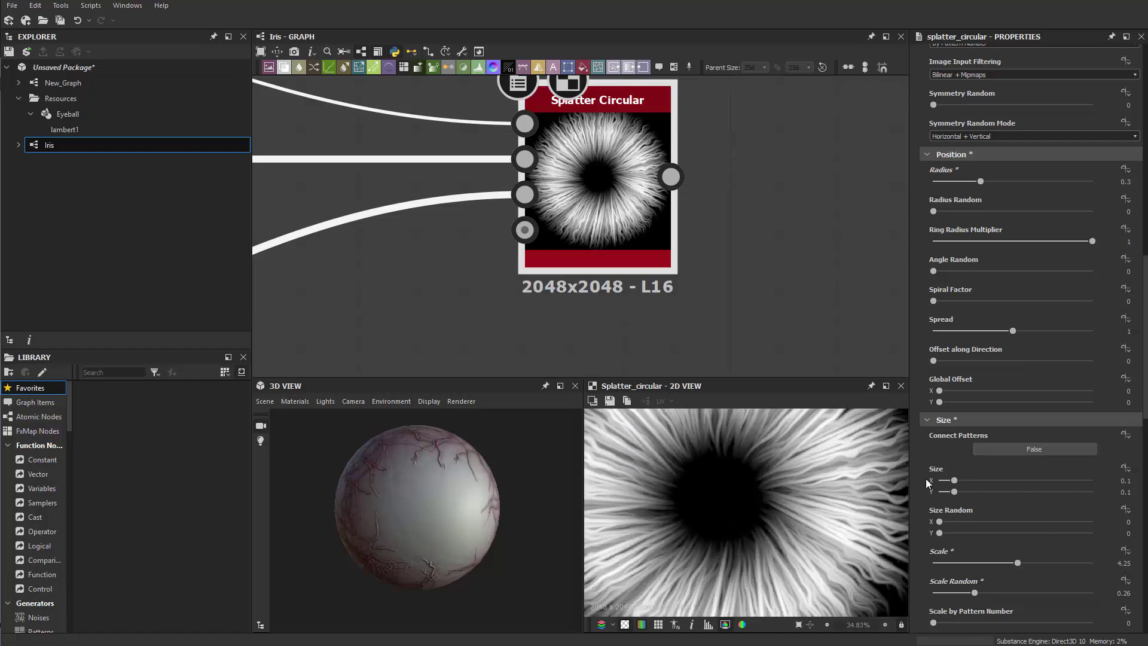
# Step: Set the Splatter Circular's Pattern Rotation to -0.22 turns and fit the result in the 2D view
pyautogui.scroll(-6, 992, 483)
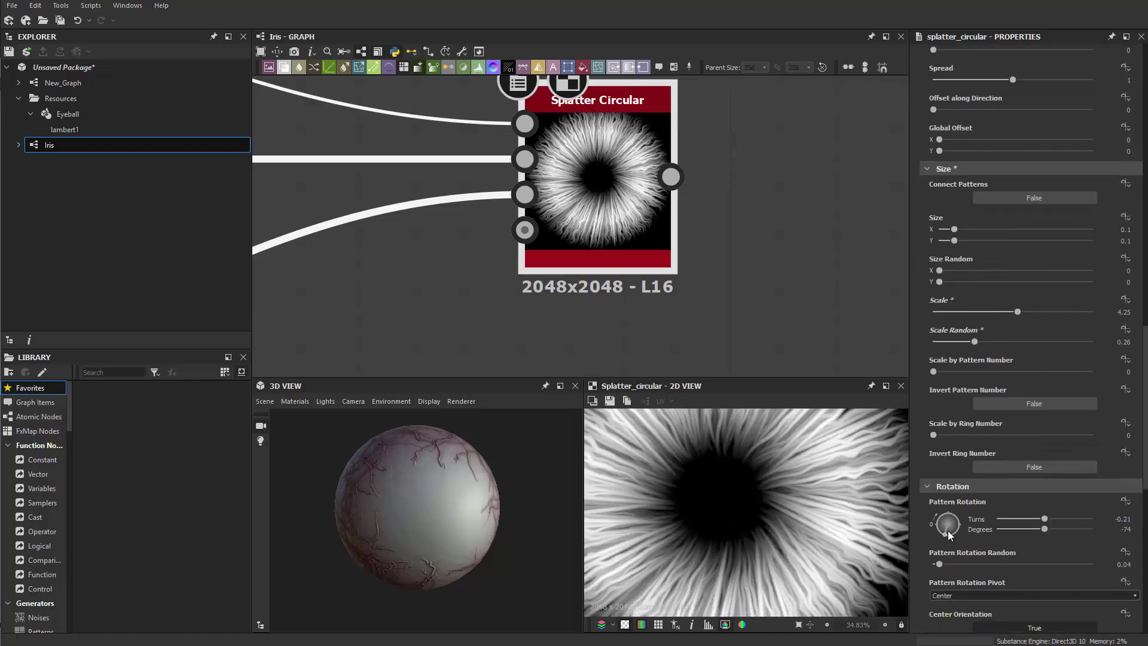
pyautogui.moveTo(945, 540); pyautogui.dragTo(947, 540)
pyautogui.press('f')
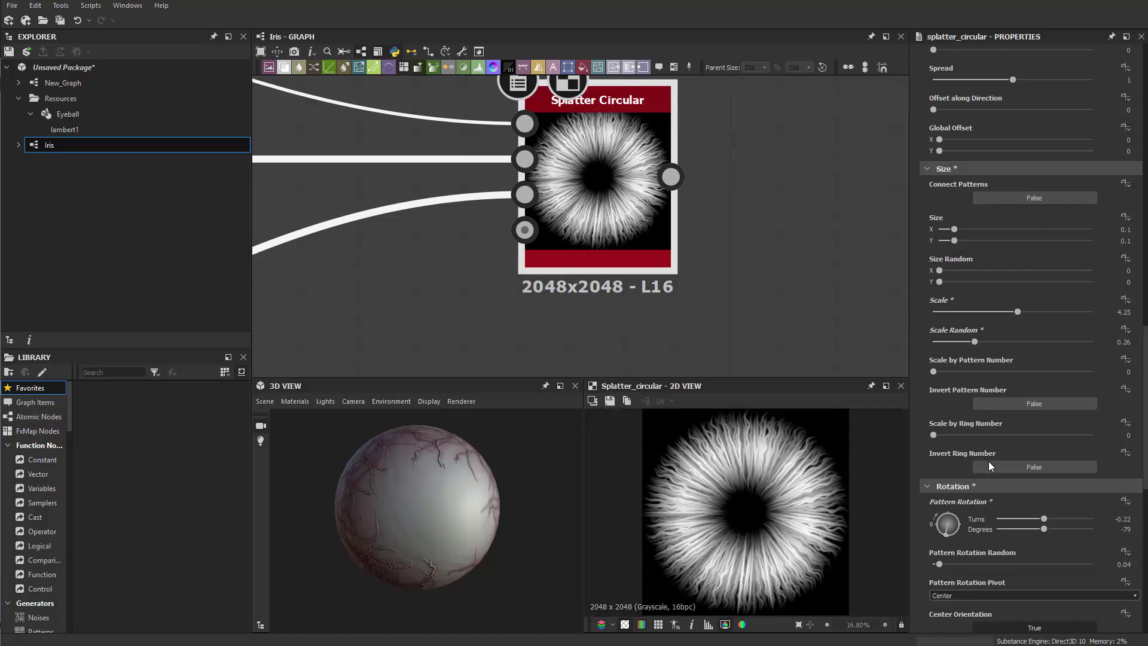
# Step: Set the Splatter Circular's Size X to 0.09 and its Radius to 0.33
pyautogui.scroll(3, 997, 388)
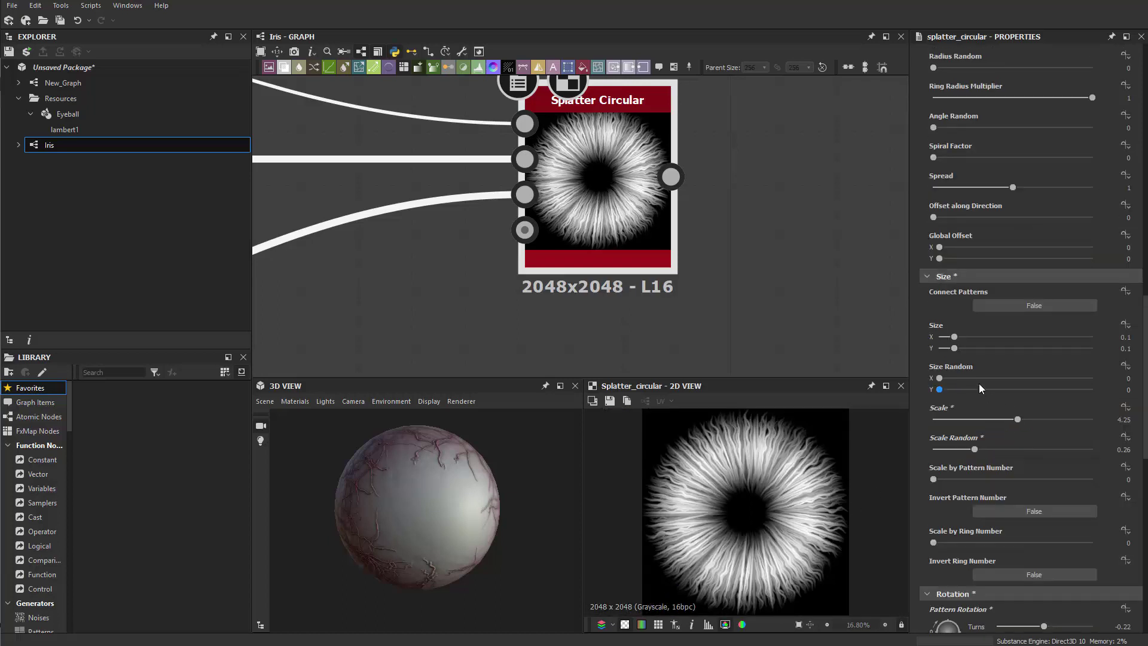
pyautogui.moveTo(953, 338); pyautogui.dragTo(951, 338)
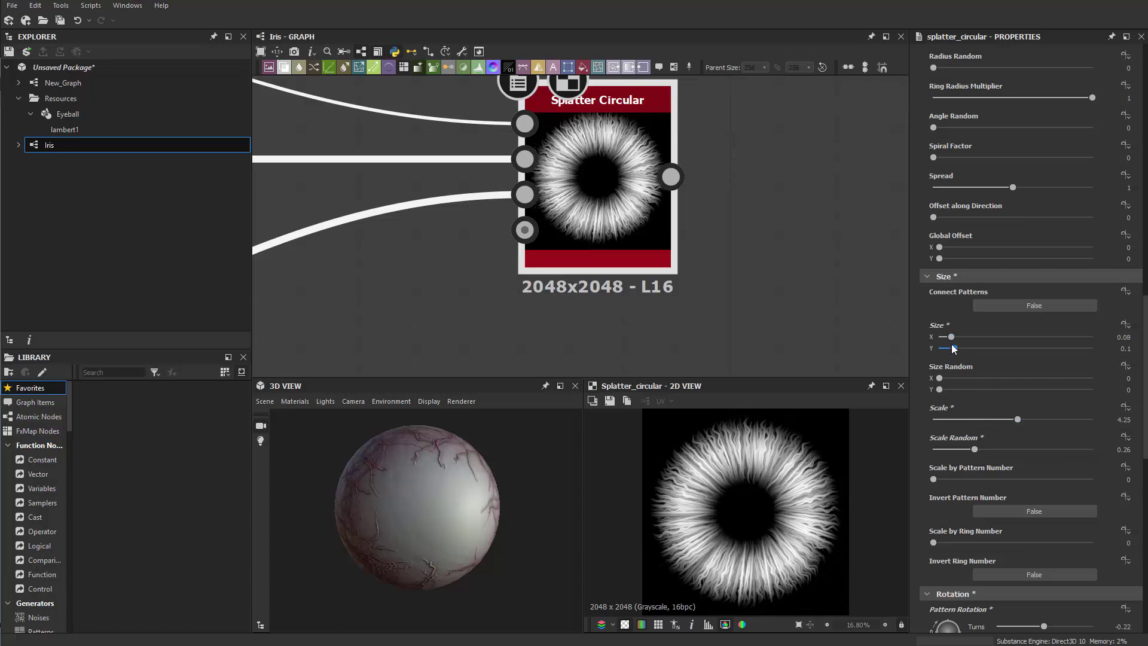
pyautogui.moveTo(952, 336); pyautogui.dragTo(953, 336)
pyautogui.scroll(2, 973, 344)
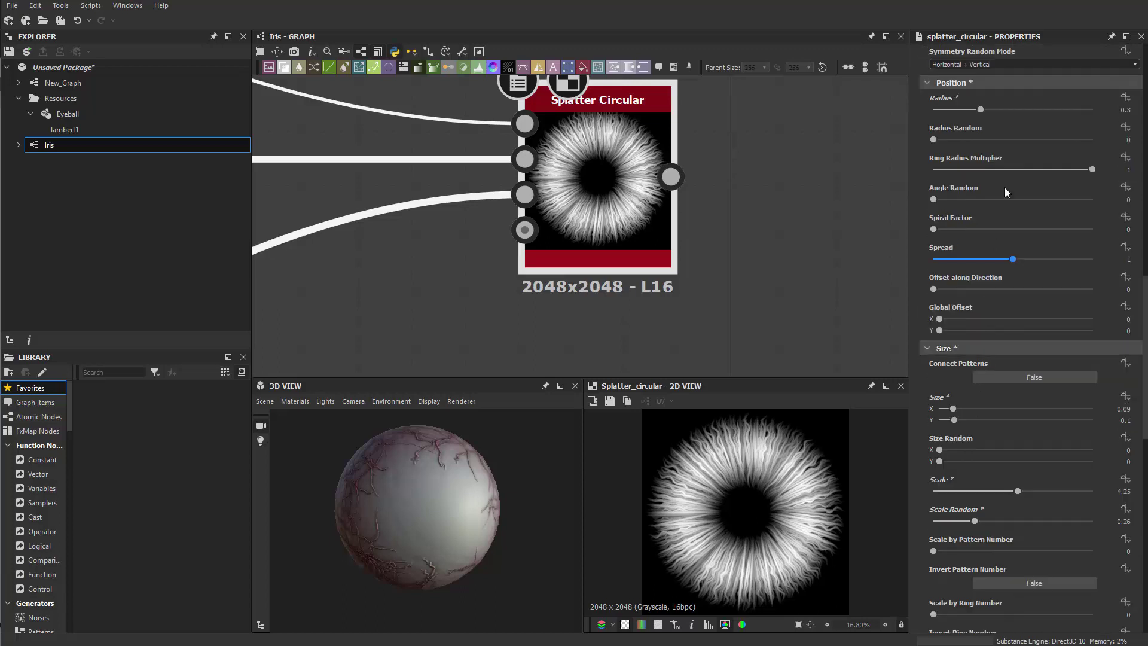
pyautogui.moveTo(980, 110); pyautogui.dragTo(985, 110)
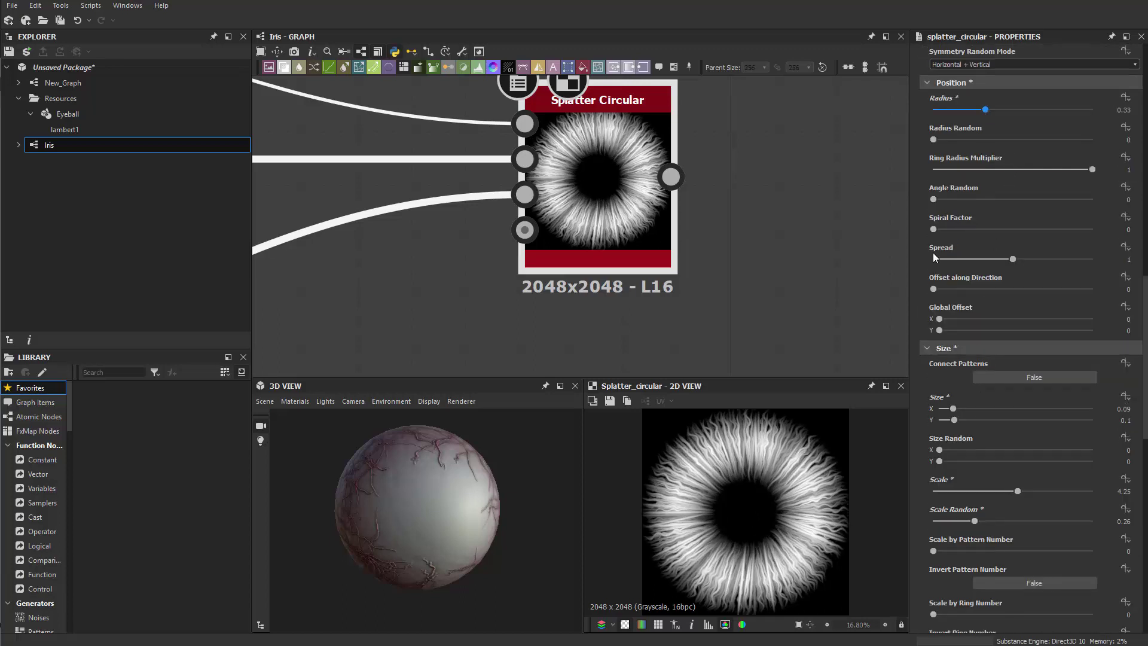
pyautogui.scroll(1, 747, 516)
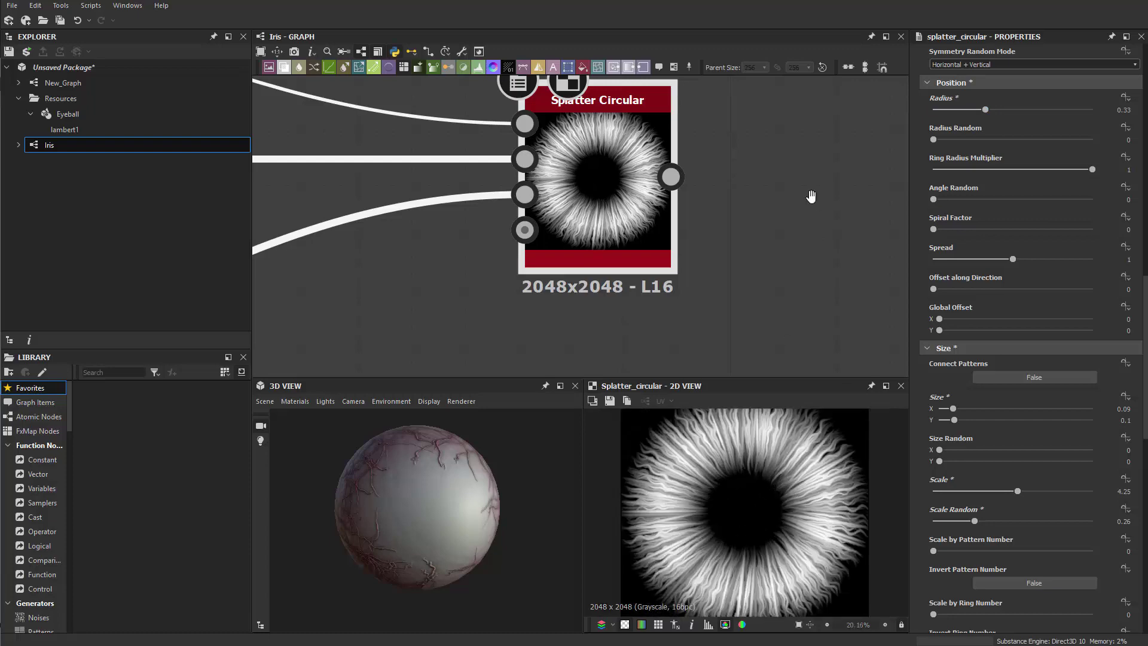
pyautogui.press('f')
pyautogui.scroll(1, 783, 249)
pyautogui.moveTo(733, 278); pyautogui.dragTo(704, 287, button='middle')
pyautogui.press('space')
pyautogui.write('sh')
pyautogui.click(687, 247)
# Step: Add a Warp node and connect the Splatter Circular's output to its Input
pyautogui.press('space')
pyautogui.write('warp')
pyautogui.press('Return')
pyautogui.moveTo(575, 251); pyautogui.dragTo(718, 272)
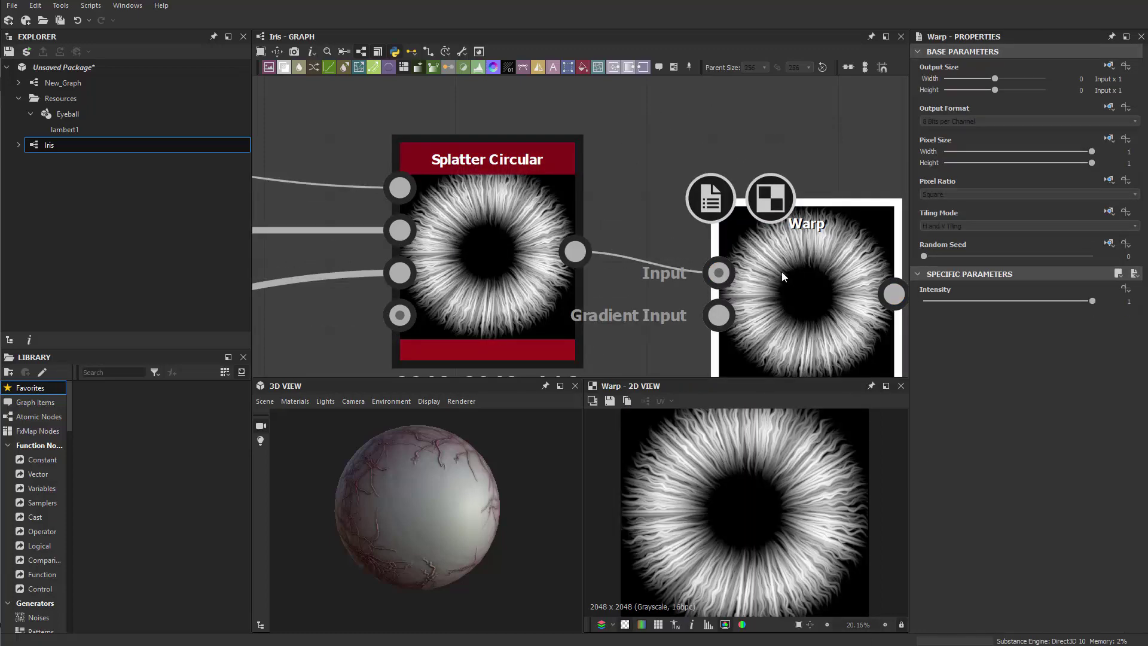
# Step: Add a Perlin Noise node below the Splatter Circular and set its Scale to 7
pyautogui.scroll(-3, 782, 271)
pyautogui.moveTo(775, 300); pyautogui.dragTo(783, 180, button='middle')
pyautogui.scroll(1, 661, 233)
pyautogui.moveTo(662, 275); pyautogui.dragTo(618, 326, button='middle')
pyautogui.scroll(-1, 618, 325)
pyautogui.press('space')
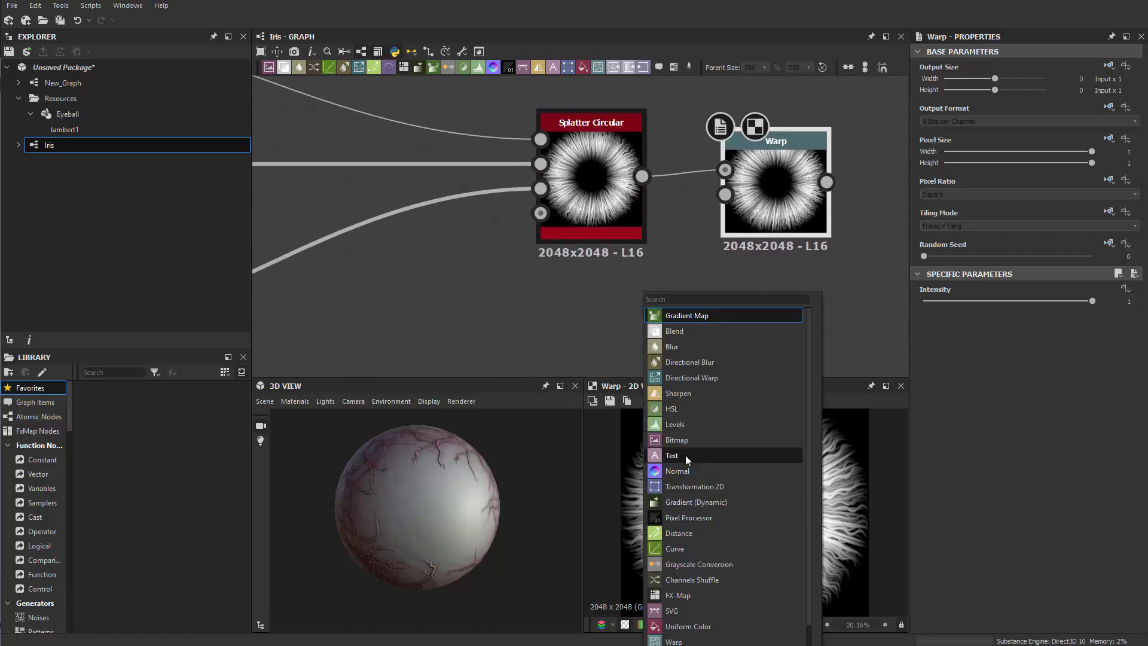
pyautogui.write('p')
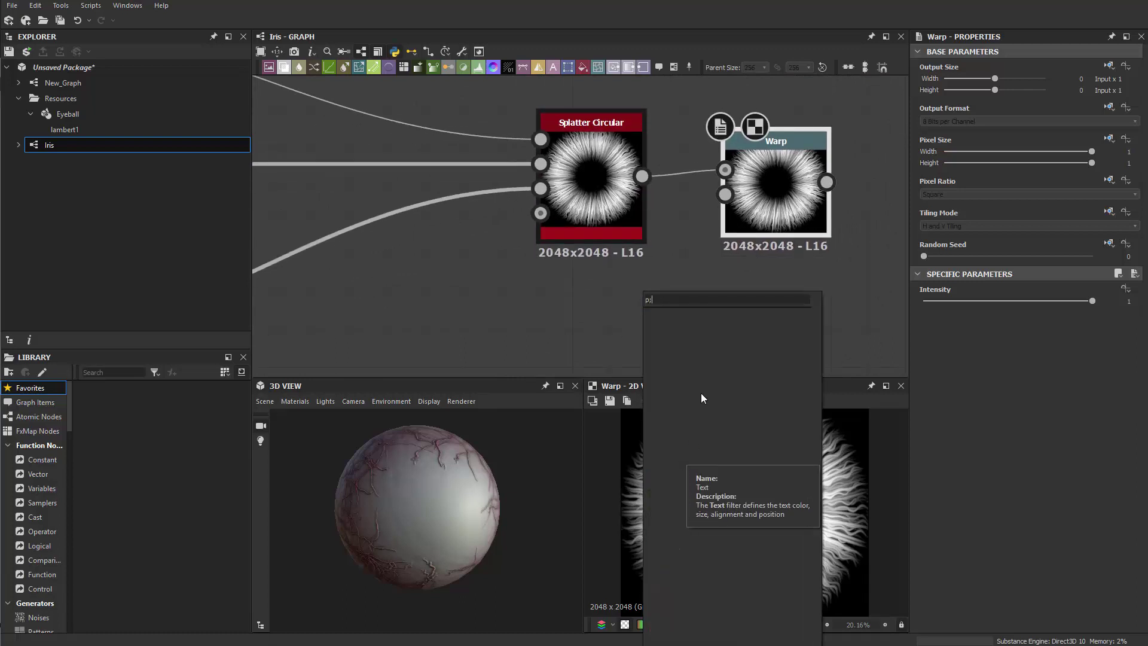
pyautogui.write('erlin')
pyautogui.press('Return')
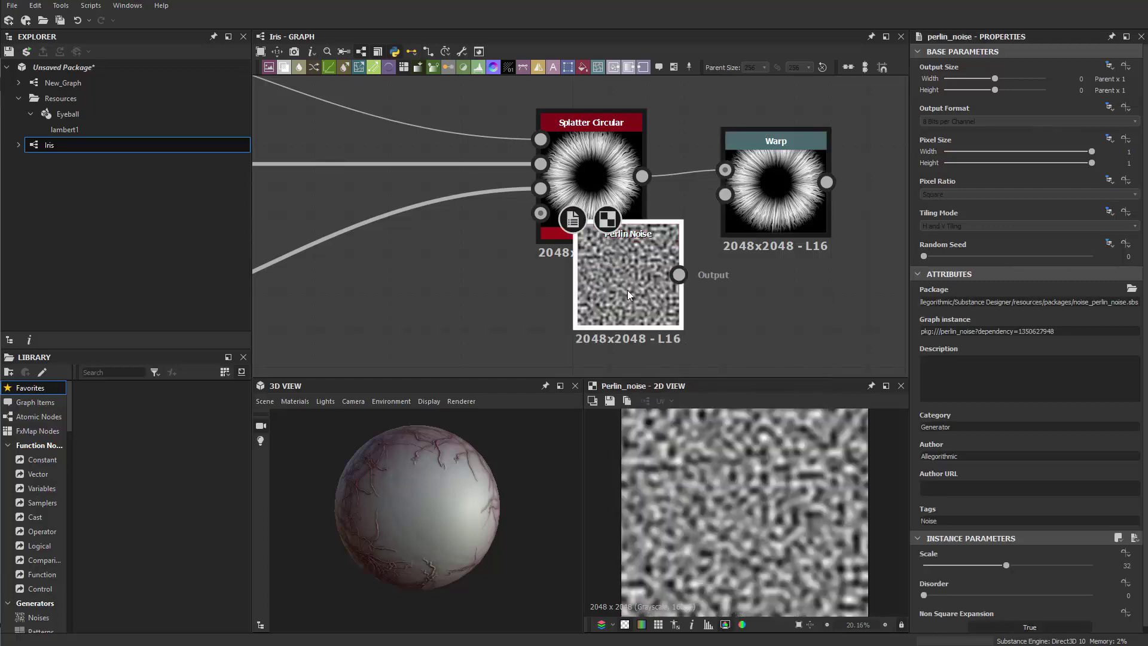
pyautogui.moveTo(627, 290); pyautogui.dragTo(589, 327)
pyautogui.moveTo(945, 565); pyautogui.dragTo(938, 564)
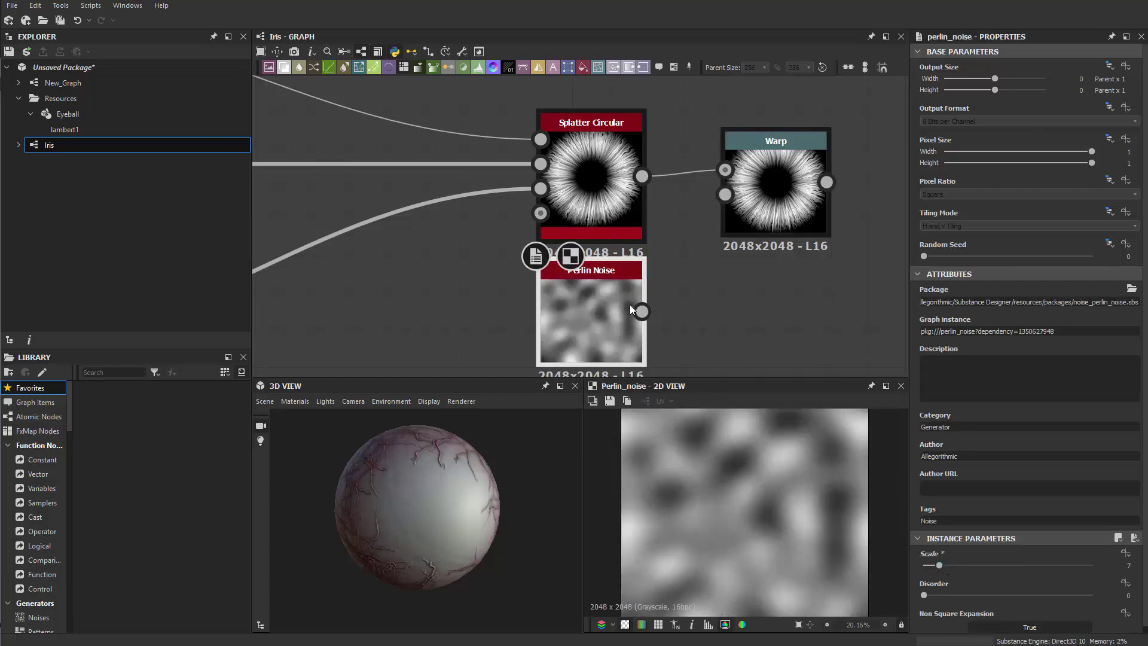
# Step: Connect the Perlin Noise output to the Warp's second input and set the Warp Intensity to 0.64
pyautogui.moveTo(639, 312); pyautogui.dragTo(812, 239)
pyautogui.click(762, 185)
pyautogui.click(1128, 300)
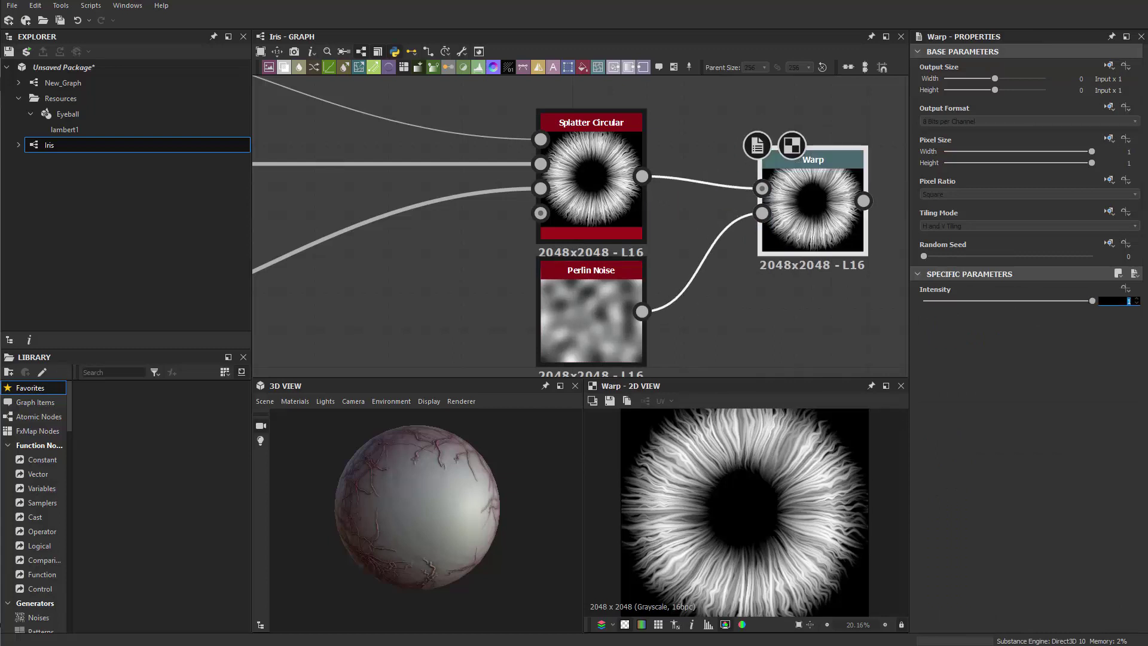
pyautogui.write('10')
pyautogui.press('Return')
pyautogui.moveTo(1008, 300); pyautogui.dragTo(930, 300)
pyautogui.scroll(2, 716, 509)
pyautogui.scroll(-3, 789, 523)
pyautogui.moveTo(747, 319); pyautogui.dragTo(729, 319, button='middle')
# Step: Adjust the Splatter Circular, settling on a Radius of 0.34 and a Size X of 0.09
pyautogui.click(578, 182)
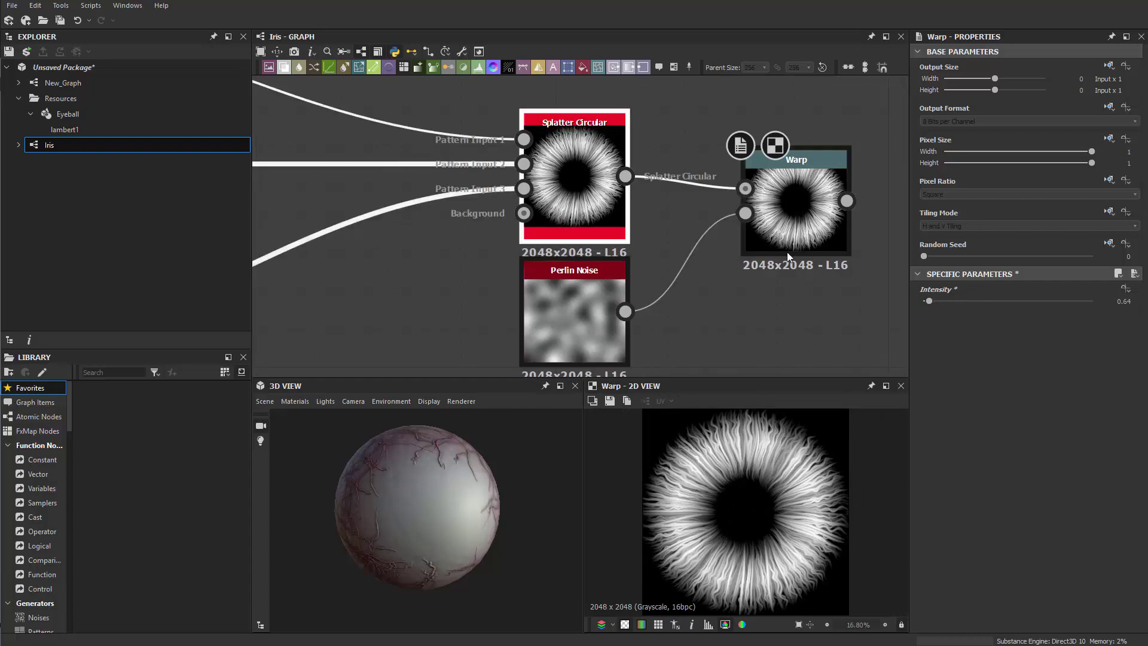
pyautogui.scroll(-5, 966, 531)
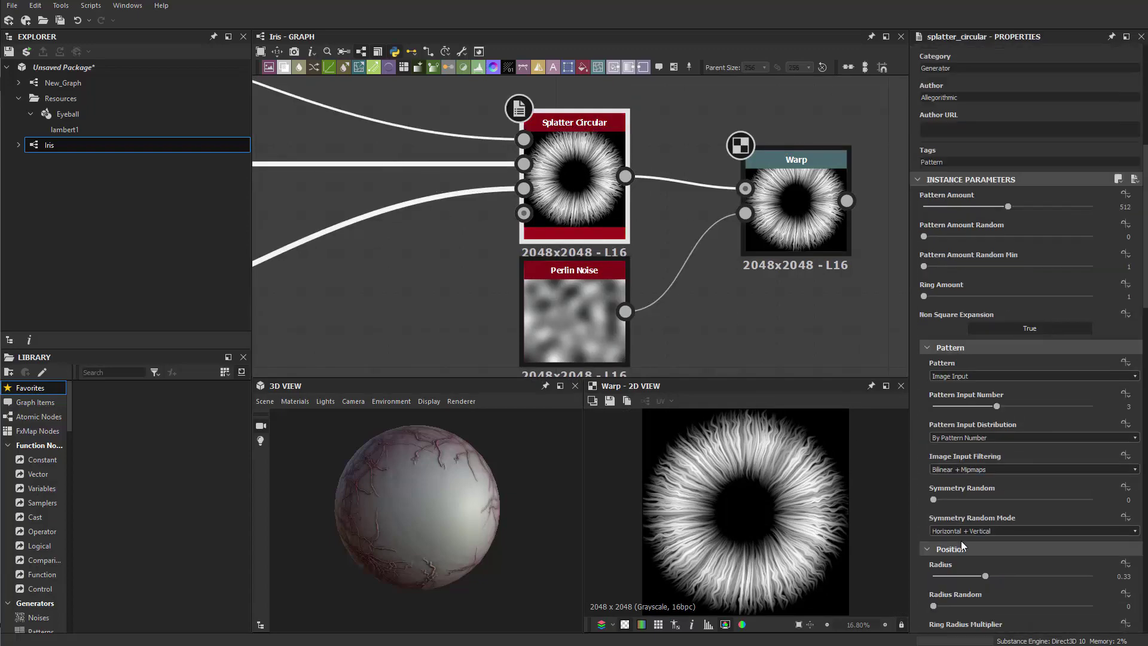
pyautogui.scroll(-2, 974, 541)
pyautogui.moveTo(989, 504); pyautogui.dragTo(993, 504)
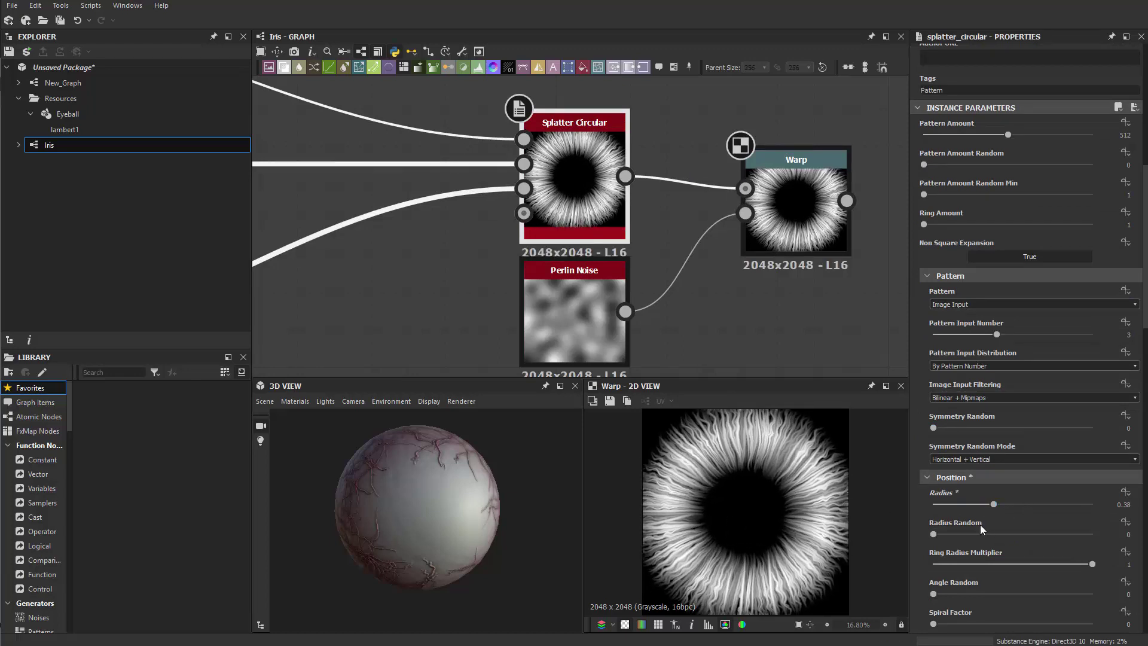
pyautogui.scroll(-2, 982, 466)
pyautogui.scroll(-5, 960, 508)
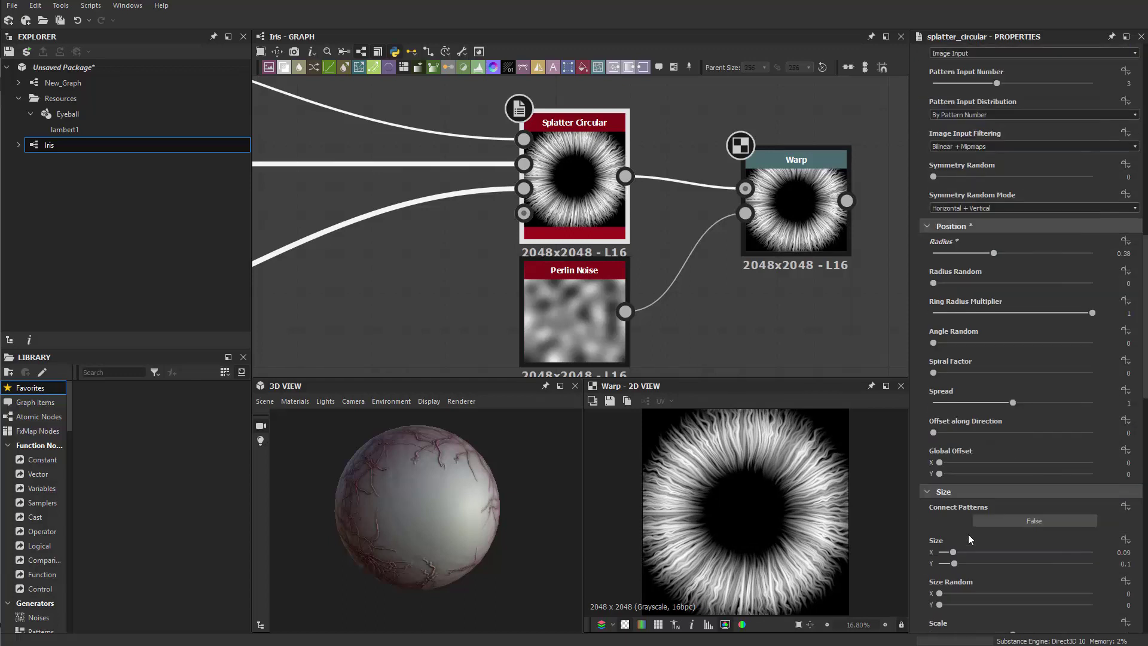
pyautogui.moveTo(953, 552); pyautogui.dragTo(954, 553)
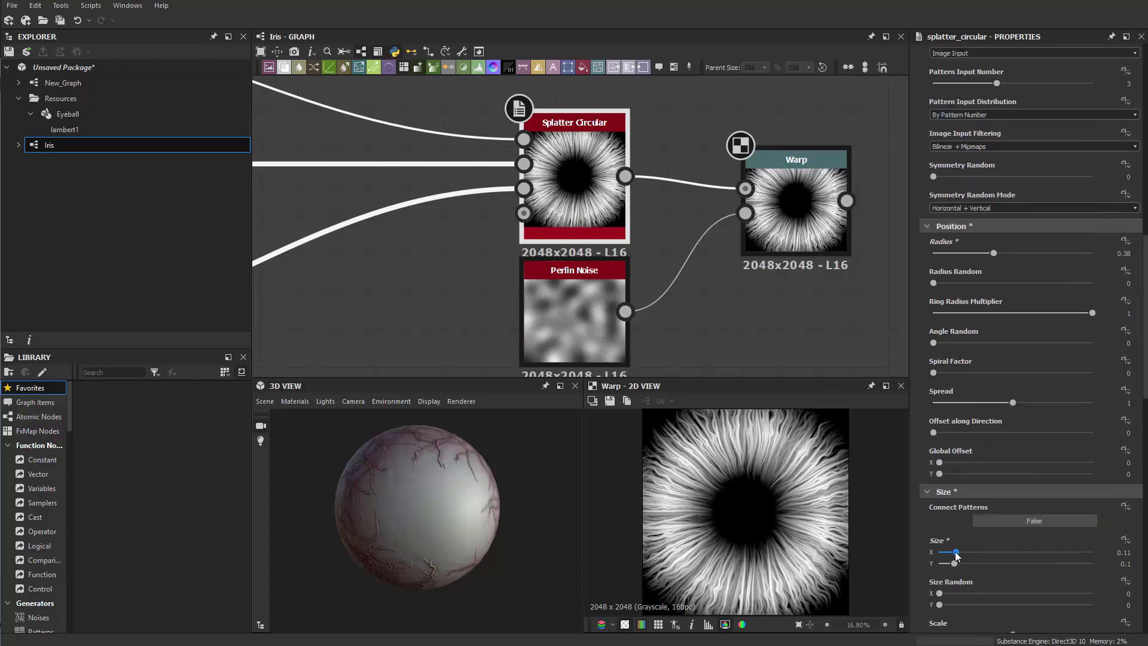
pyautogui.scroll(1, 835, 437)
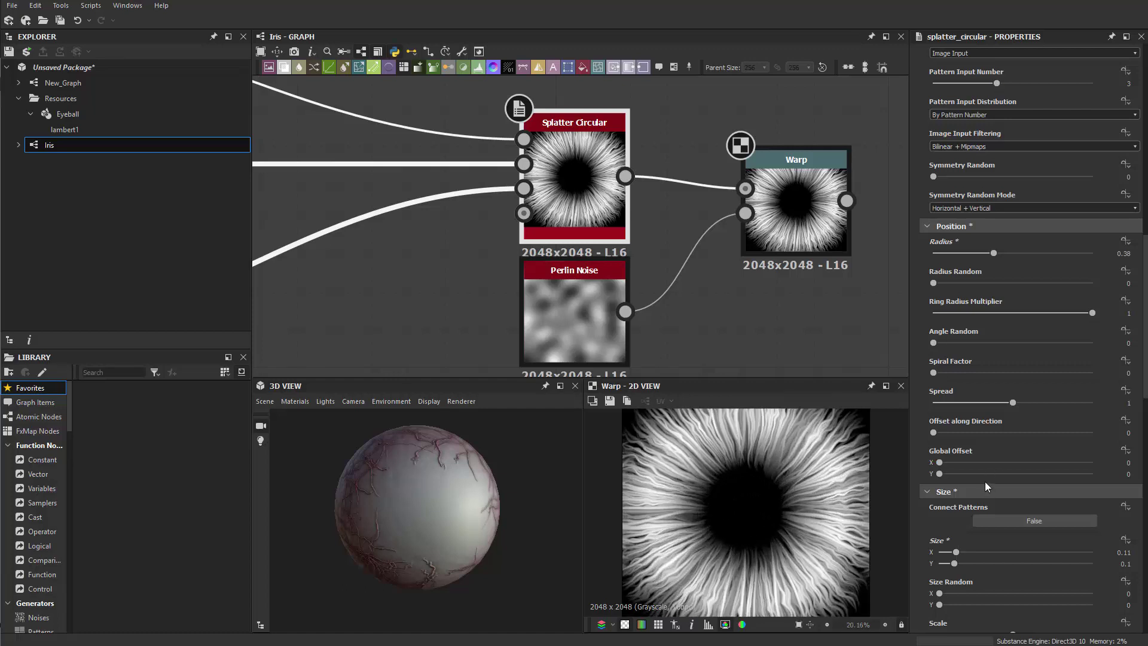
pyautogui.moveTo(956, 550); pyautogui.dragTo(953, 551)
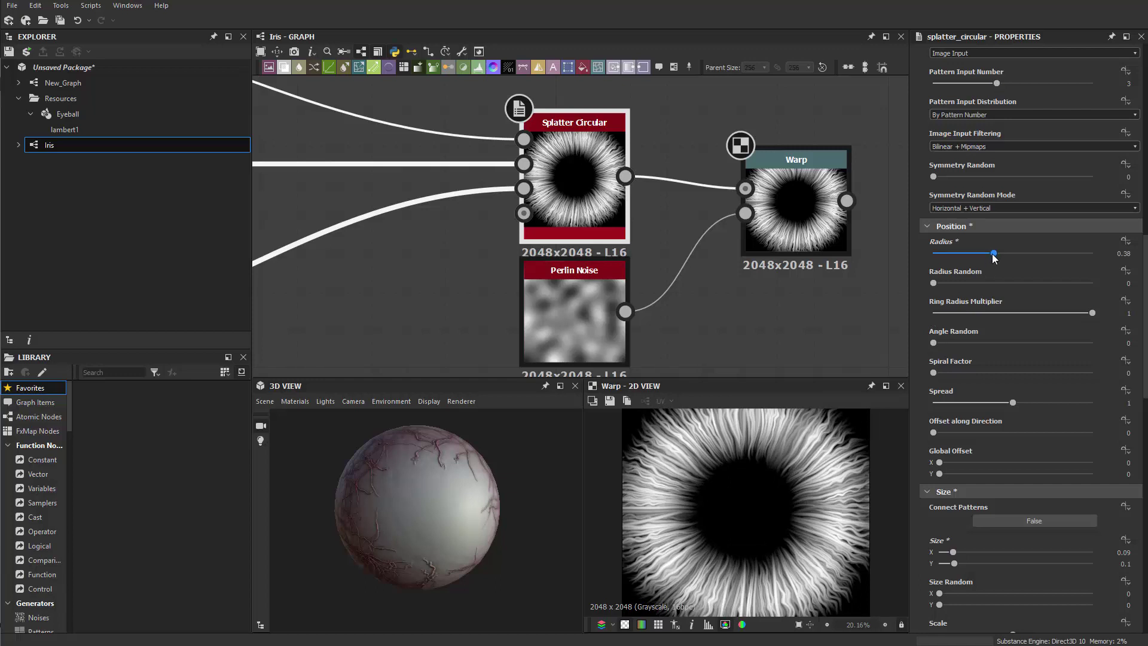
pyautogui.moveTo(993, 256); pyautogui.dragTo(989, 257)
pyautogui.scroll(-1, 730, 474)
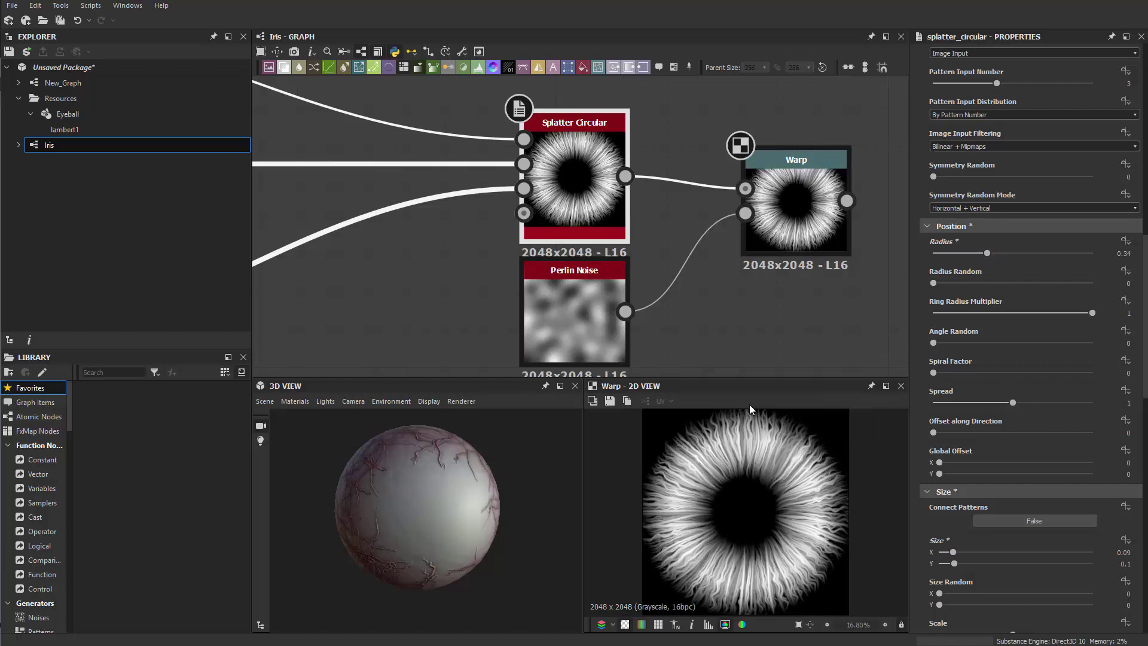
# Step: Add a Shape node above the Warp and set its Pattern to Paraboloid
pyautogui.moveTo(734, 245); pyautogui.dragTo(549, 321, button='middle')
pyautogui.scroll(-2, 549, 321)
pyautogui.moveTo(693, 251); pyautogui.dragTo(670, 294, button='middle')
pyautogui.click(536, 175)
pyautogui.press('space')
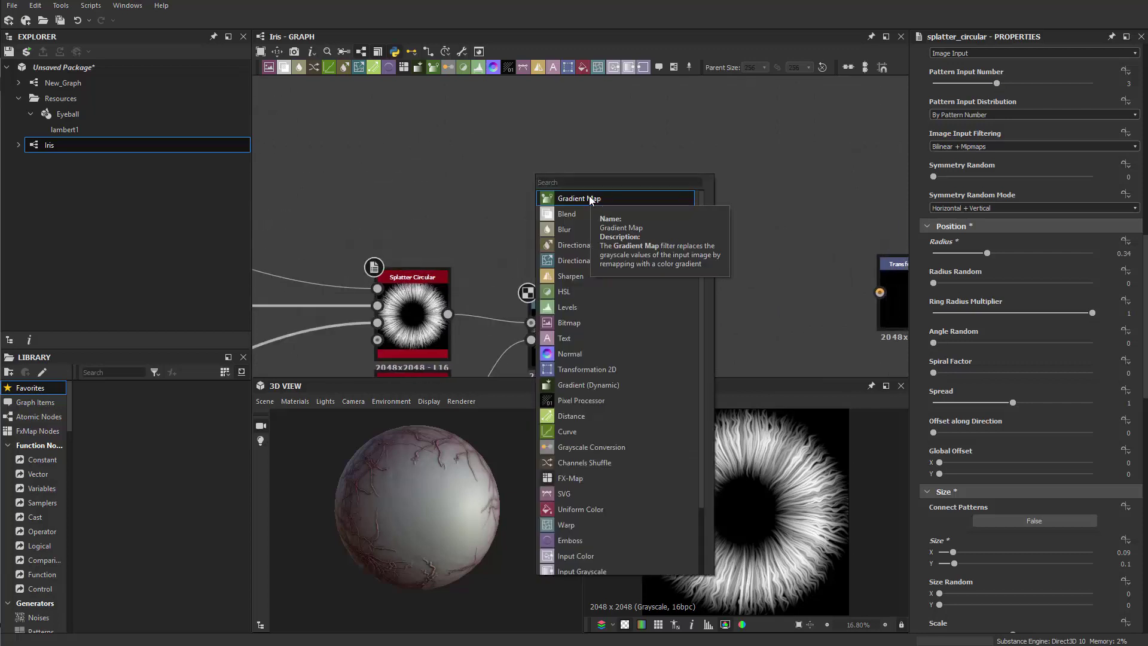
pyautogui.write('b')
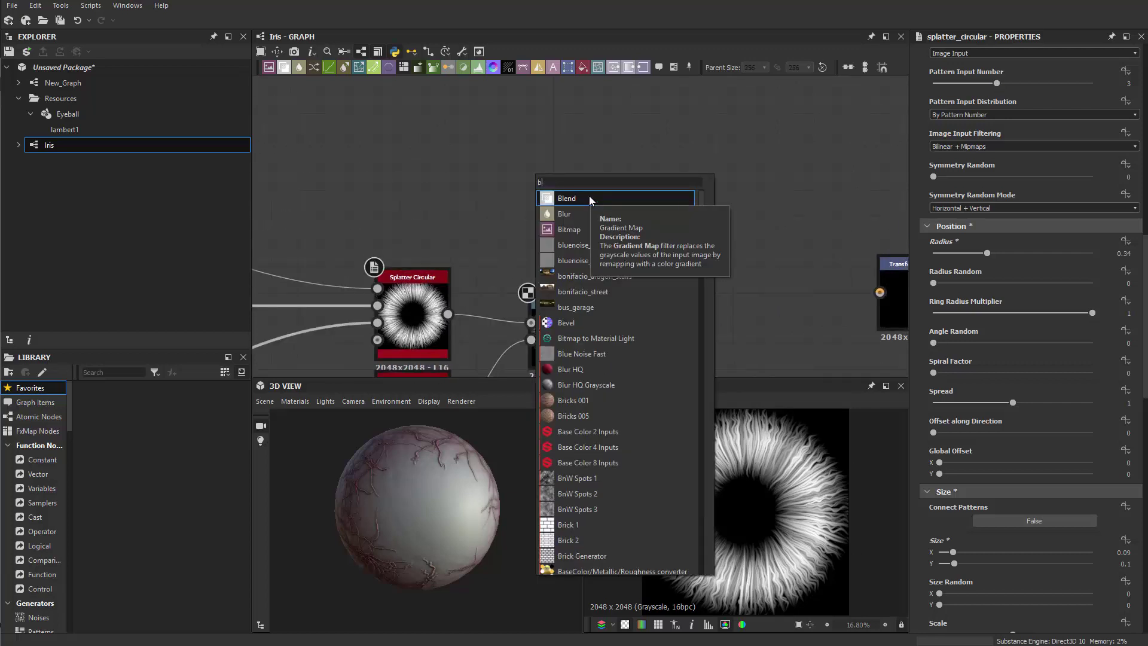
pyautogui.press('BackSpace')
pyautogui.write('shape')
pyautogui.press('Return')
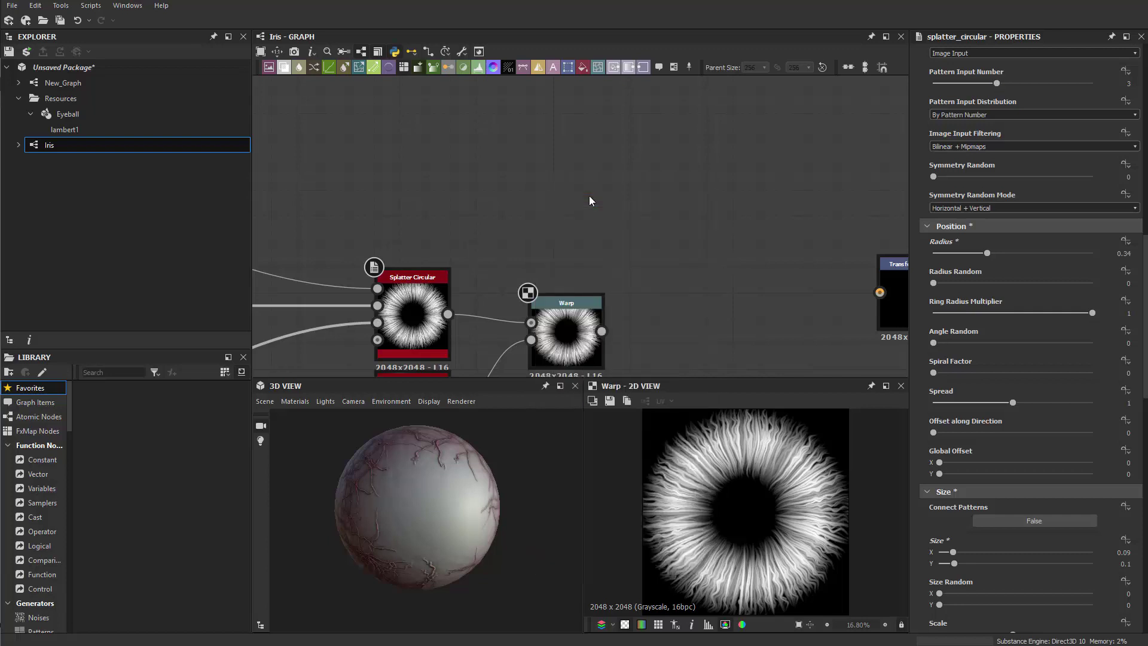
pyautogui.click(962, 399)
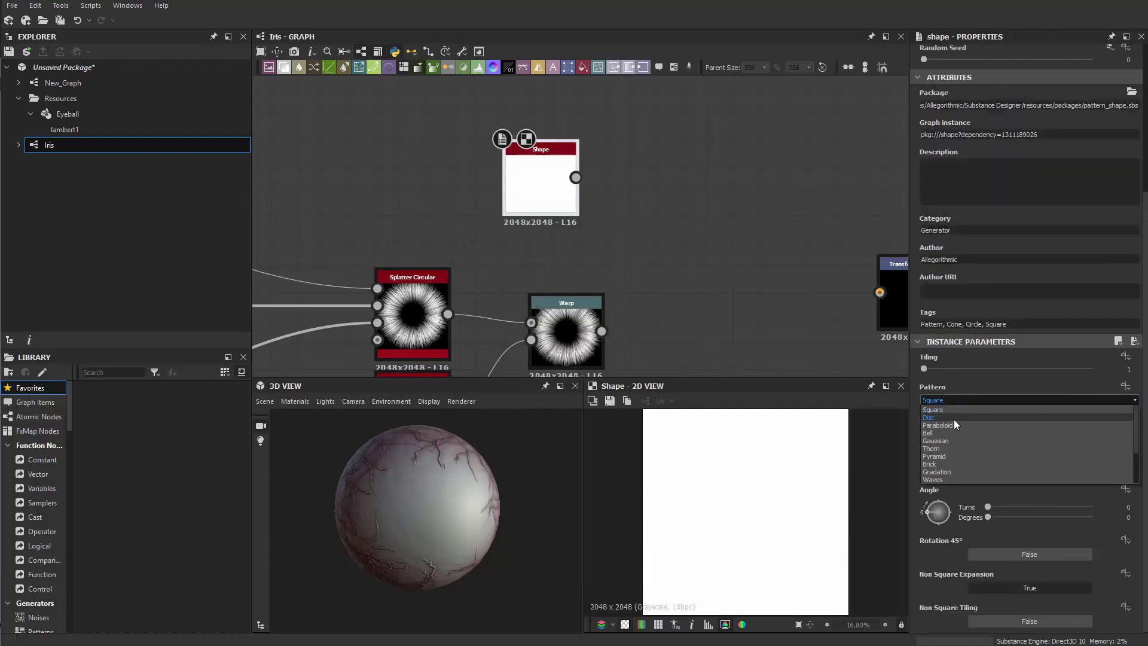
pyautogui.click(955, 425)
pyautogui.moveTo(551, 179); pyautogui.dragTo(564, 205)
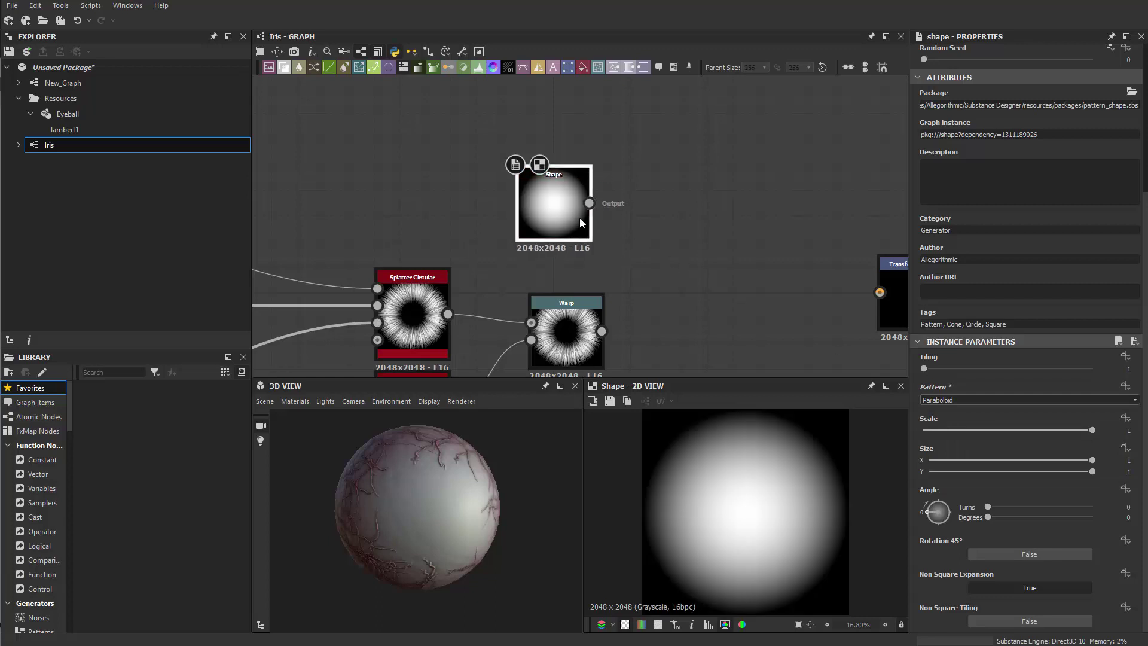
# Step: Add a Curve node fed by the Shape and bend its curve upward, with the lower handle at about 0.26, 0.79, to brighten the midtones
pyautogui.click(675, 220)
pyautogui.press('space')
pyautogui.write('b')
pyautogui.press('Escape')
pyautogui.press('space')
pyautogui.write('c')
pyautogui.press('Escape')
pyautogui.moveTo(591, 203); pyautogui.dragTo(607, 203)
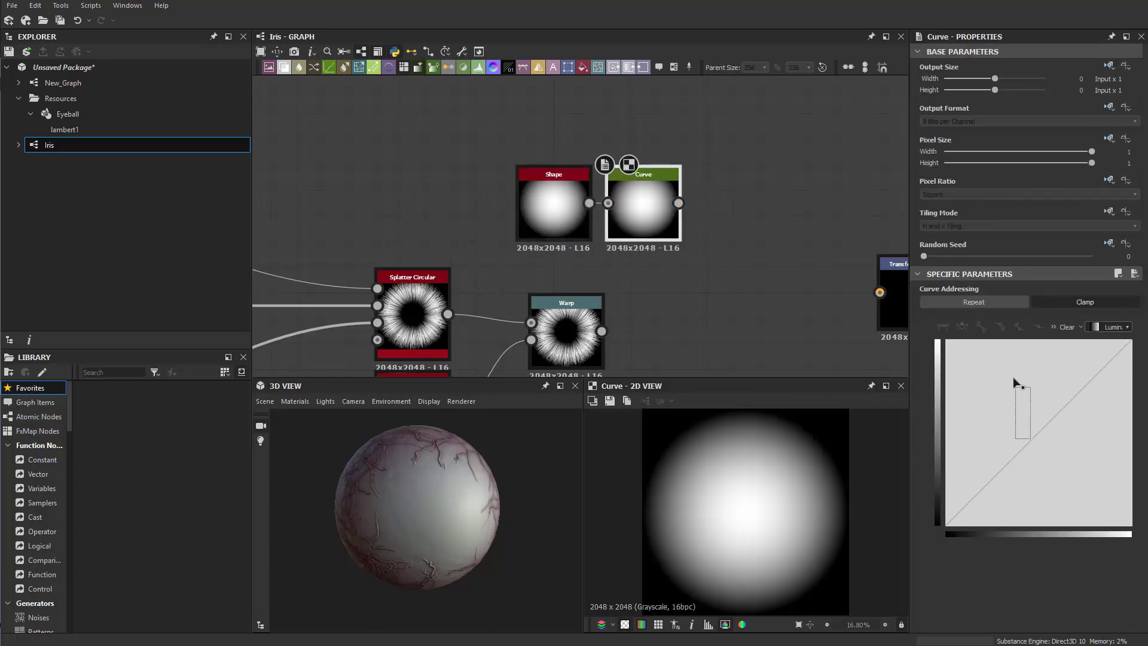
pyautogui.moveTo(1038, 431); pyautogui.dragTo(993, 378)
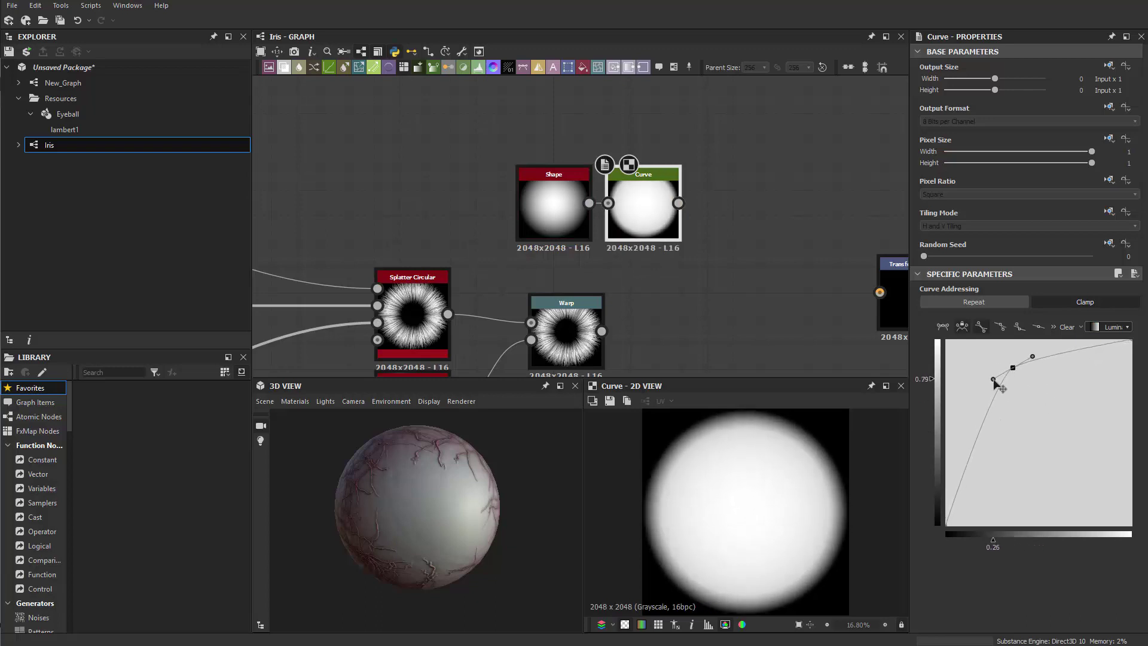
# Step: Add a Blend node with the Curve output as its Foreground and the Warp output as its Background
pyautogui.moveTo(473, 184); pyautogui.dragTo(477, 154, button='middle')
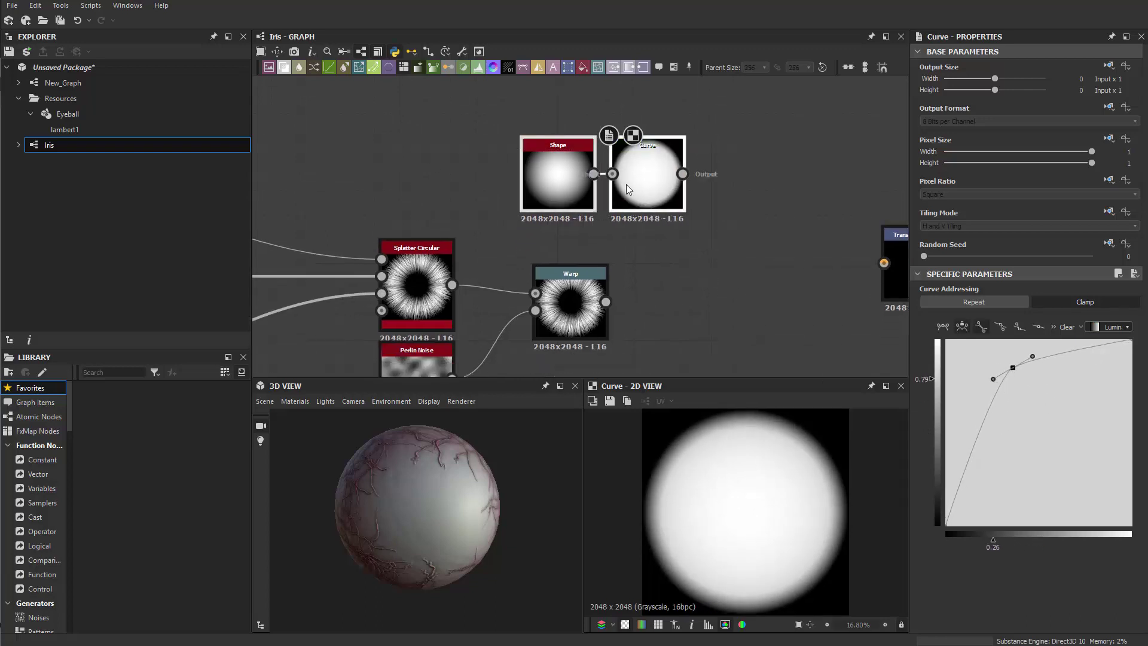
pyautogui.moveTo(618, 184); pyautogui.dragTo(566, 184)
pyautogui.click(571, 185)
pyautogui.press('space')
pyautogui.write('b')
pyautogui.click(745, 262)
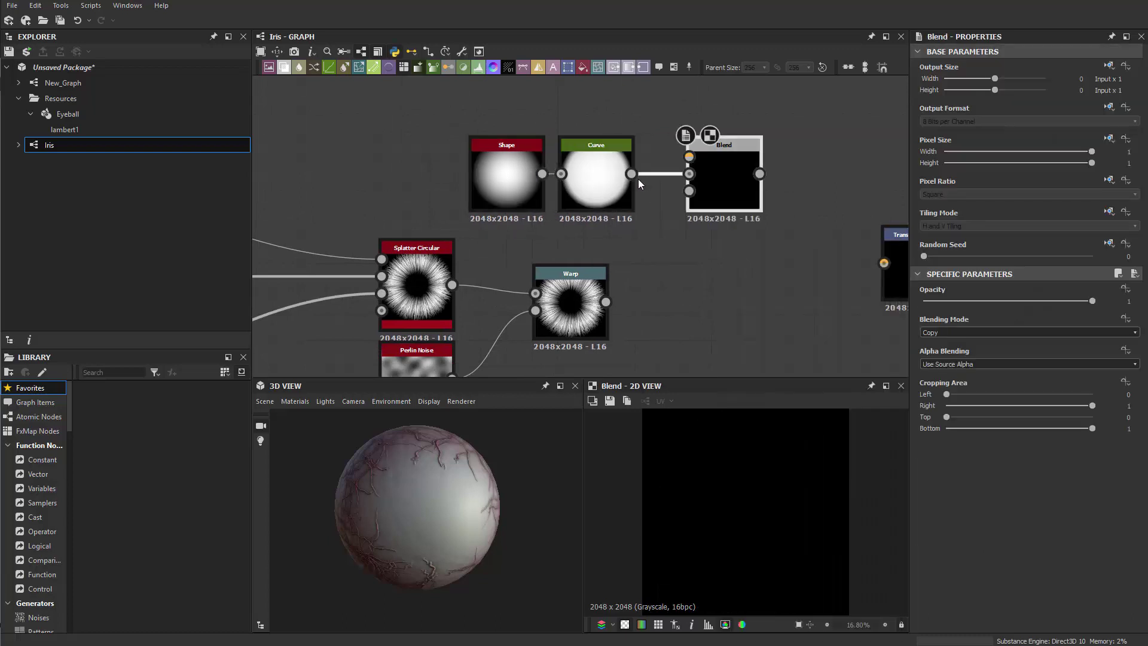
pyautogui.moveTo(698, 197); pyautogui.dragTo(606, 301)
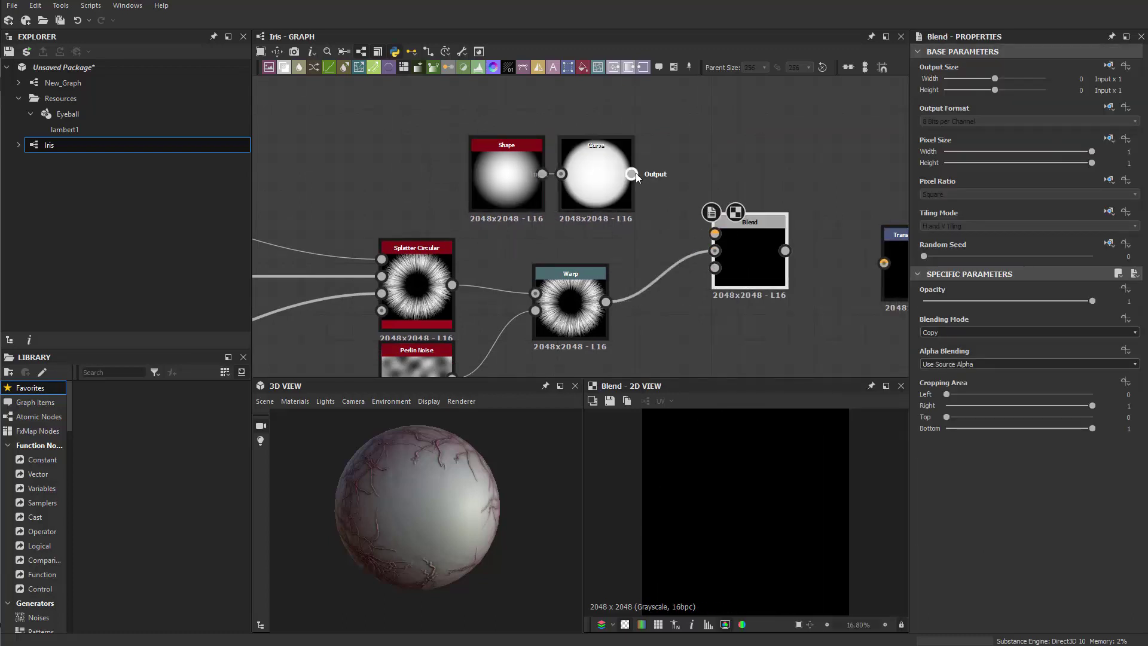
pyautogui.moveTo(722, 229); pyautogui.dragTo(722, 255)
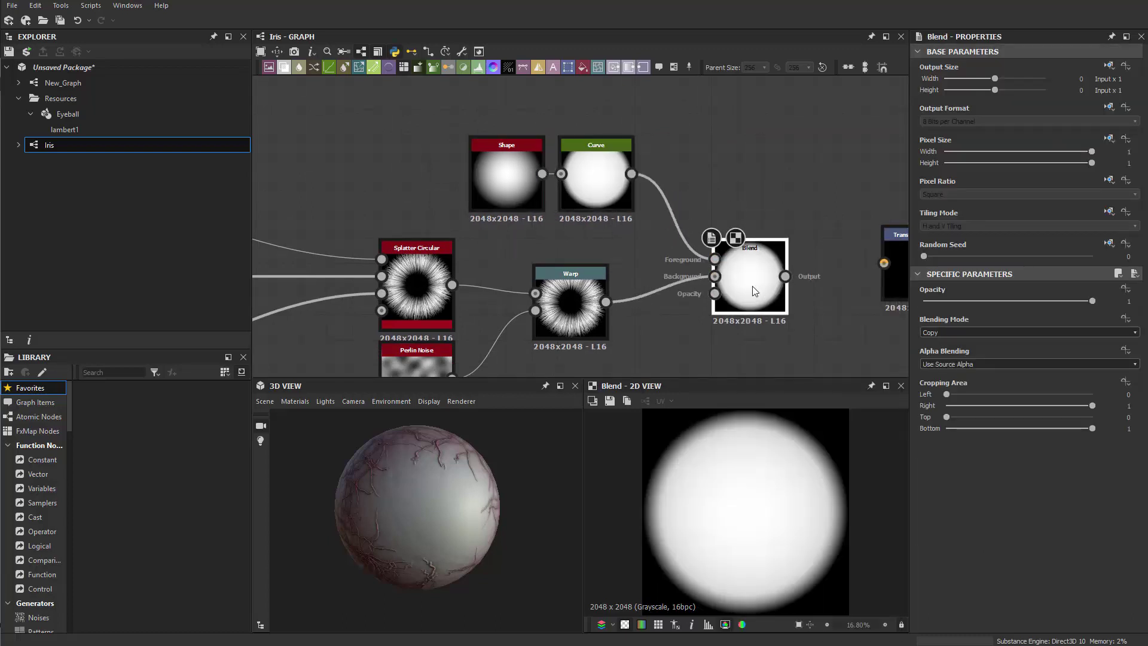
# Step: Set the Blend's Blending Mode to Multiply and connect its output to the existing Transformation 2D node
pyautogui.click(971, 332)
pyautogui.click(941, 366)
pyautogui.moveTo(716, 321); pyautogui.dragTo(618, 323, button='middle')
pyautogui.scroll(1, 687, 306)
pyautogui.moveTo(844, 268); pyautogui.dragTo(844, 268)
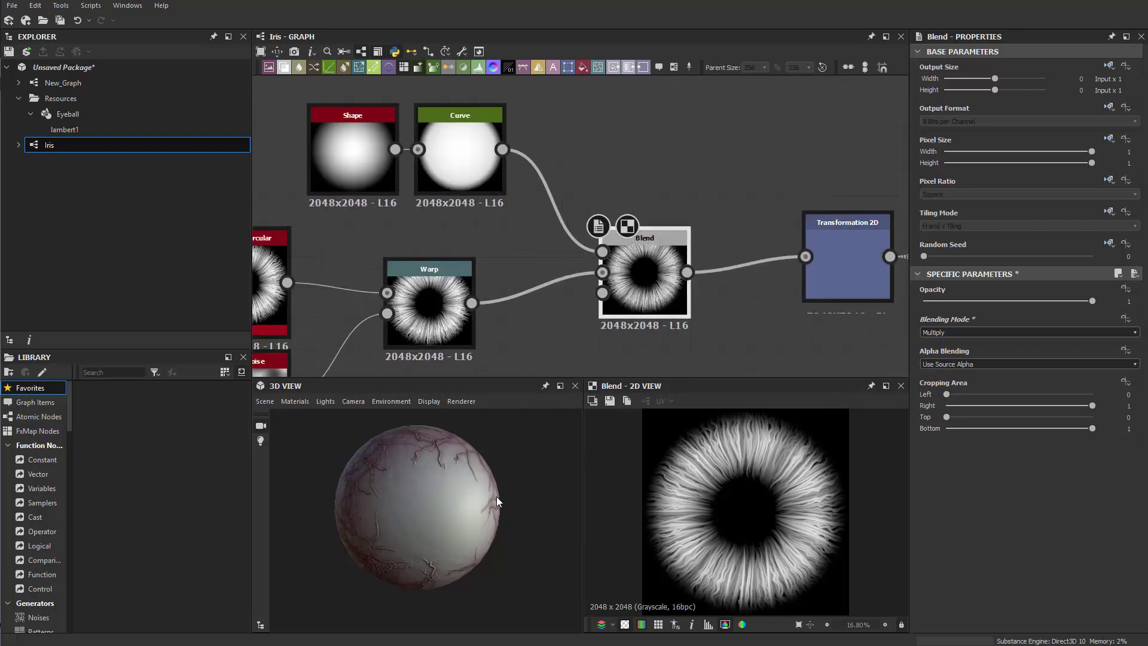
# Step: Show the Iris graph's outputs on the eyeball mesh in the 3D view and inspect it from the front
pyautogui.scroll(-2, 688, 240)
pyautogui.rightClick(644, 170)
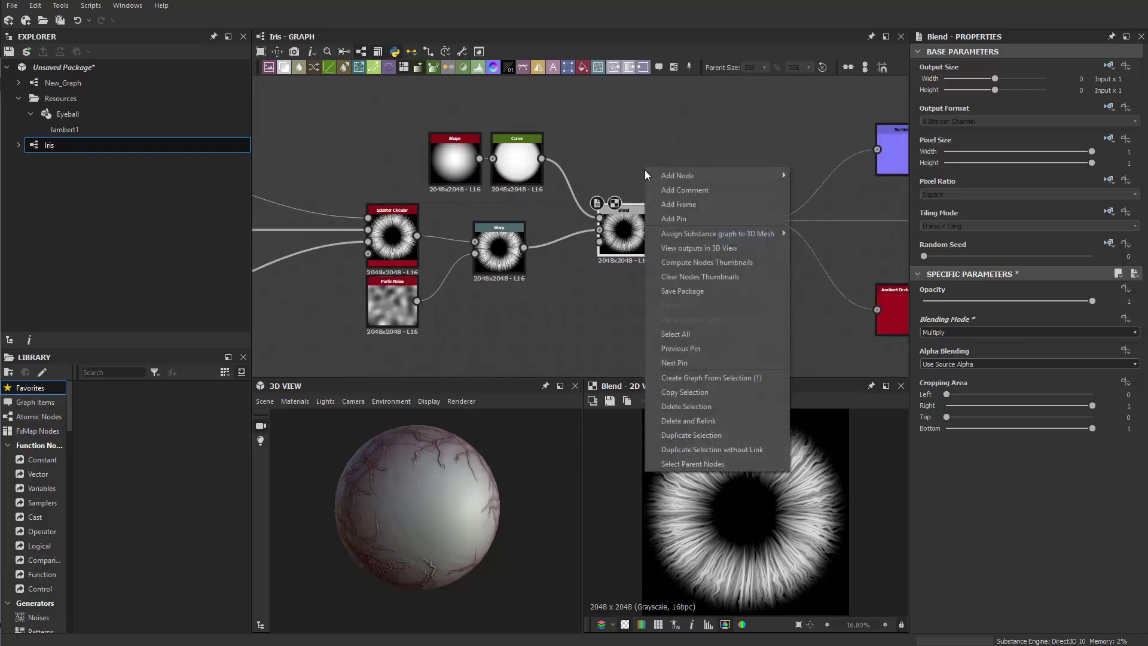
pyautogui.click(689, 246)
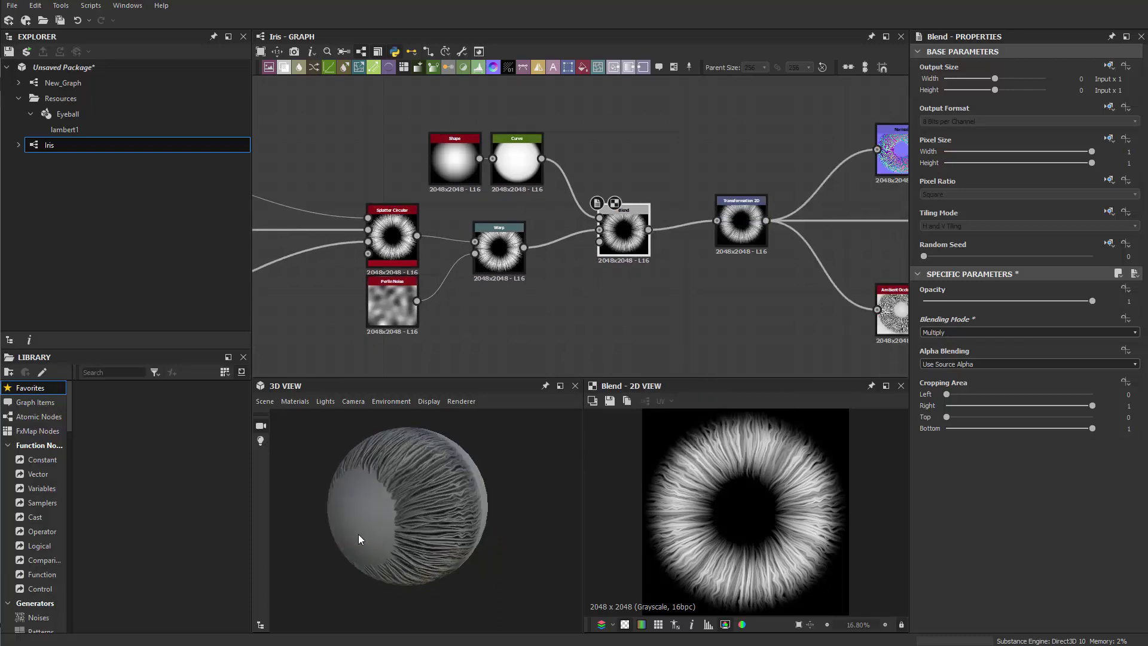
pyautogui.moveTo(309, 584); pyautogui.dragTo(389, 478)
# Step: Switch the 3D preview mesh to Plane (hi-res) and show the Iris graph's outputs on it
pyautogui.click(264, 401)
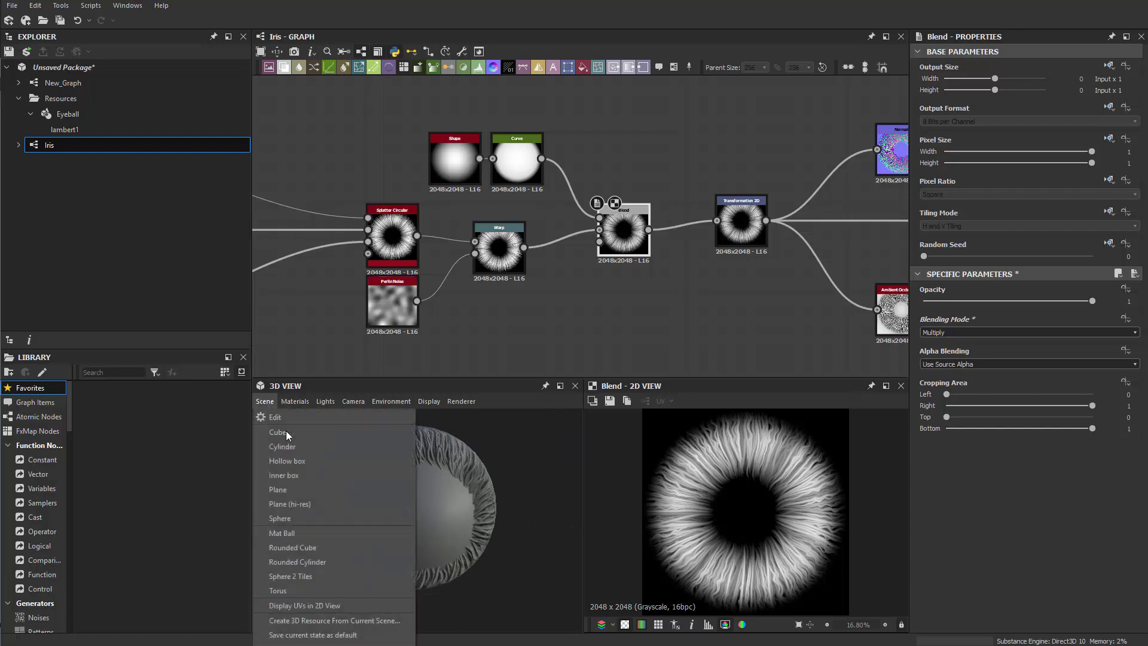
pyautogui.click(305, 504)
pyautogui.moveTo(447, 549); pyautogui.dragTo(472, 472)
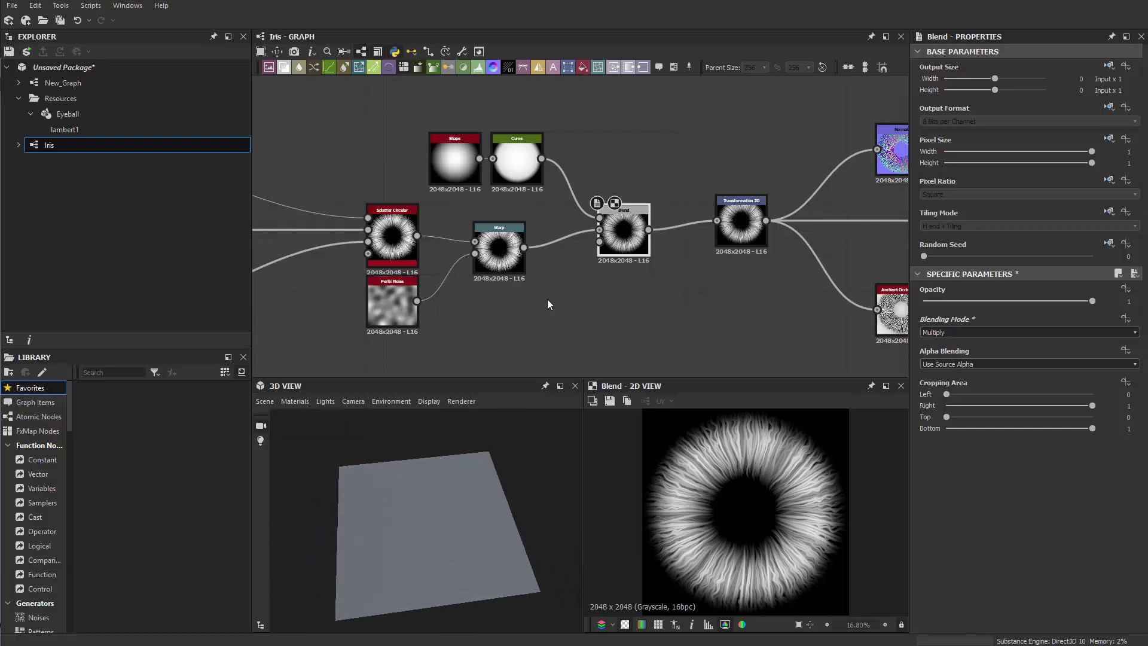
pyautogui.rightClick(548, 298)
pyautogui.click(577, 378)
pyautogui.moveTo(424, 529); pyautogui.dragTo(395, 601)
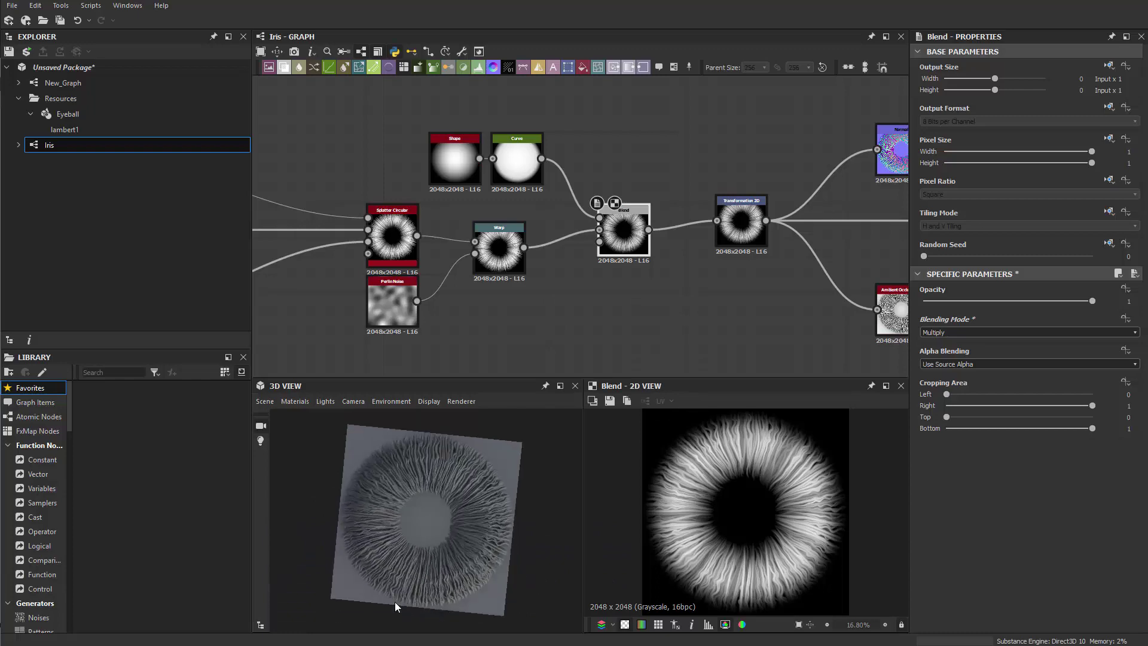
# Step: Examine the iris fibers' relief up close on the plane and the wavy fiber in the upper Directional Warp node
pyautogui.scroll(3, 437, 552)
pyautogui.moveTo(441, 551); pyautogui.dragTo(414, 540)
pyautogui.scroll(3, 469, 522)
pyautogui.moveTo(469, 522); pyautogui.dragTo(424, 522, button='middle')
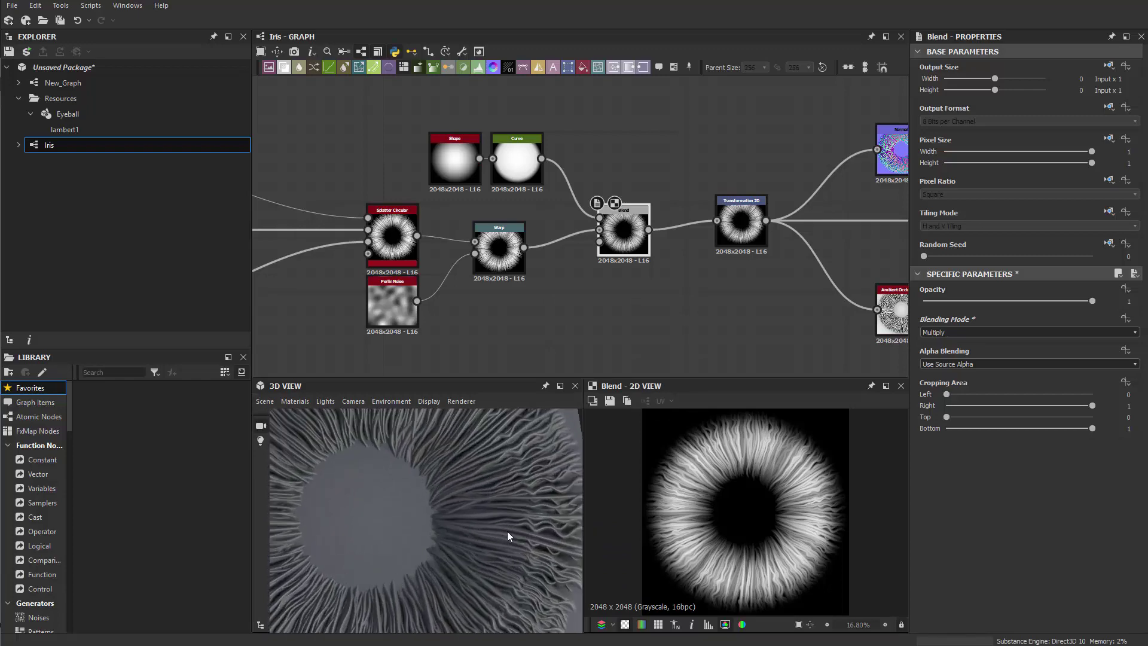
pyautogui.moveTo(533, 539); pyautogui.dragTo(507, 522, button='middle')
pyautogui.scroll(2, 507, 523)
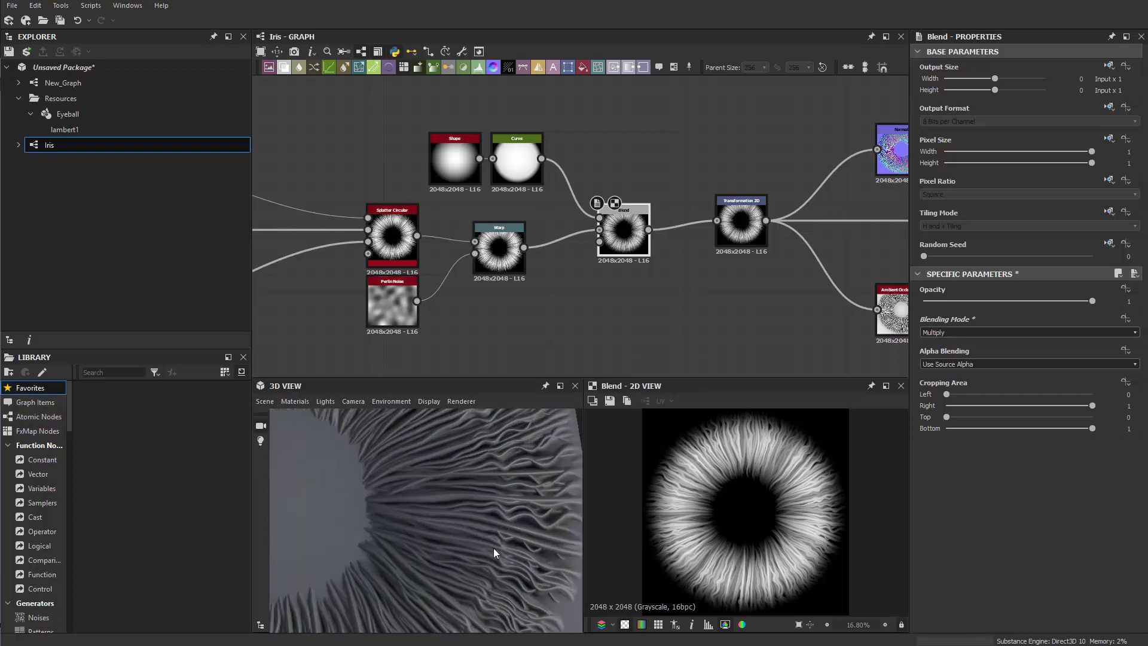
pyautogui.scroll(-6, 485, 570)
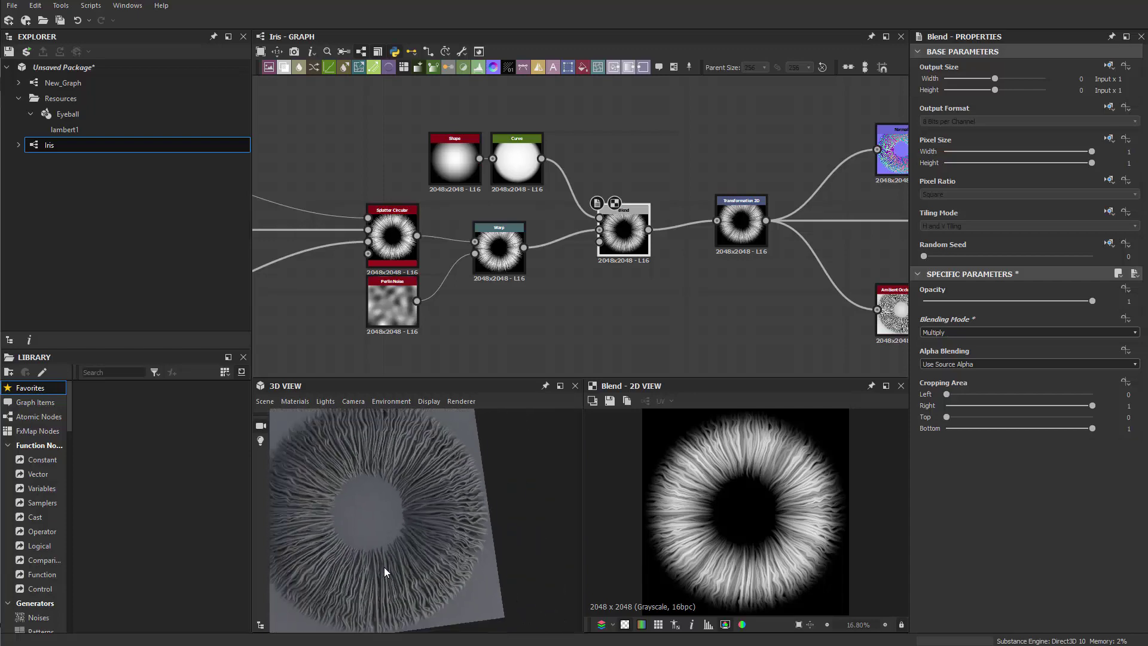
pyautogui.moveTo(368, 329); pyautogui.dragTo(897, 305, button='middle')
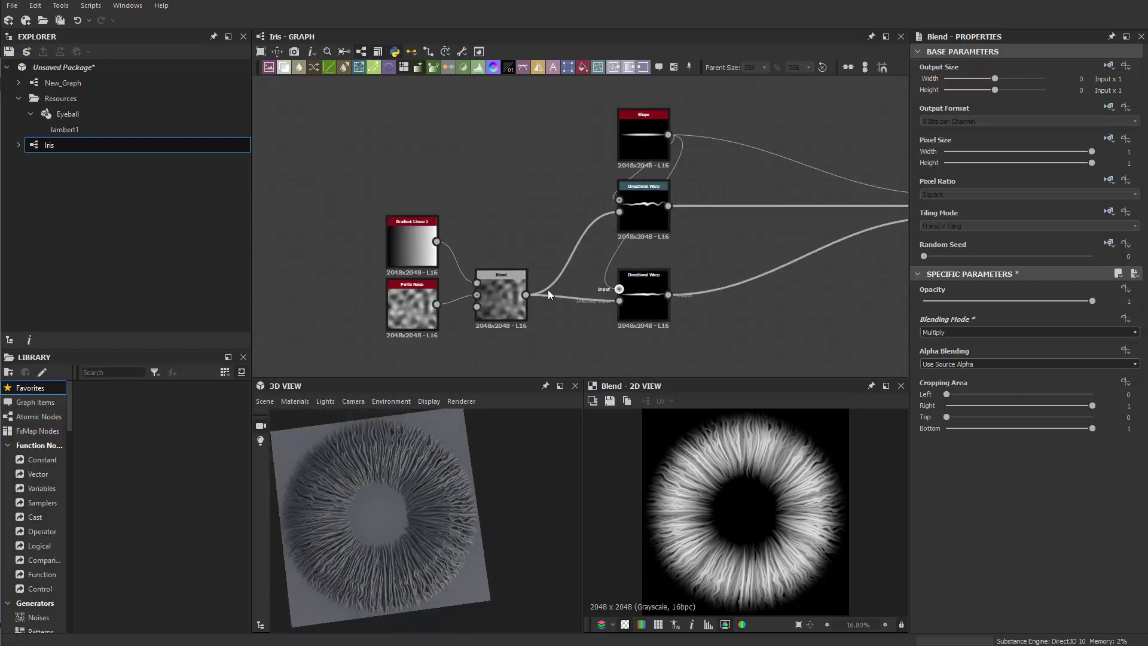
pyautogui.scroll(2, 597, 224)
pyautogui.moveTo(820, 245); pyautogui.dragTo(594, 272, button='middle')
pyautogui.scroll(5, 494, 231)
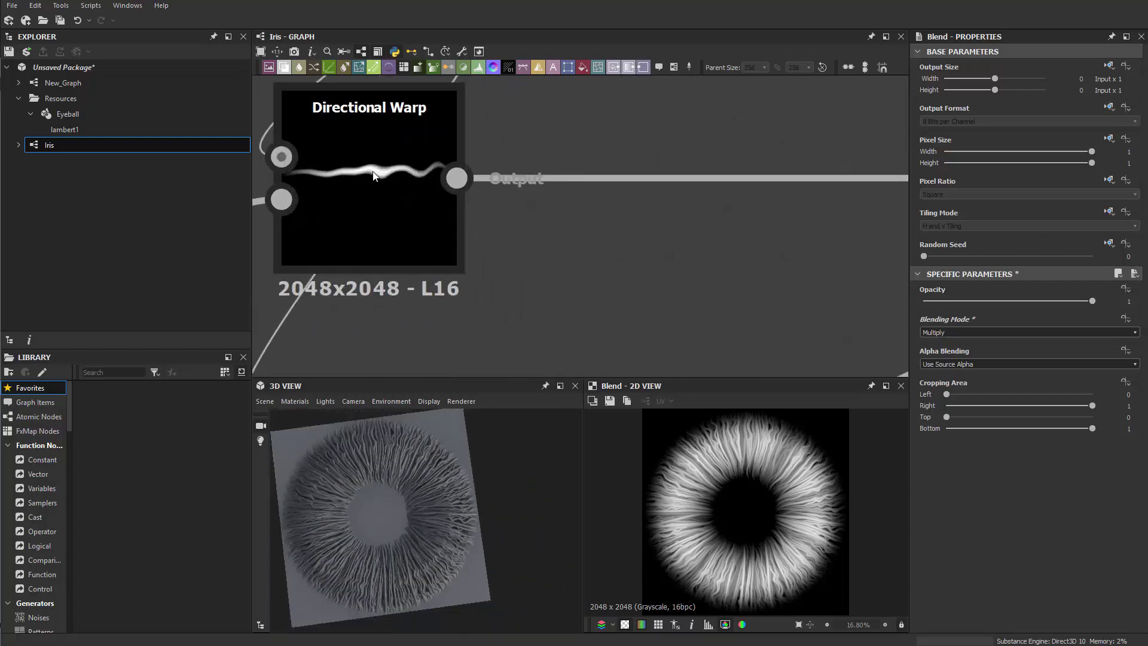
pyautogui.scroll(-4, 374, 203)
# Step: Move the Perlin Noise feeding the fiber Blend further away from it and insert a Transformation 2D node between the two
pyautogui.moveTo(367, 227); pyautogui.dragTo(747, 217, button='middle')
pyautogui.moveTo(486, 274); pyautogui.dragTo(498, 240, button='middle')
pyautogui.click(510, 295)
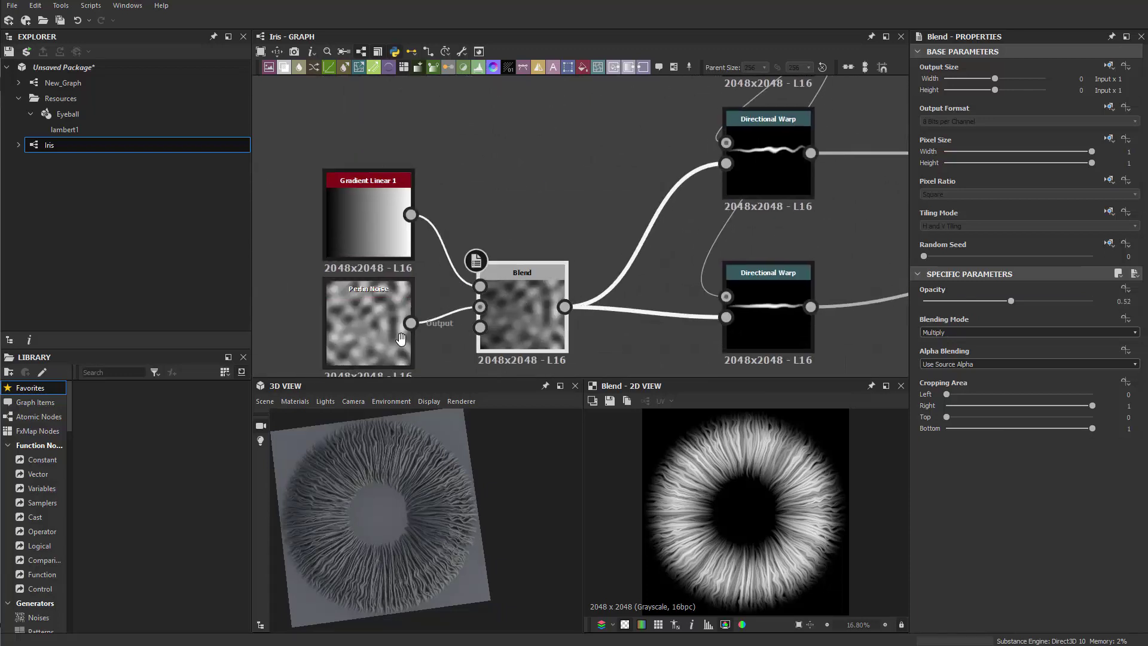
pyautogui.moveTo(345, 337); pyautogui.dragTo(574, 282, button='middle')
pyautogui.moveTo(574, 283); pyautogui.dragTo(475, 302)
pyautogui.moveTo(636, 255); pyautogui.dragTo(617, 264, button='middle')
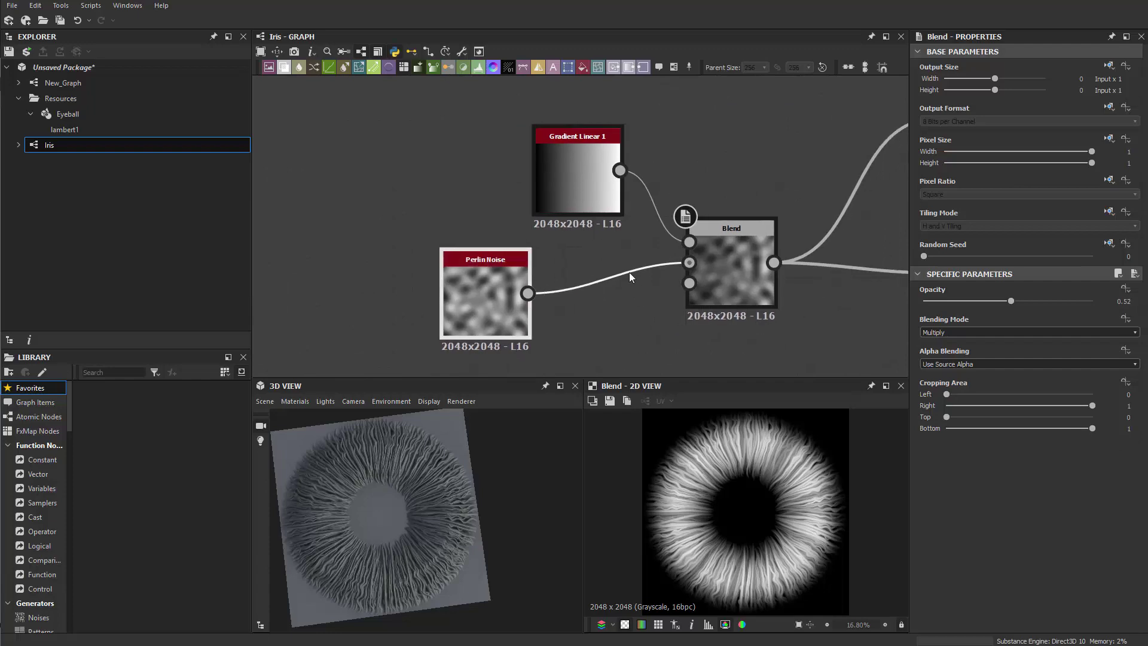
pyautogui.click(619, 274)
pyautogui.press('space')
pyautogui.write('tr')
pyautogui.click(673, 354)
pyautogui.doubleClick(623, 313)
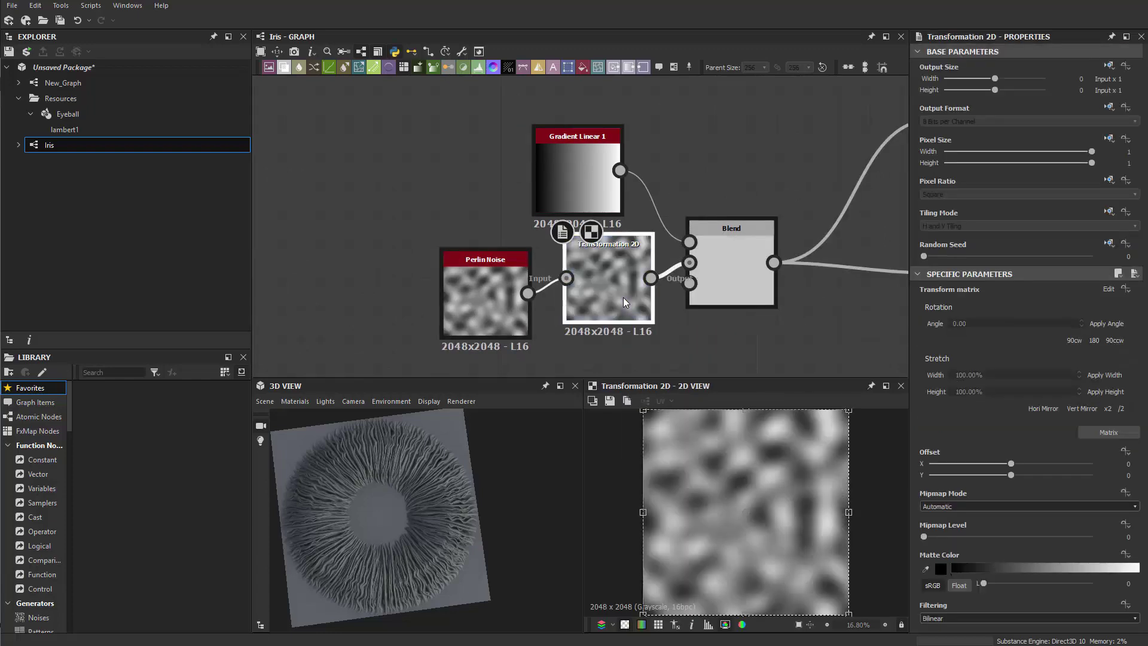
pyautogui.moveTo(856, 310); pyautogui.dragTo(612, 363, button='middle')
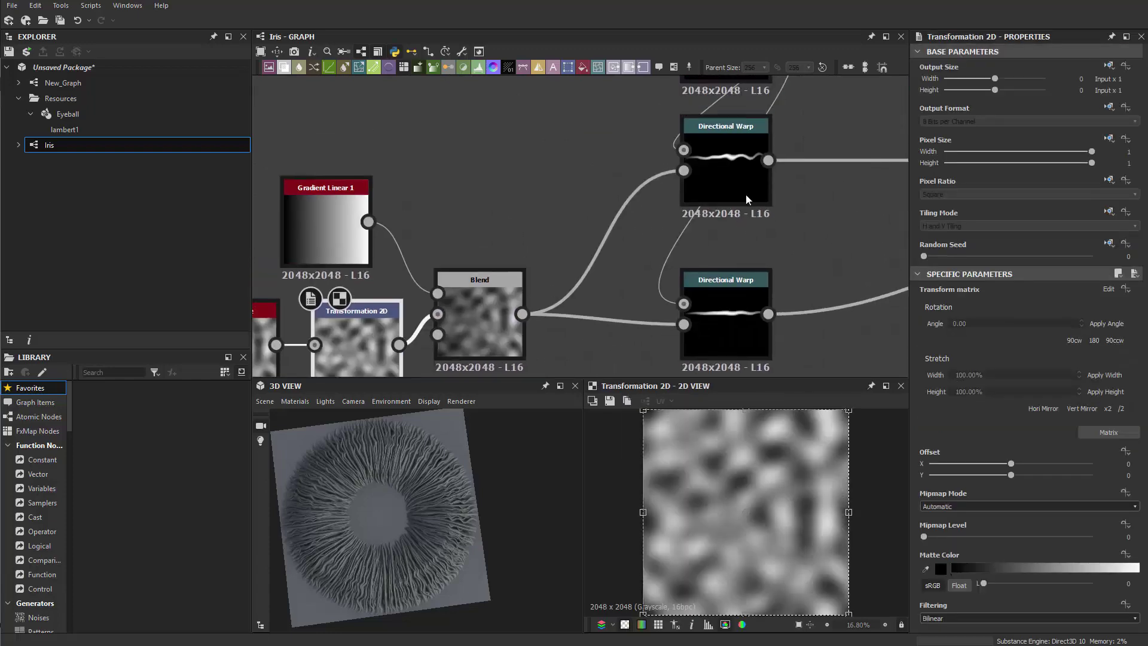
# Step: With the upper Directional Warp previewed in 2D, move, scale and rotate the noise in the Transformation 2D to about X 0.6, Y -0.46 offset
pyautogui.click(749, 162)
pyautogui.moveTo(781, 185); pyautogui.dragTo(923, 127, button='middle')
pyautogui.click(490, 272)
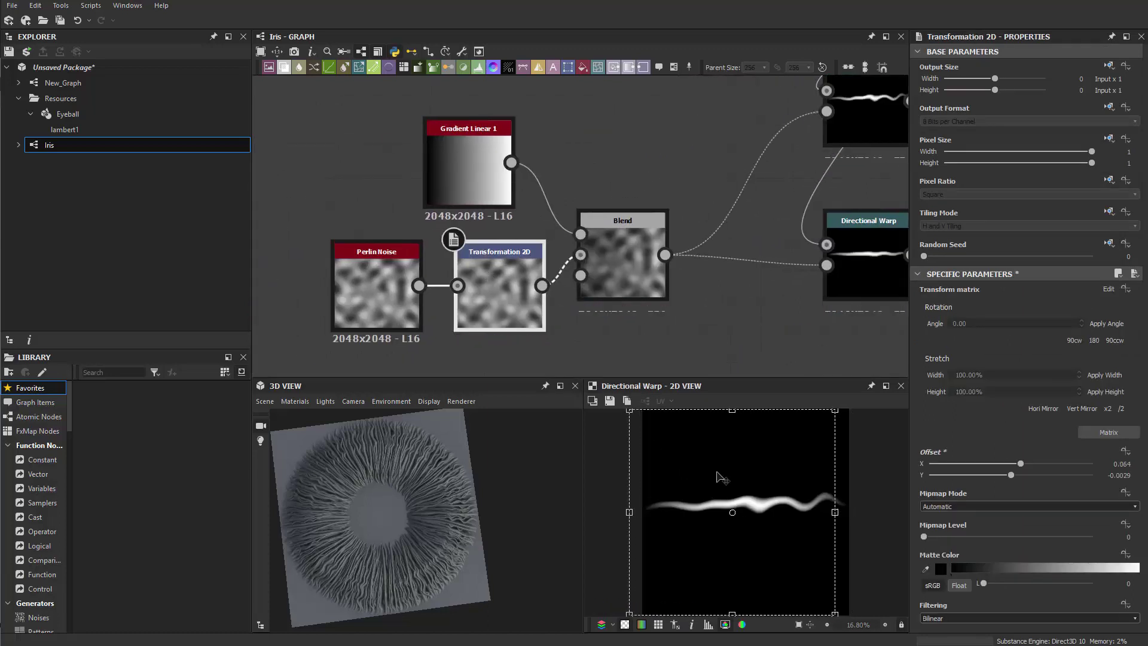
pyautogui.moveTo(719, 477); pyautogui.dragTo(696, 473)
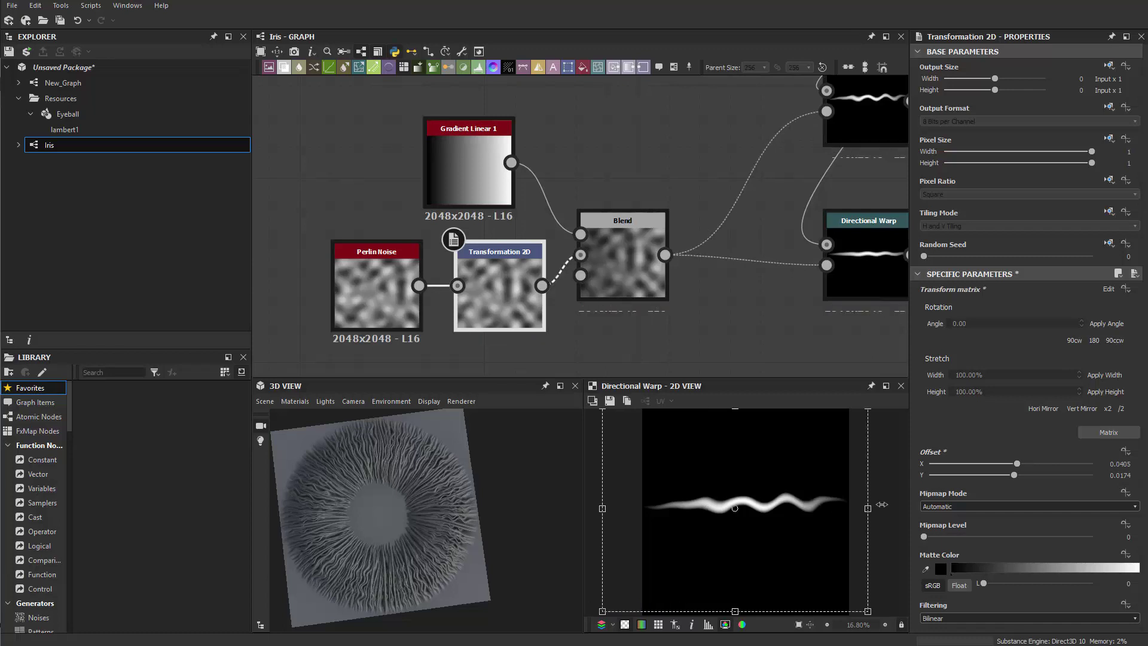
pyautogui.moveTo(881, 504); pyautogui.dragTo(811, 501)
pyautogui.moveTo(711, 548); pyautogui.dragTo(663, 631)
pyautogui.scroll(3, 456, 563)
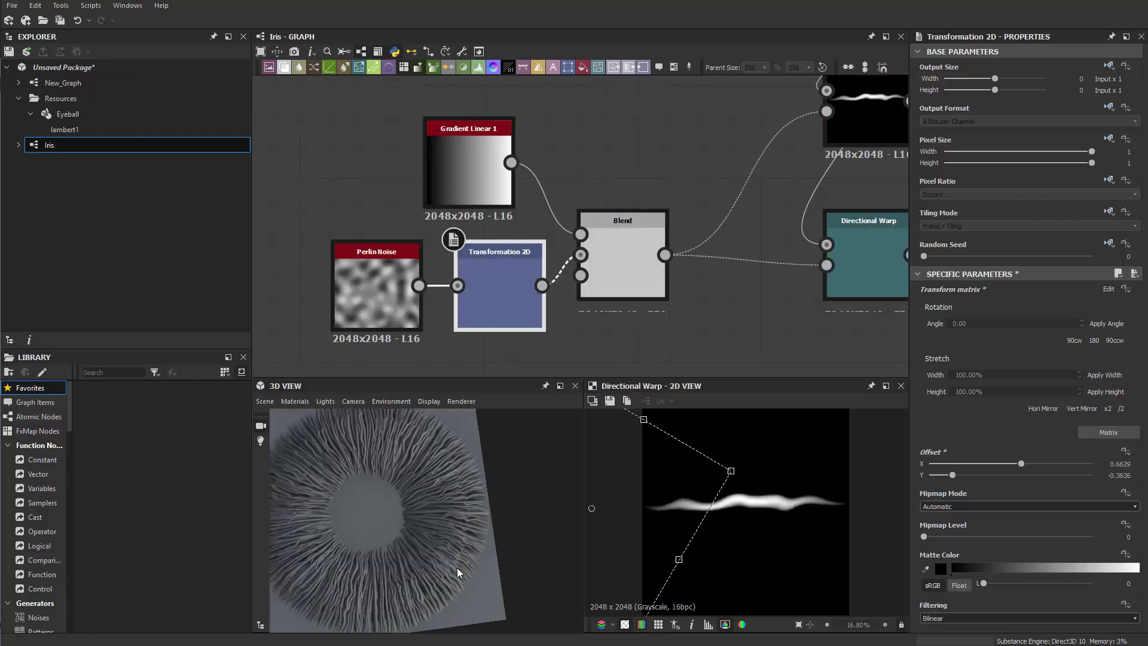
pyautogui.moveTo(780, 561); pyautogui.dragTo(761, 586)
pyautogui.scroll(5, 440, 535)
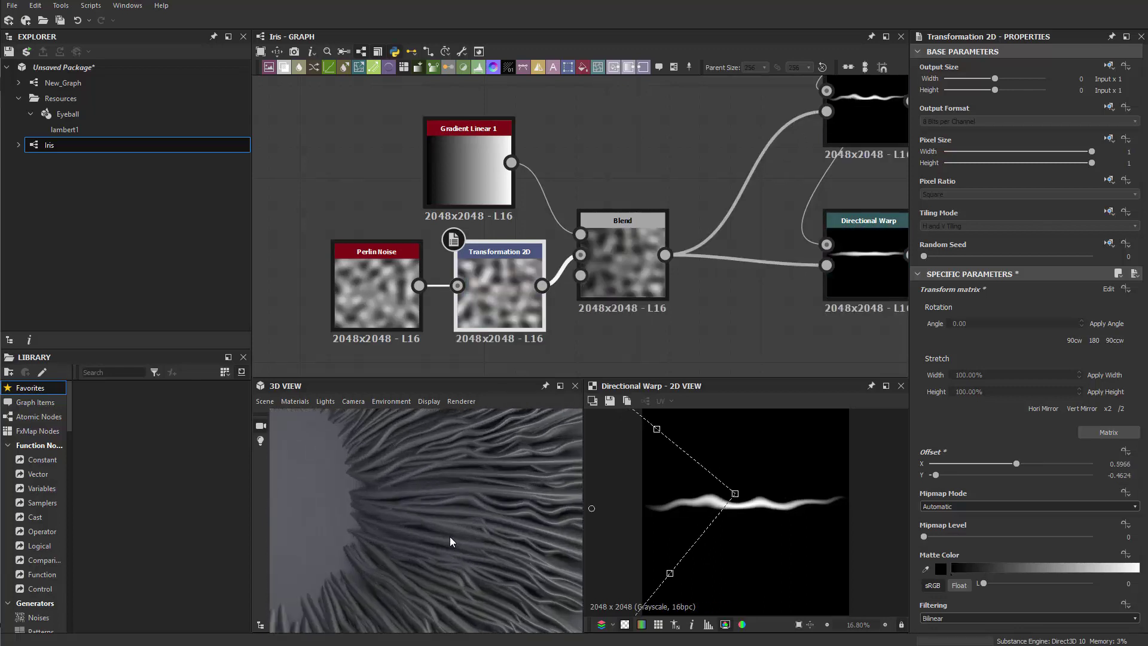
# Step: Set the opacity of the Blend combining the linear gradient and transformed noise to 0.77 and check the fibers on the plane
pyautogui.doubleClick(632, 271)
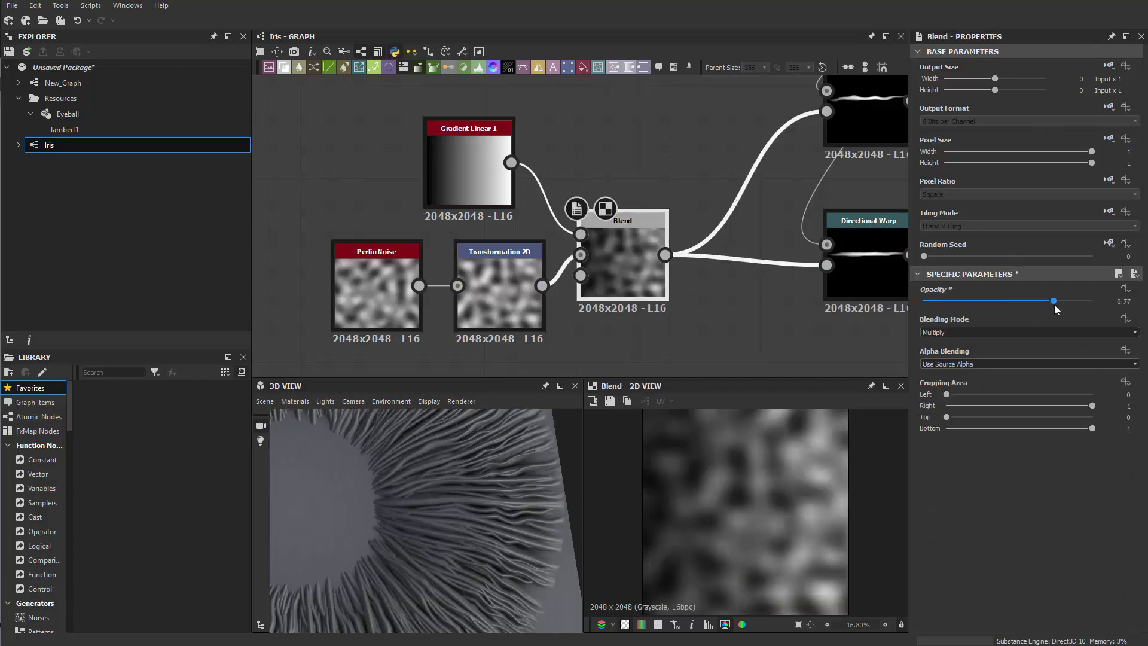
pyautogui.scroll(-3, 717, 430)
pyautogui.scroll(-6, 429, 541)
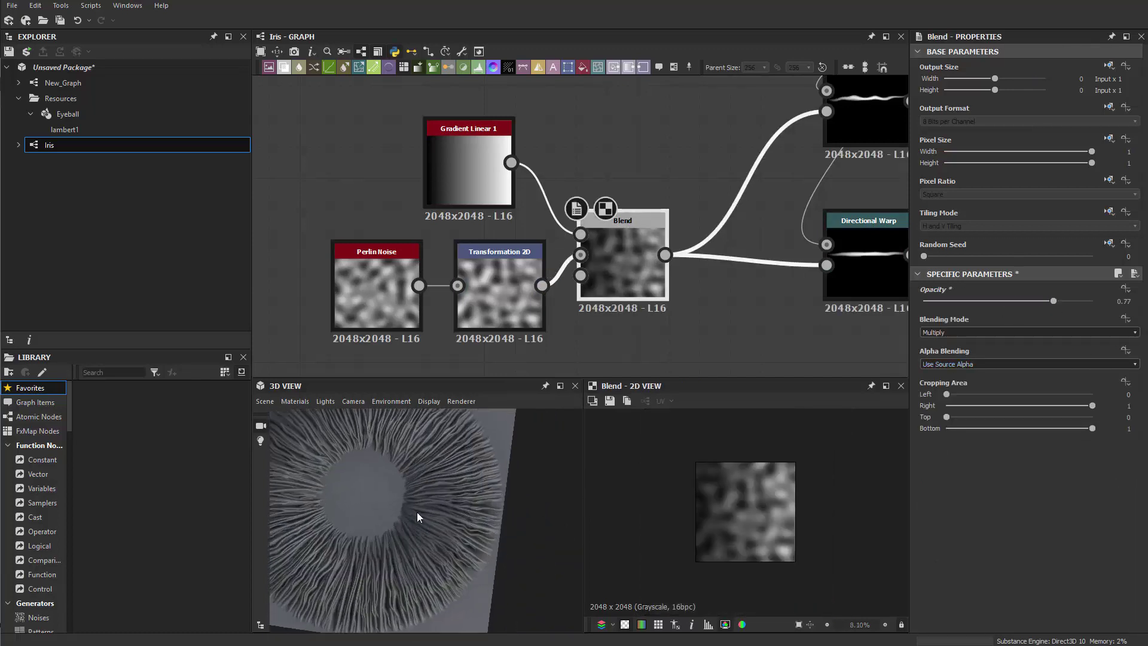
pyautogui.scroll(4, 421, 492)
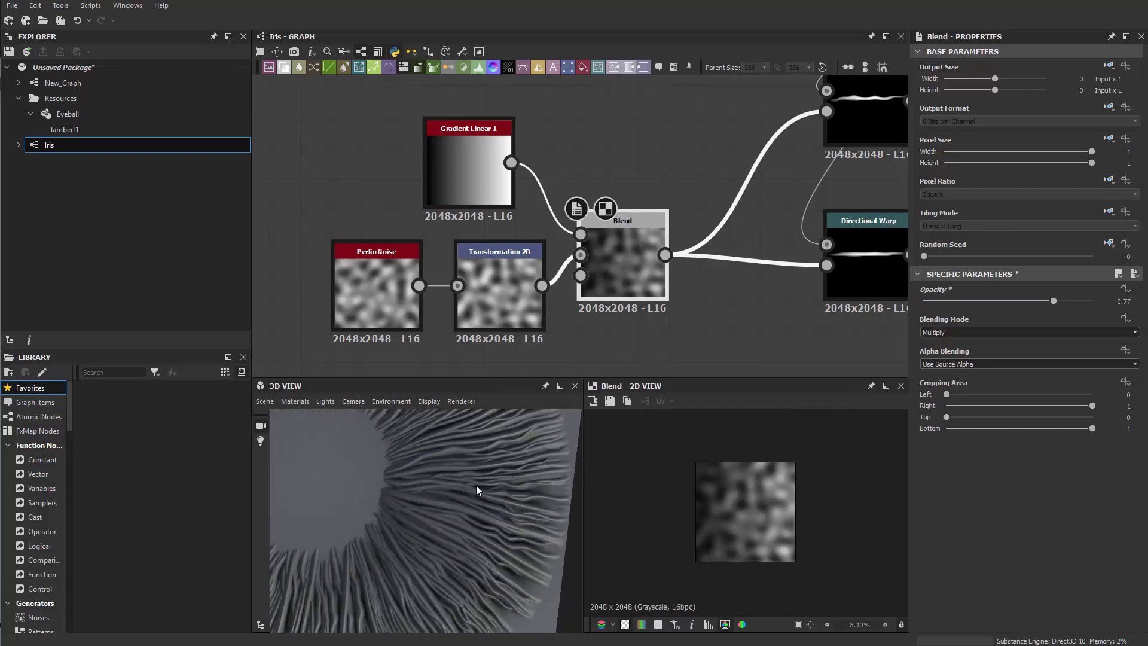
pyautogui.moveTo(475, 486)
pyautogui.mouseDown()
pyautogui.moveTo(394, 528)
pyautogui.moveTo(432, 518)
pyautogui.moveTo(425, 490)
pyautogui.moveTo(389, 465)
pyautogui.moveTo(453, 547)
pyautogui.moveTo(435, 494)
pyautogui.moveTo(439, 528)
pyautogui.moveTo(400, 539)
pyautogui.moveTo(478, 564)
pyautogui.moveTo(501, 558)
pyautogui.mouseUp()
# Step: Steepen the falloff of the circular edge mask in the Curve node after Shape, placing the point's lower tangent handle at 0.14, 0.79
pyautogui.moveTo(890, 270); pyautogui.dragTo(338, 328, button='middle')
pyautogui.scroll(1, 661, 261)
pyautogui.moveTo(861, 239)
pyautogui.mouseDown(button='middle')
pyautogui.moveTo(490, 299)
pyautogui.moveTo(563, 297)
pyautogui.moveTo(665, 218)
pyautogui.mouseUp(button='middle')
pyautogui.scroll(2, 607, 282)
pyautogui.moveTo(661, 332); pyautogui.dragTo(466, 504, button='middle')
pyautogui.scroll(-3, 647, 262)
pyautogui.moveTo(742, 244); pyautogui.dragTo(384, 301, button='middle')
pyautogui.scroll(2, 466, 287)
pyautogui.scroll(1, 541, 288)
pyautogui.scroll(-2, 589, 260)
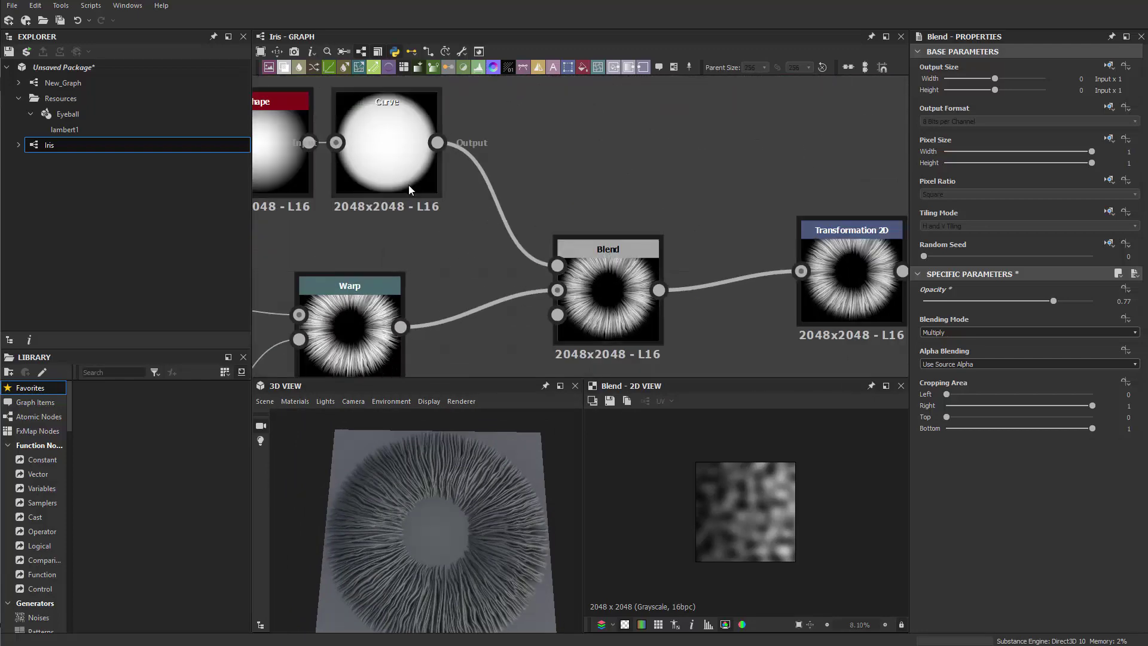
pyautogui.moveTo(407, 189); pyautogui.dragTo(529, 245, button='middle')
pyautogui.scroll(4, 773, 332)
pyautogui.scroll(-3, 706, 330)
pyautogui.moveTo(439, 222); pyautogui.dragTo(626, 313, button='middle')
pyautogui.scroll(2, 627, 317)
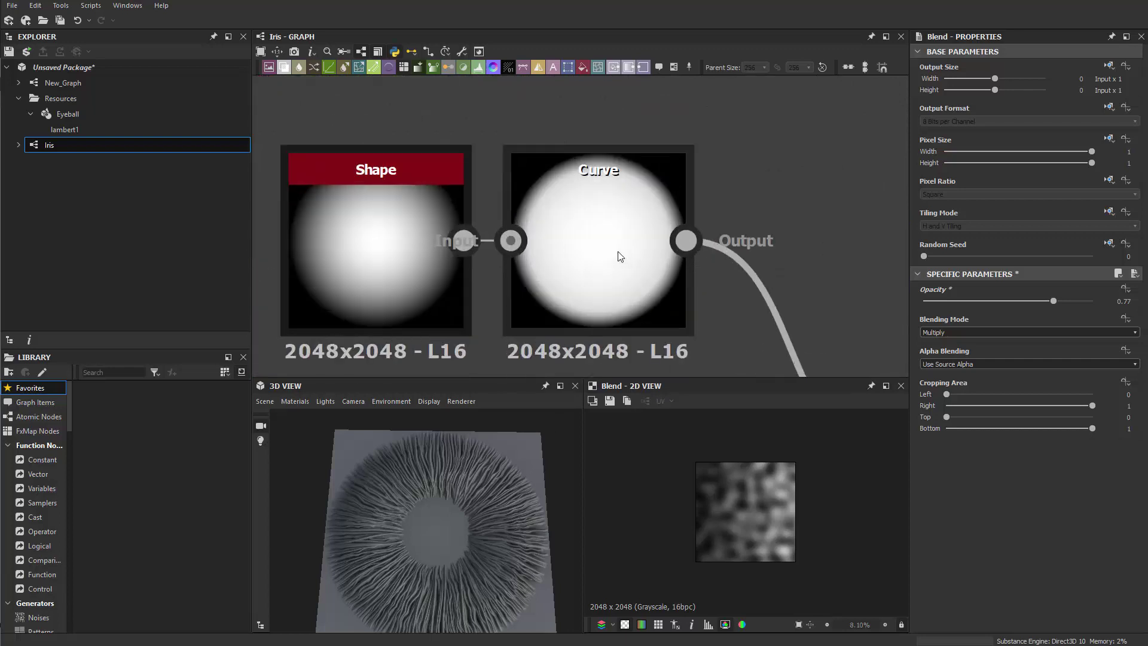
pyautogui.click(617, 251)
pyautogui.moveTo(1013, 368); pyautogui.dragTo(970, 378)
pyautogui.click(967, 381)
# Step: Inspect the outer edge and fibers of the iris on the plane in the 3D view, up close and from further away
pyautogui.scroll(-3, 519, 519)
pyautogui.moveTo(512, 529); pyautogui.dragTo(474, 516)
pyautogui.scroll(5, 514, 512)
pyautogui.scroll(-2, 515, 536)
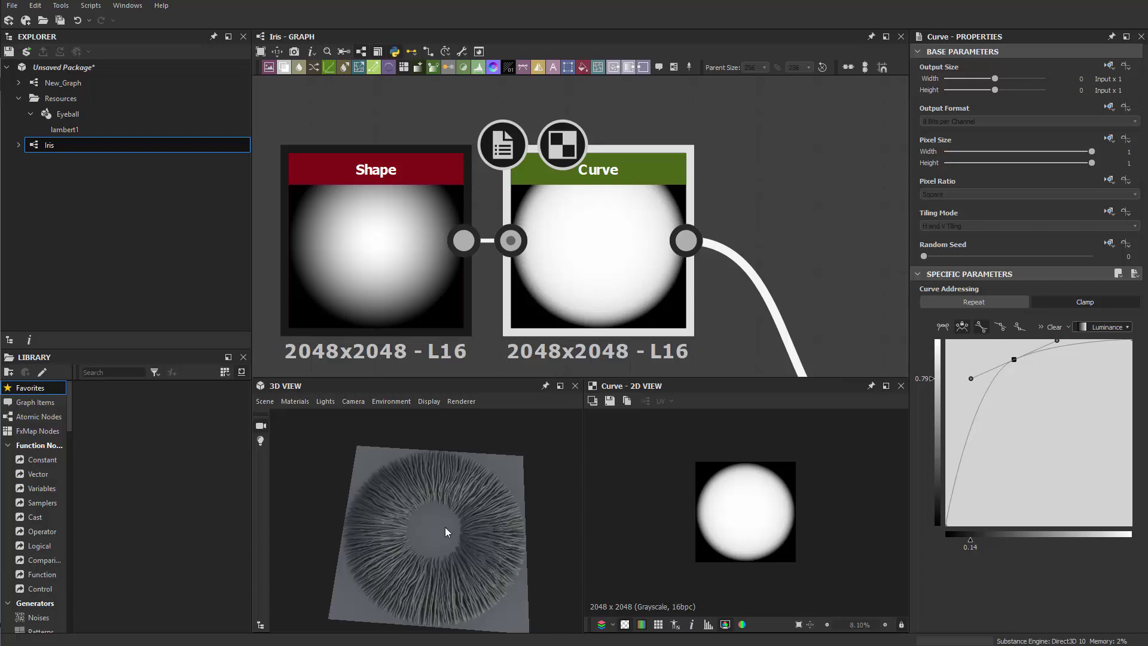
pyautogui.moveTo(445, 526); pyautogui.dragTo(456, 557)
pyautogui.scroll(-4, 467, 523)
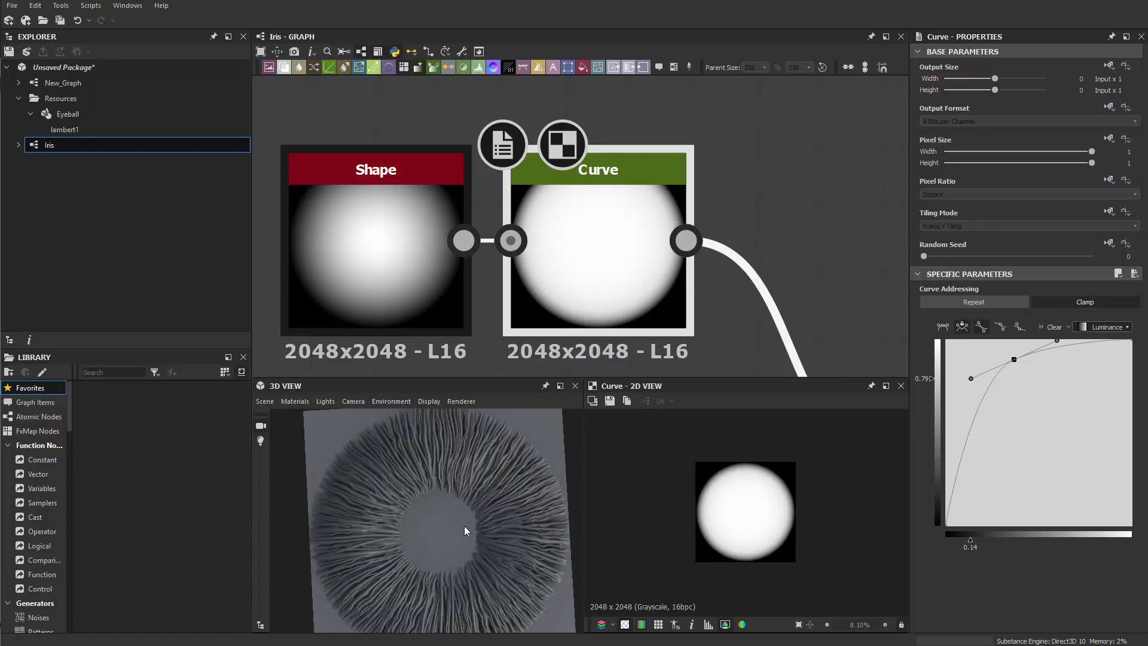